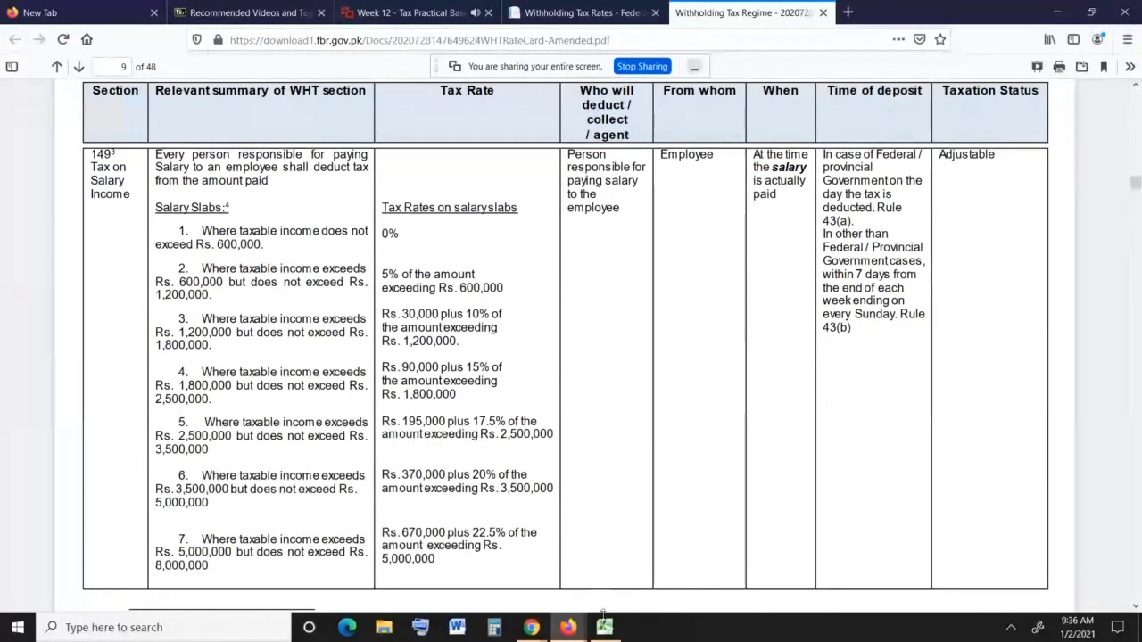
Switch to the blank Excel workbook, dismiss the activation notice and enlarge the sheet view to 170%.
left_click(604, 626)
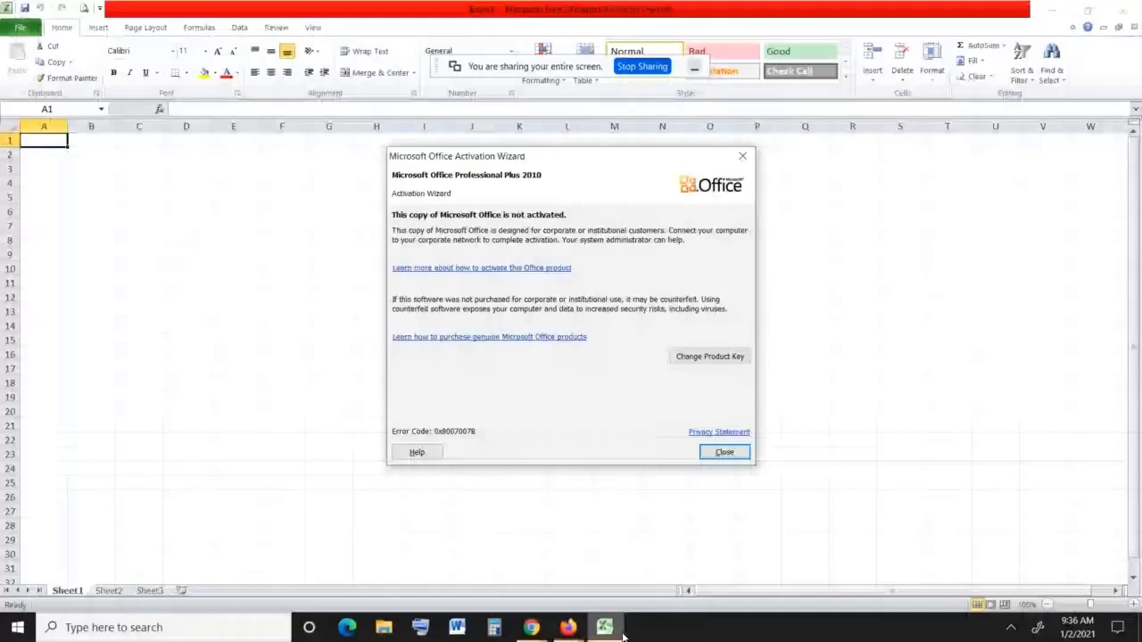
left_click(723, 453)
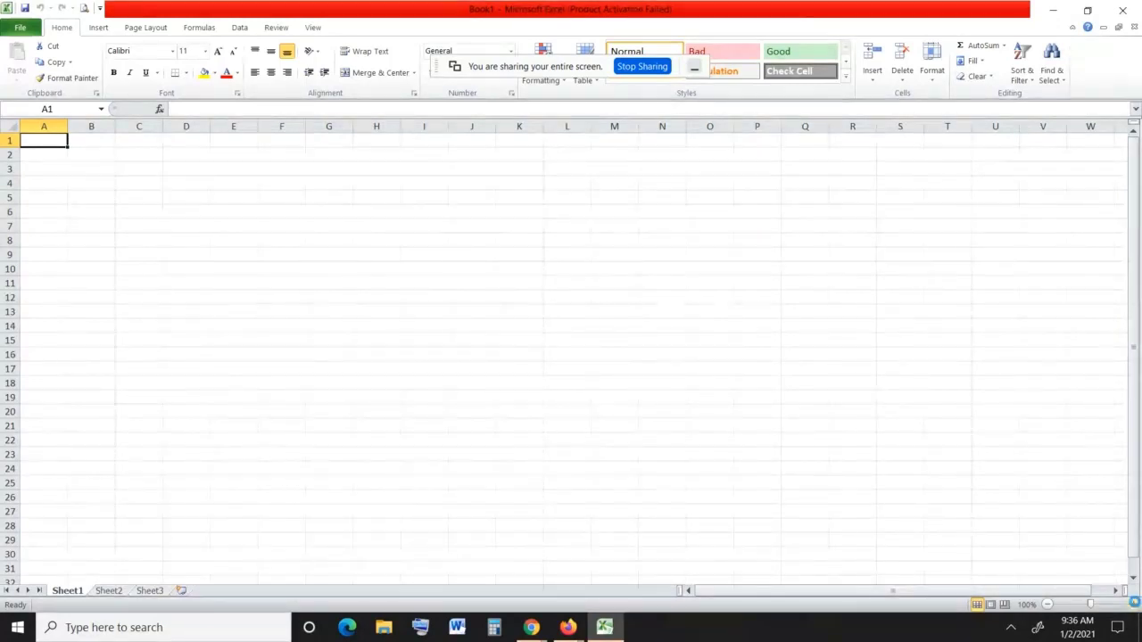
left_click(1125, 604)
left_click(1126, 604)
left_click(1126, 604)
left_click(1125, 604)
left_click(1125, 604)
left_click(1125, 604)
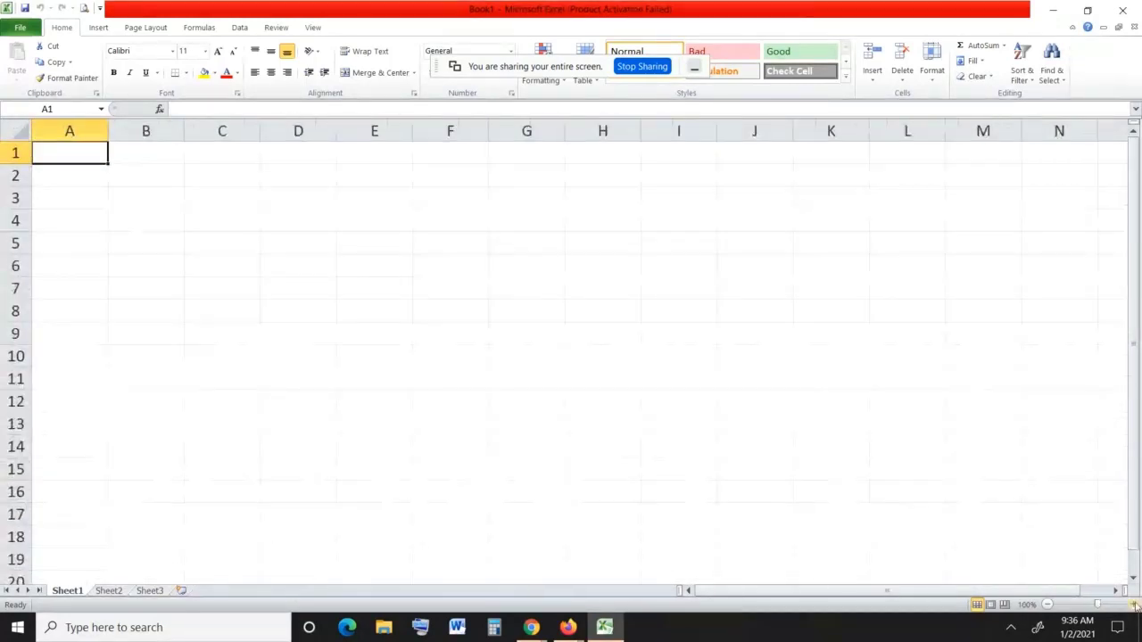
left_click(1126, 604)
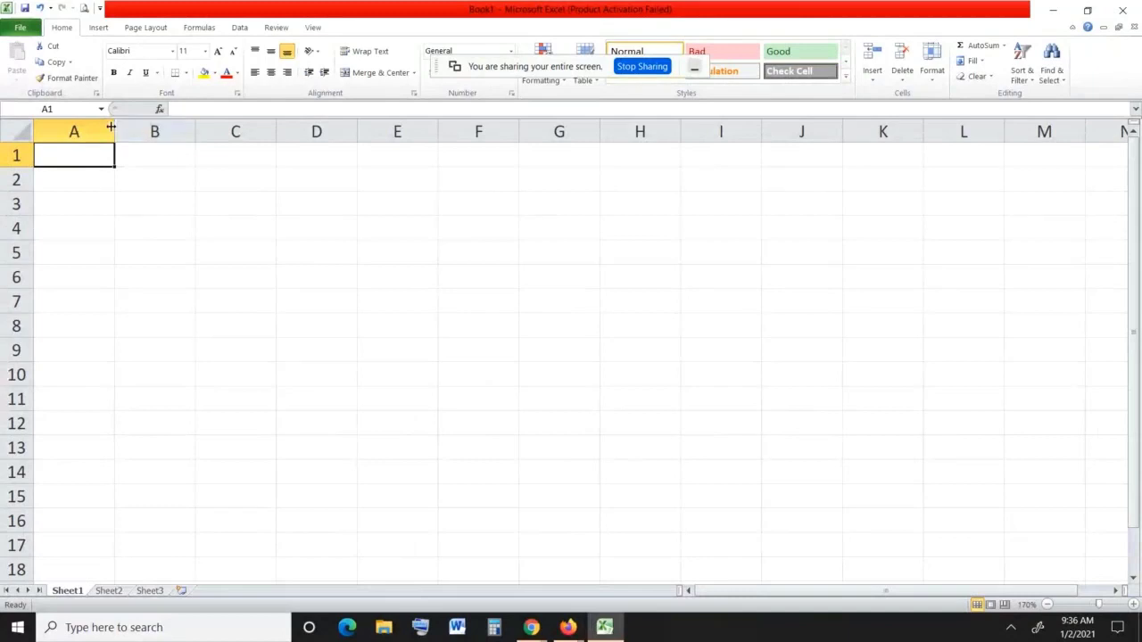
Widen column A and enter the label Monthly Salary in A2 with the amount 70000 in B2.
left_click_drag(111, 128, 191, 128)
left_click(66, 183)
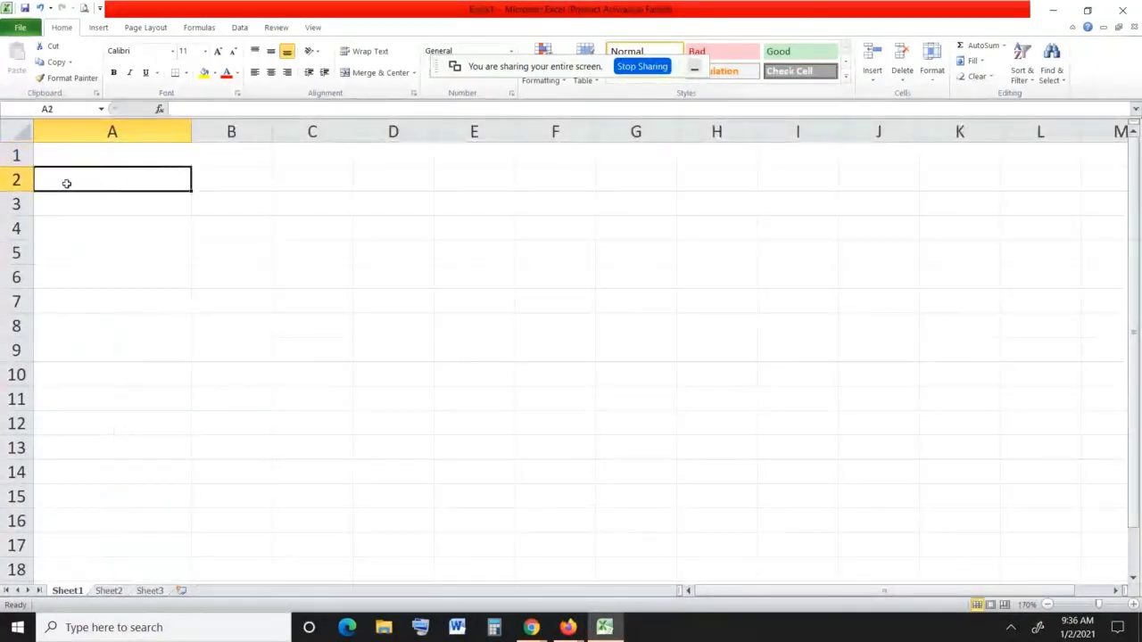
type("Monthly Salary")
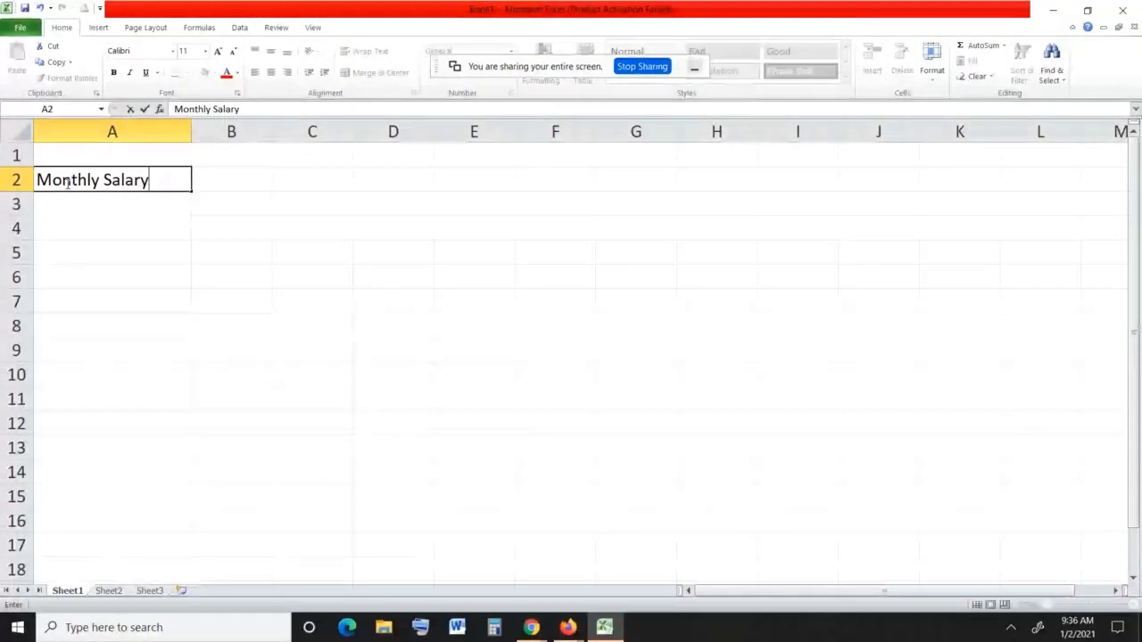
key("Tab")
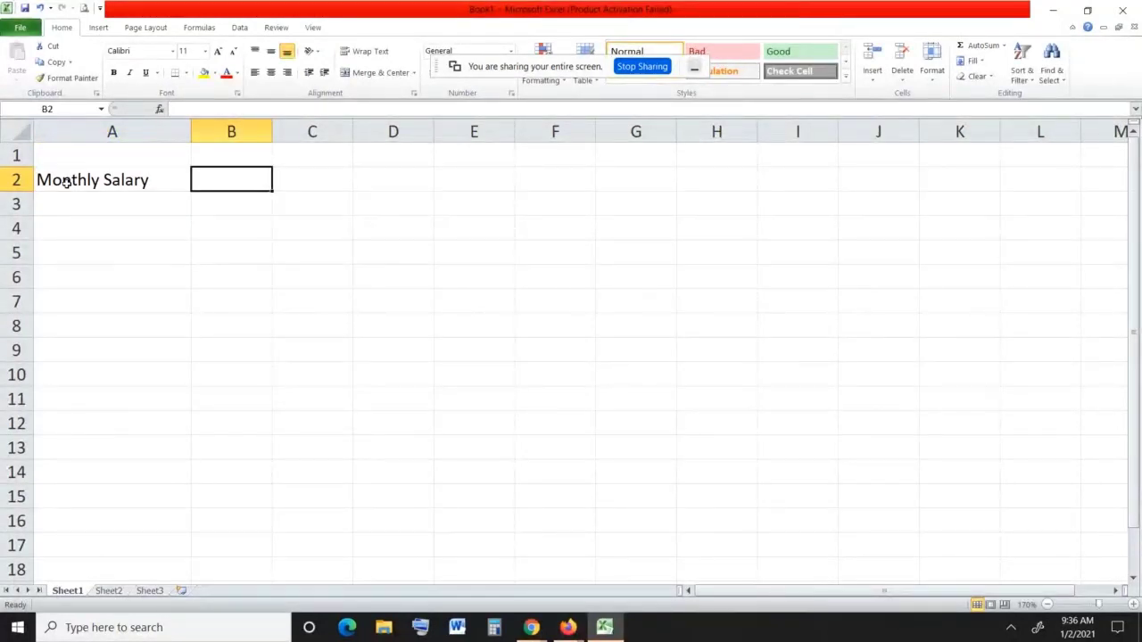
type("70000")
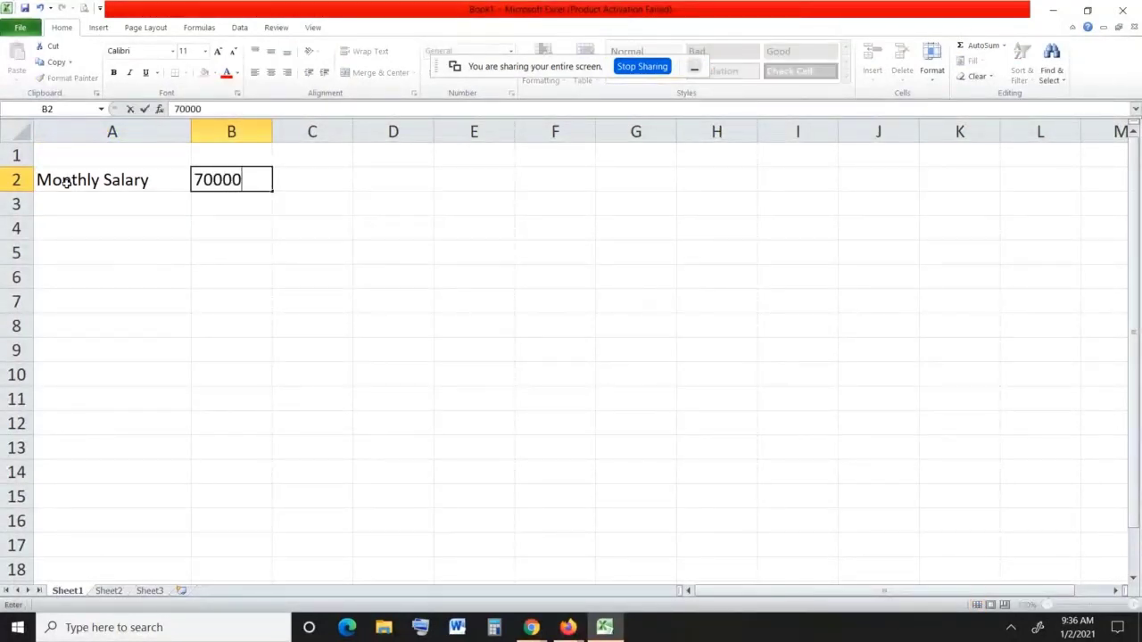
key("Return")
Label A3 Annual Salary and calculate it in B3 with the formula =B2*12.
key("Left")
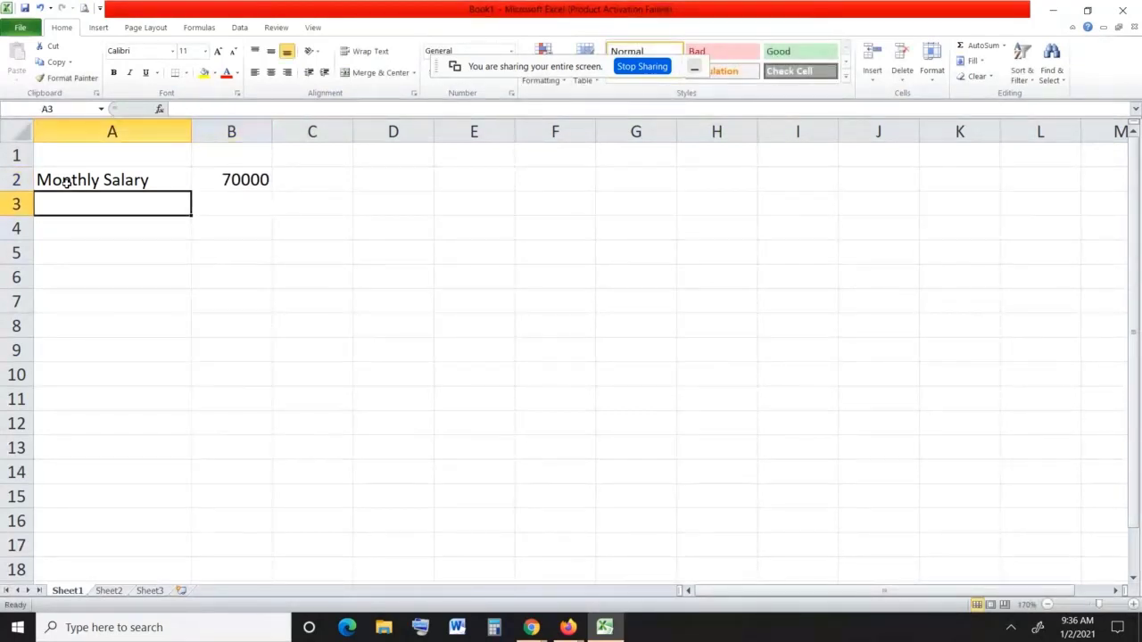
type("Annual Salary")
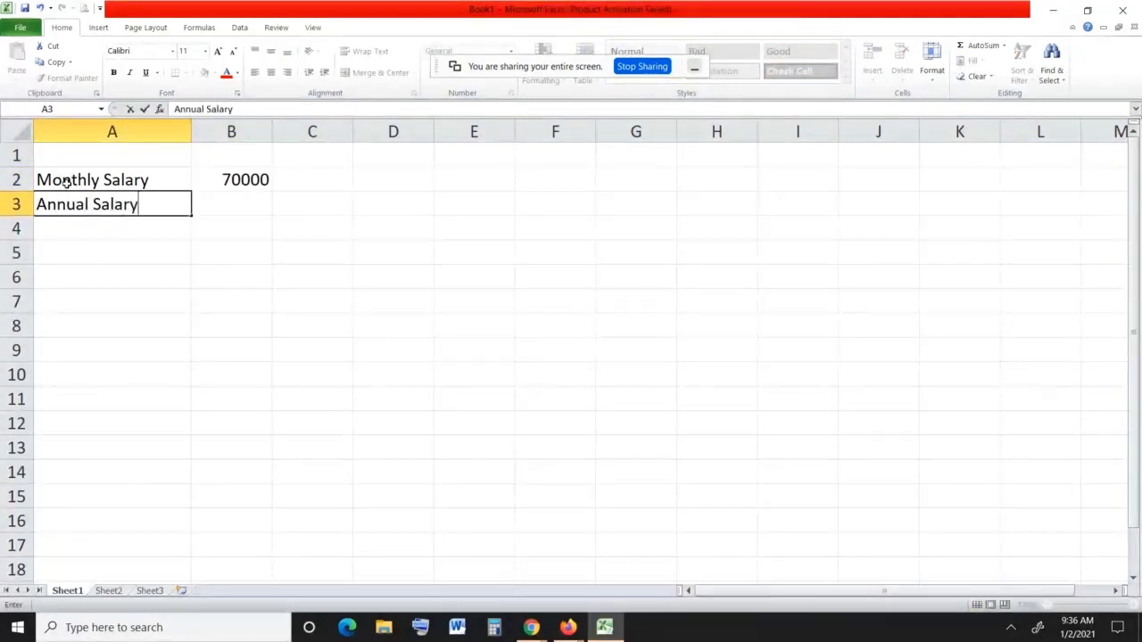
key("Tab")
key("Up")
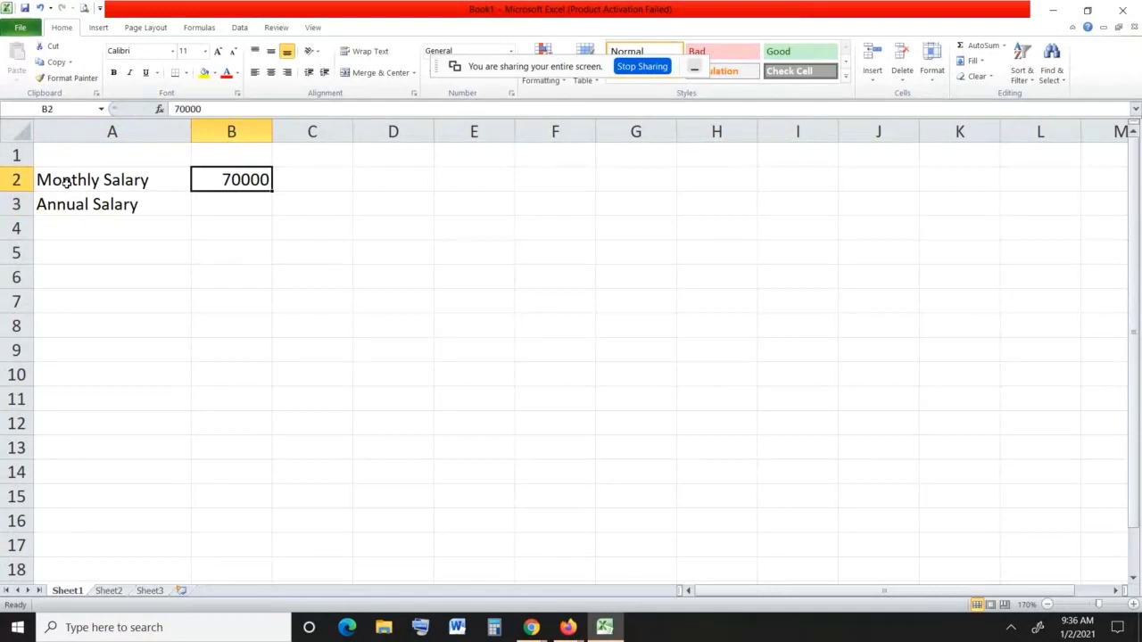
type("*")
key("Escape")
key("Down")
type("=")
key("Up")
type("*12")
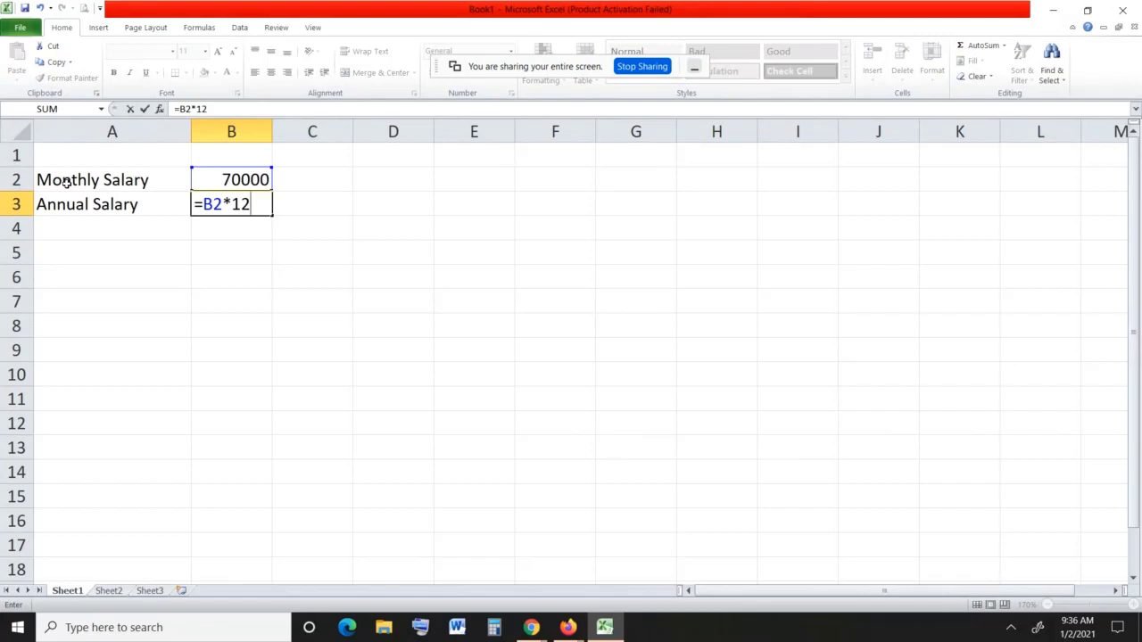
key("Return")
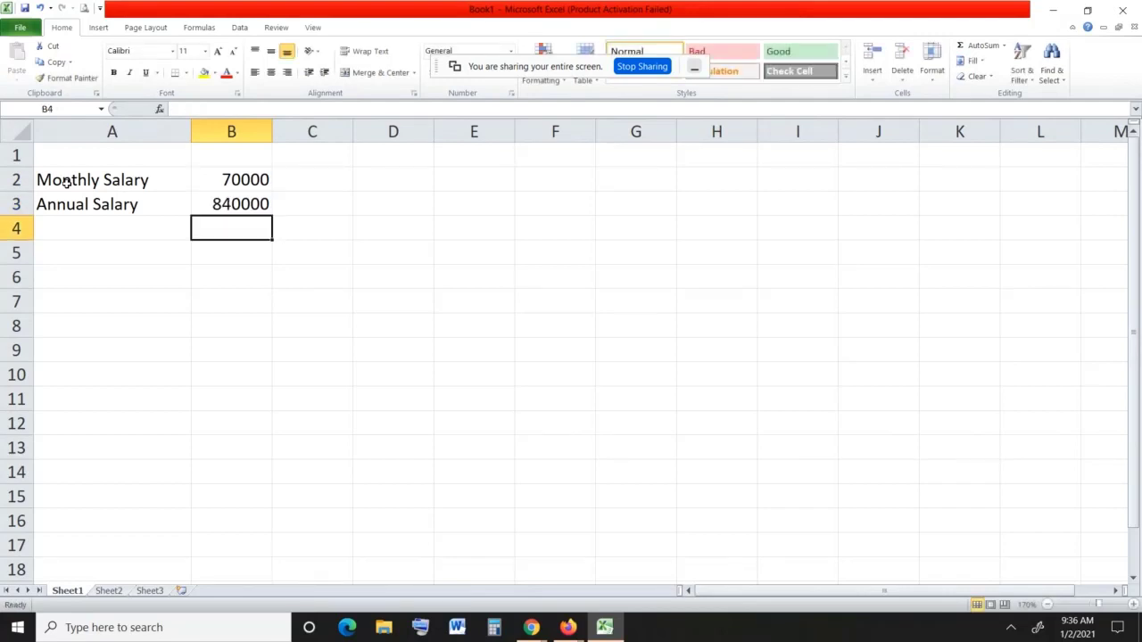
Format the salary amounts in B2:B3 with thousands separators and no decimal places.
key("Up")
key("Up")
key("shift+Down")
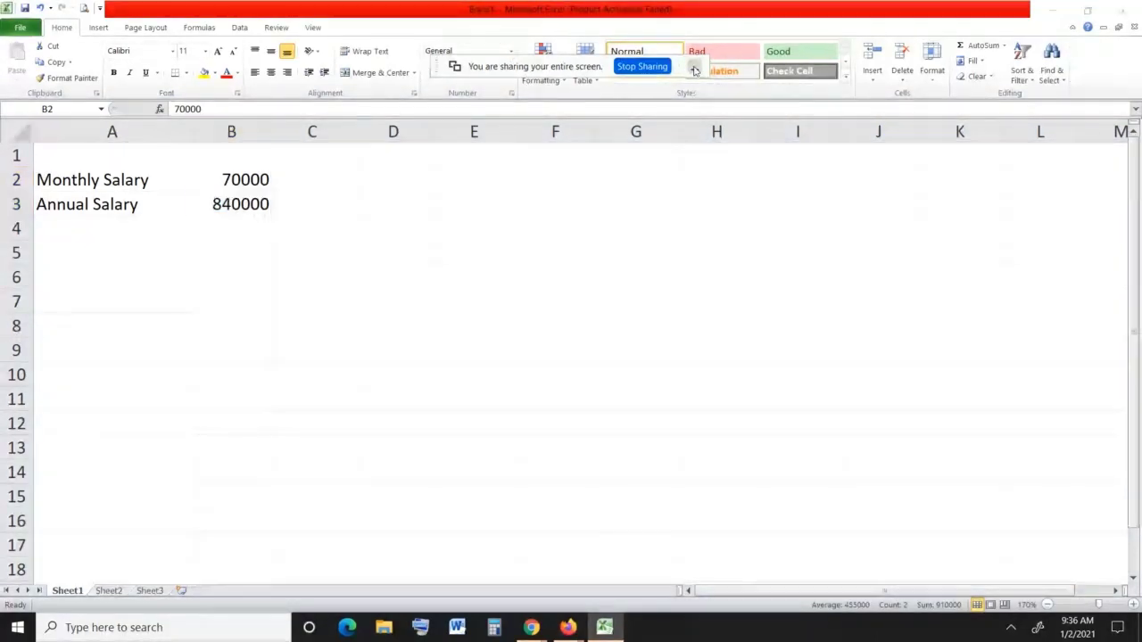
left_click(470, 72)
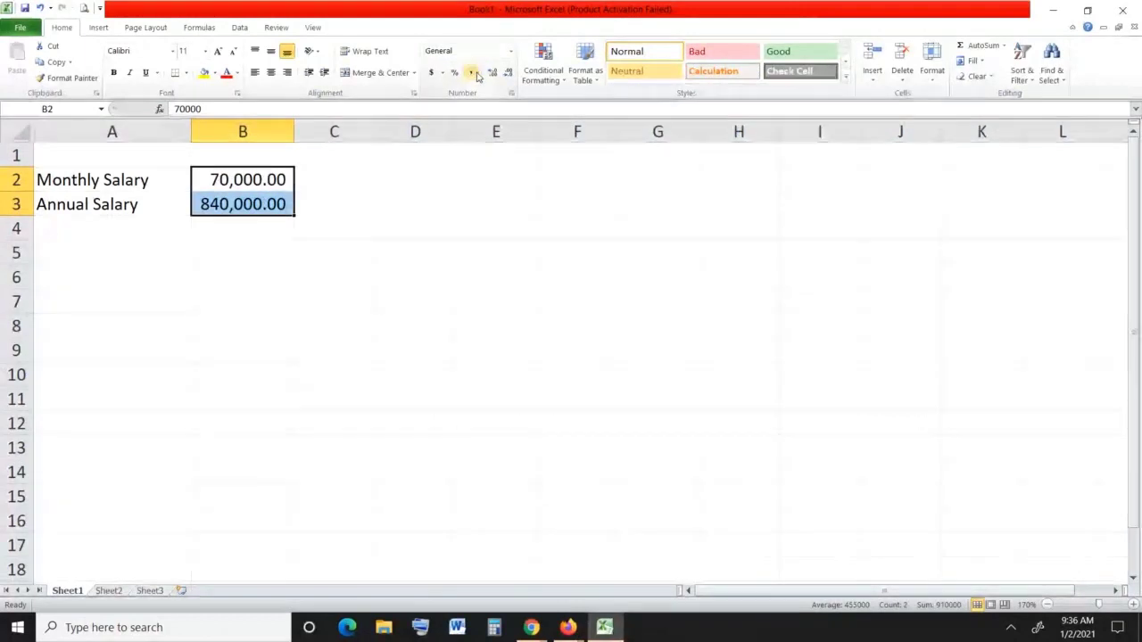
left_click(493, 77)
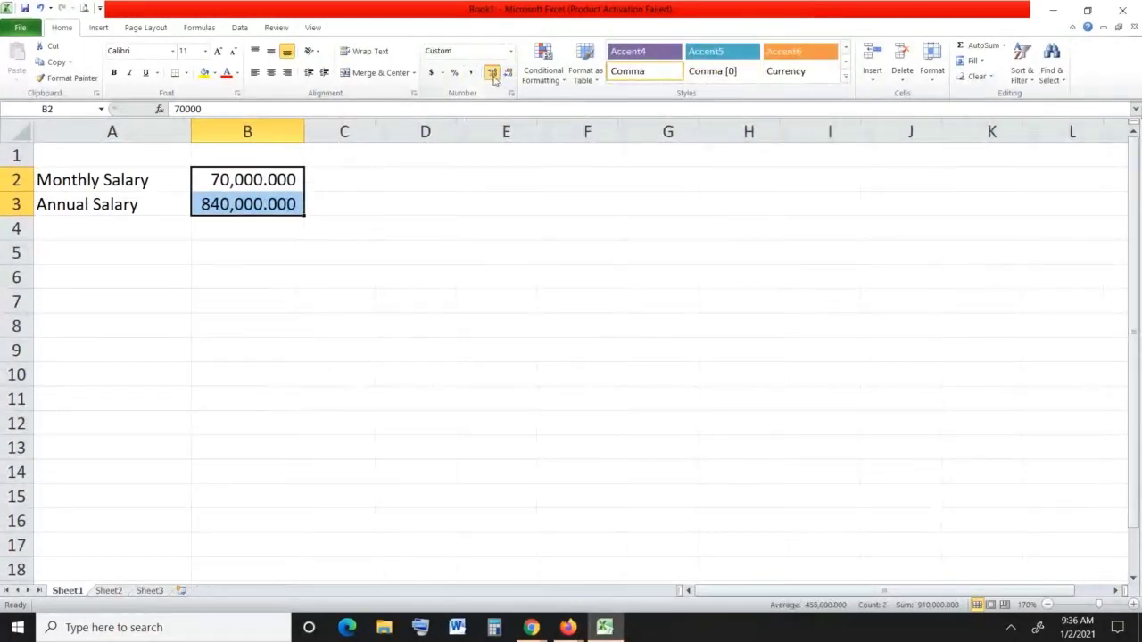
left_click(493, 77)
left_click(507, 77)
left_click(507, 77)
left_click(506, 77)
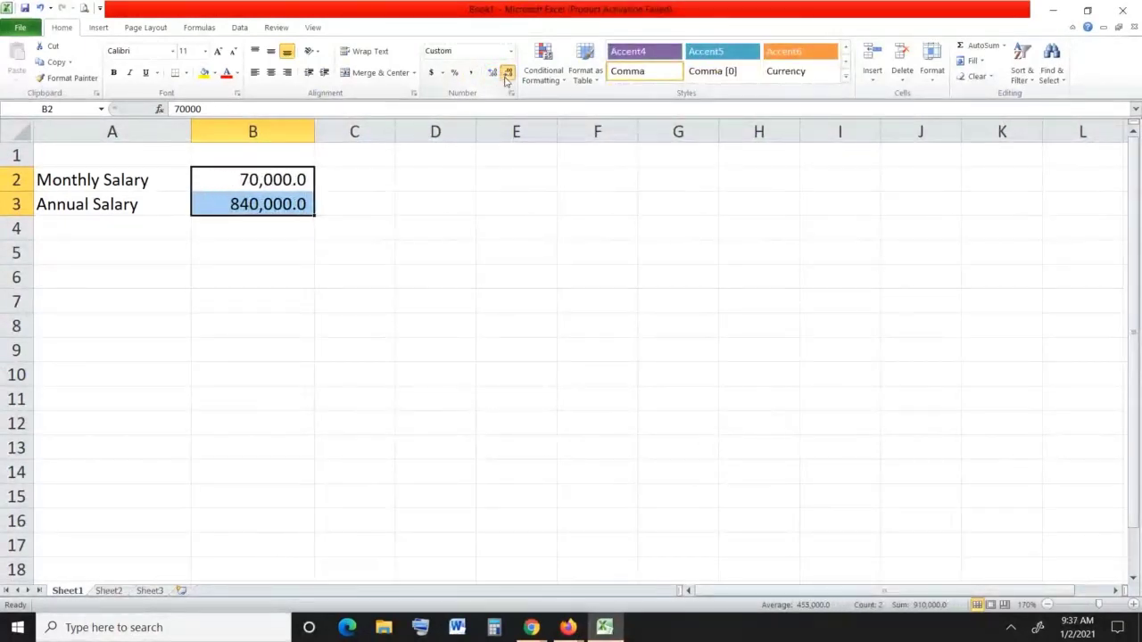
left_click(506, 77)
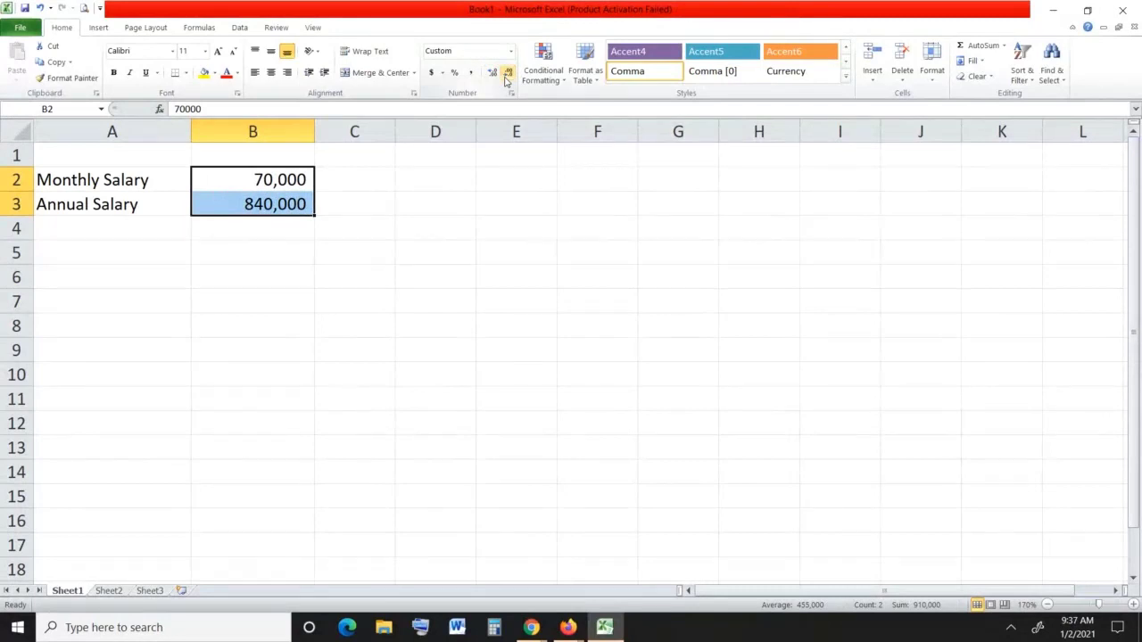
Add the labels Total Income in A4 and Taxable Income in A6, leaving row 5 empty between them.
key("Down")
key("Left")
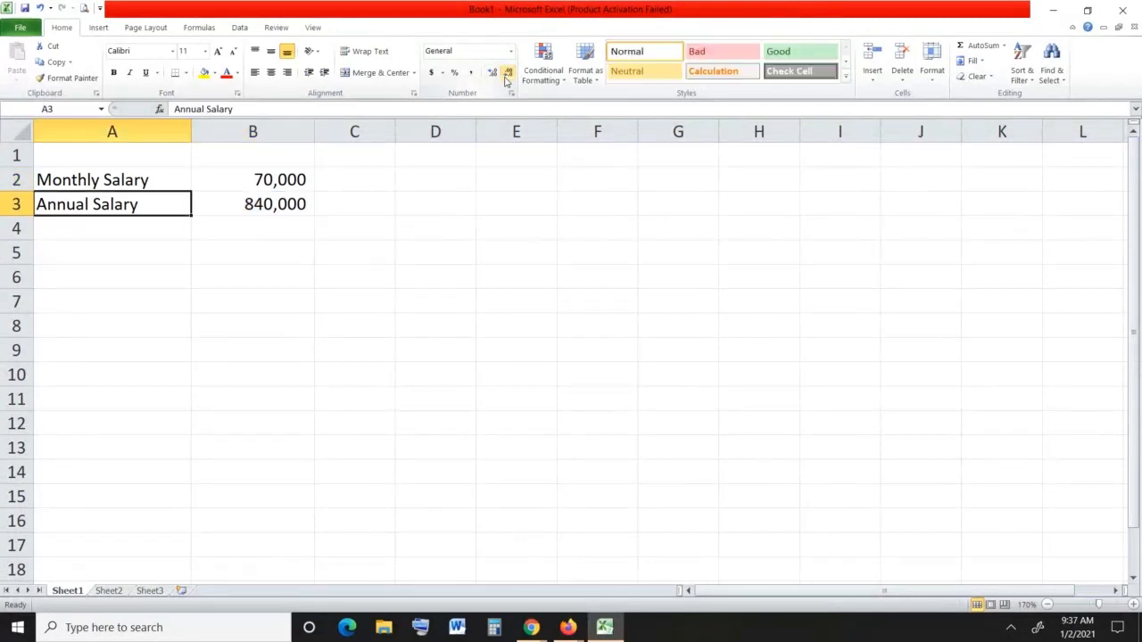
key("Down")
type("Total Income")
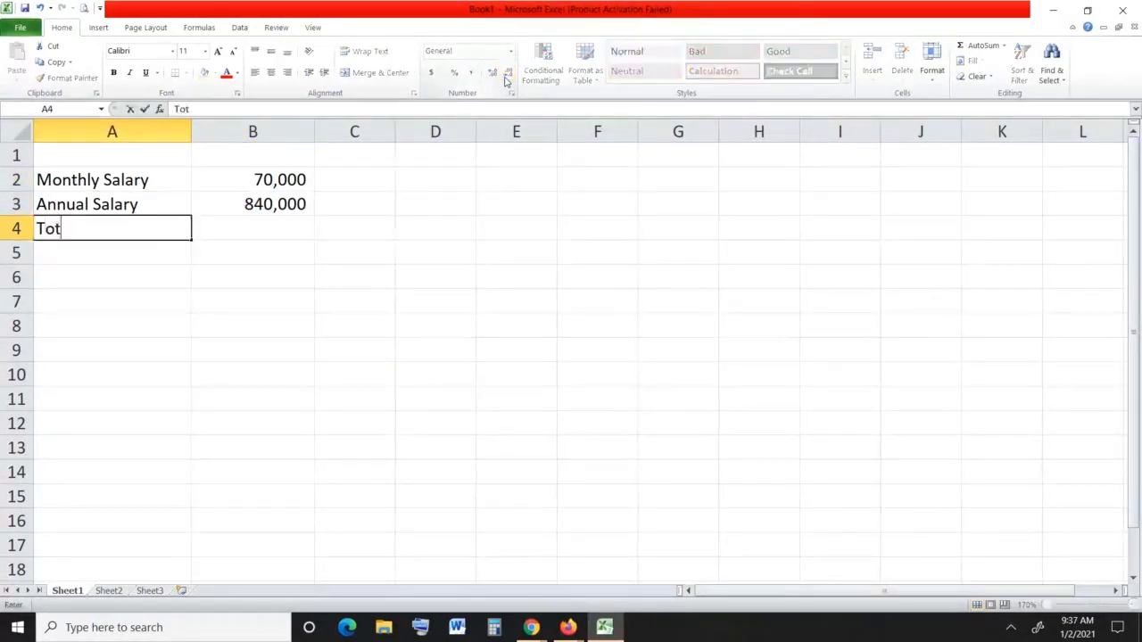
key("Return")
key("Return")
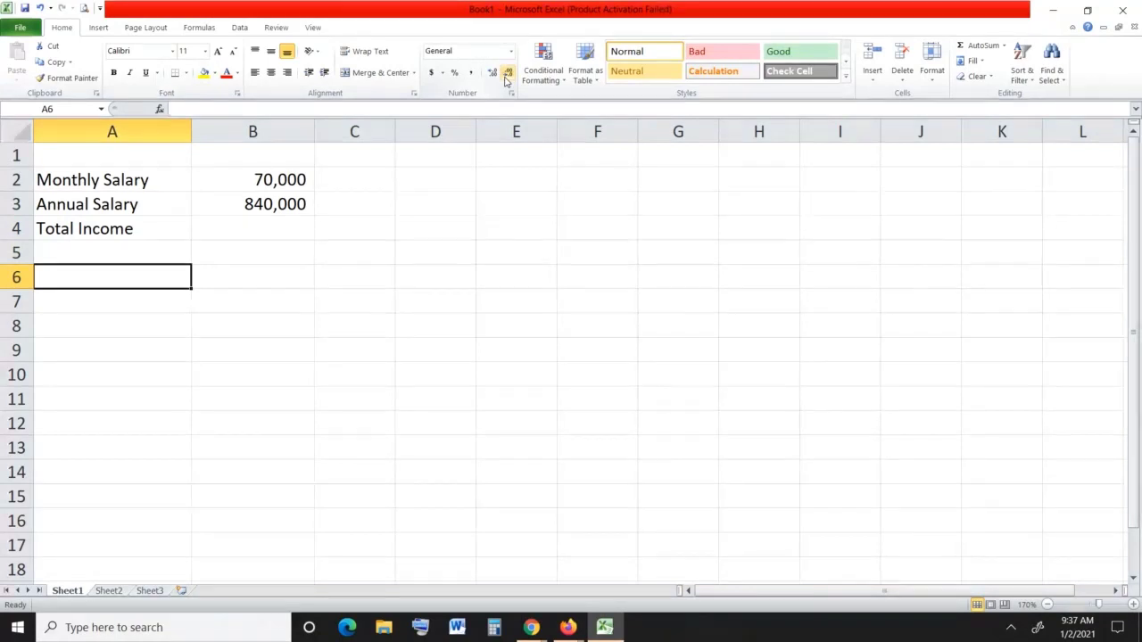
type("Taxable Income")
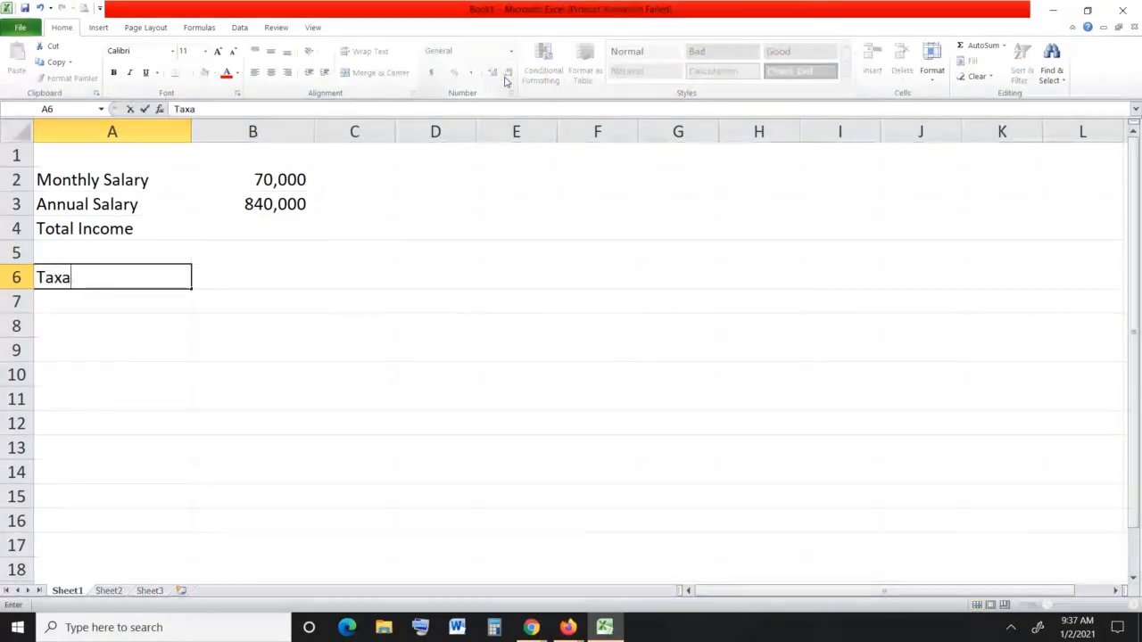
key("Return")
Set Total Income in B4 equal to the annual salary with the formula =B3.
key("Up")
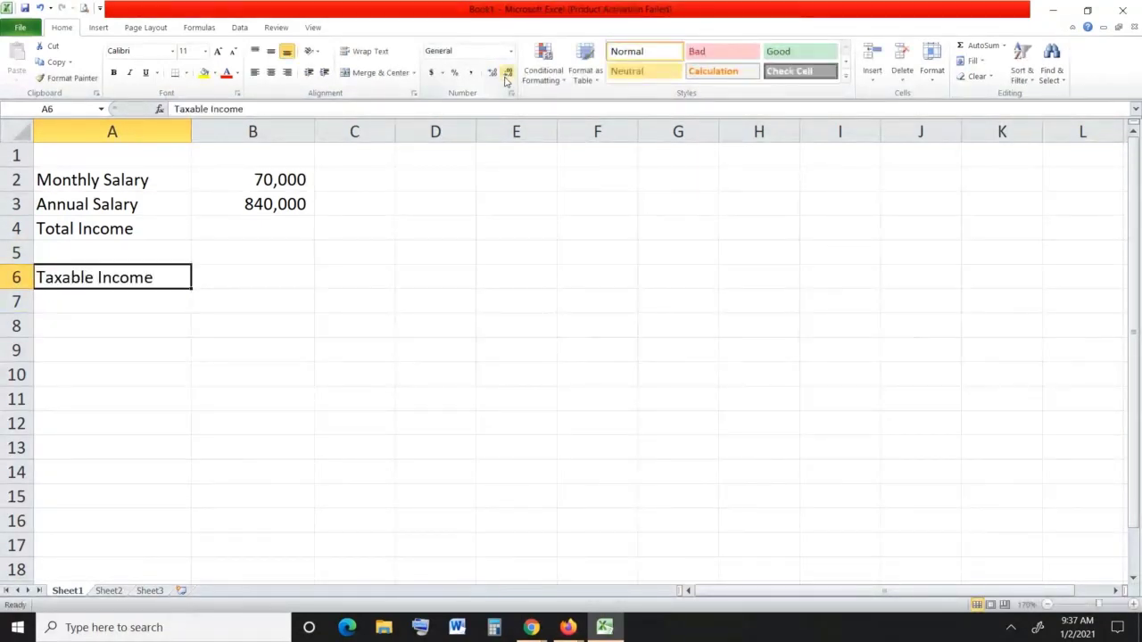
key("Right")
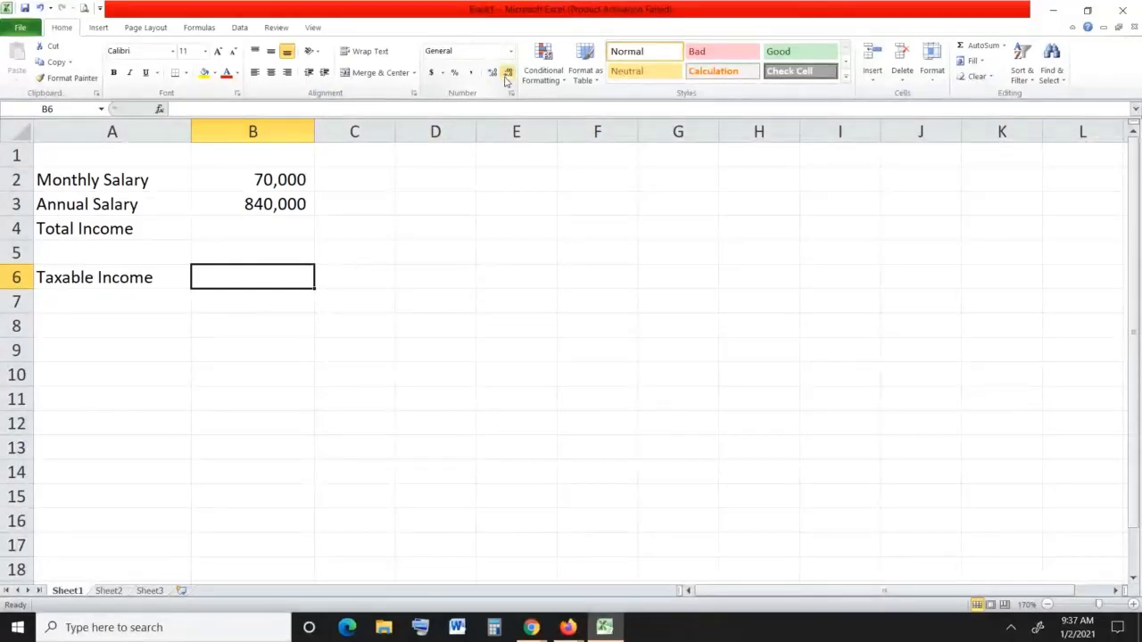
key("Up")
key("Up")
type("=")
key("Up")
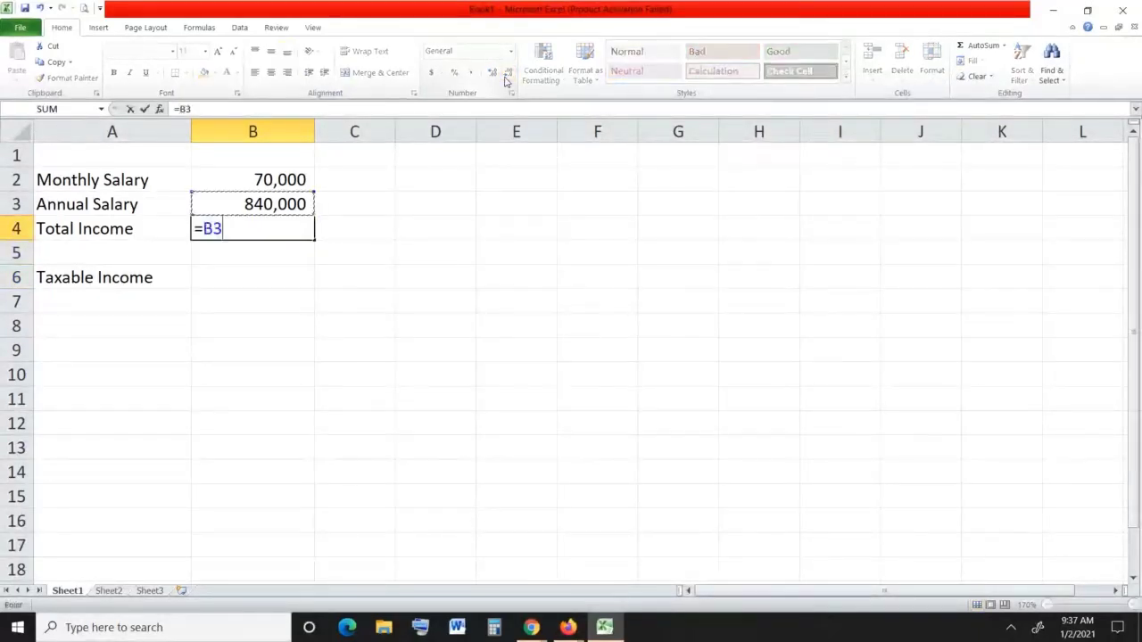
key("Return")
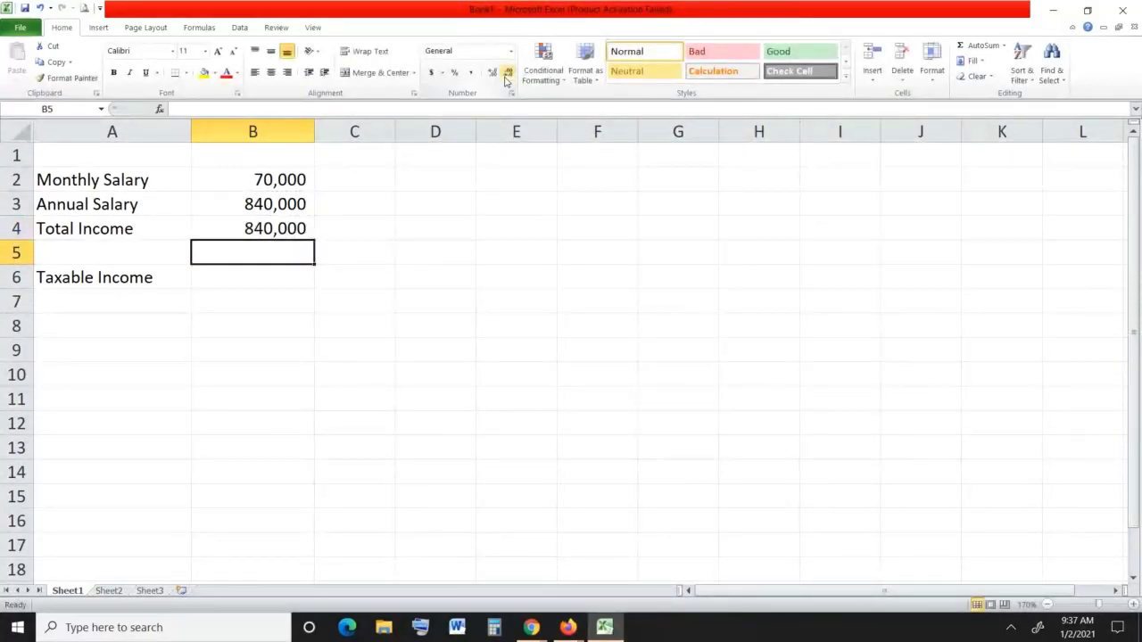
Enter the label "Less: Deductible Allowance" in A5 and widen column A to fit it.
key("Left")
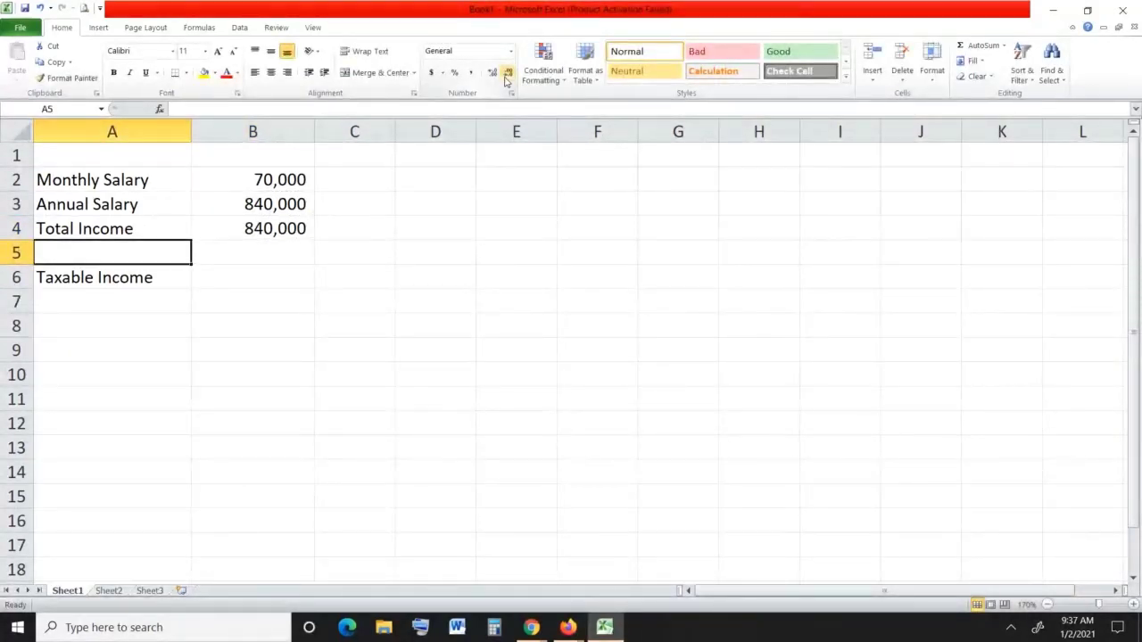
type("Less")
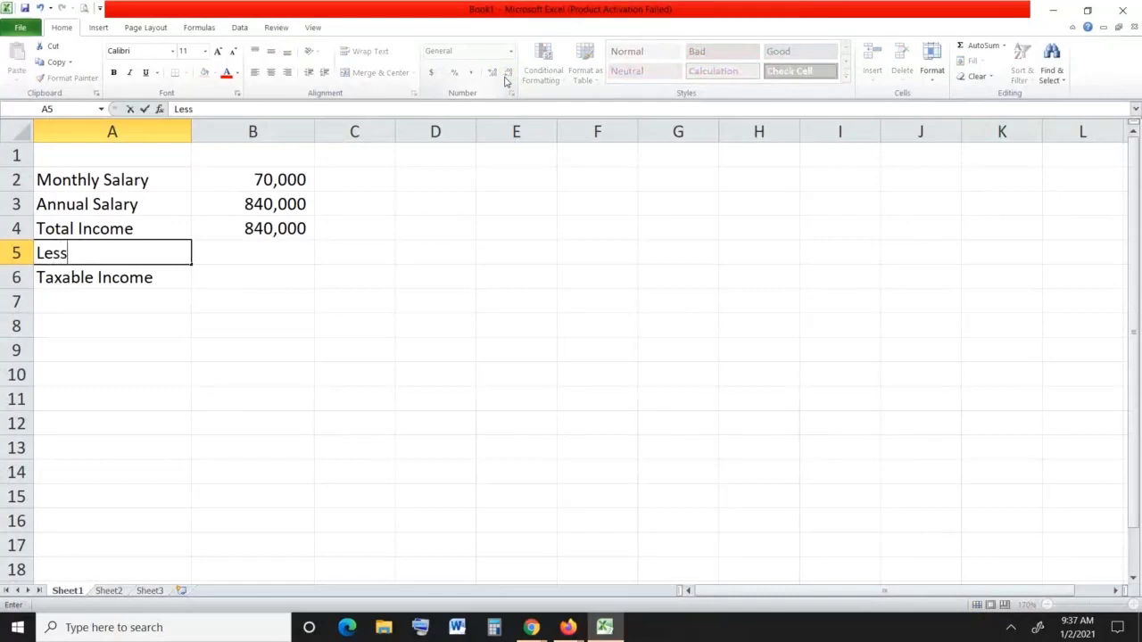
type(": Deduct")
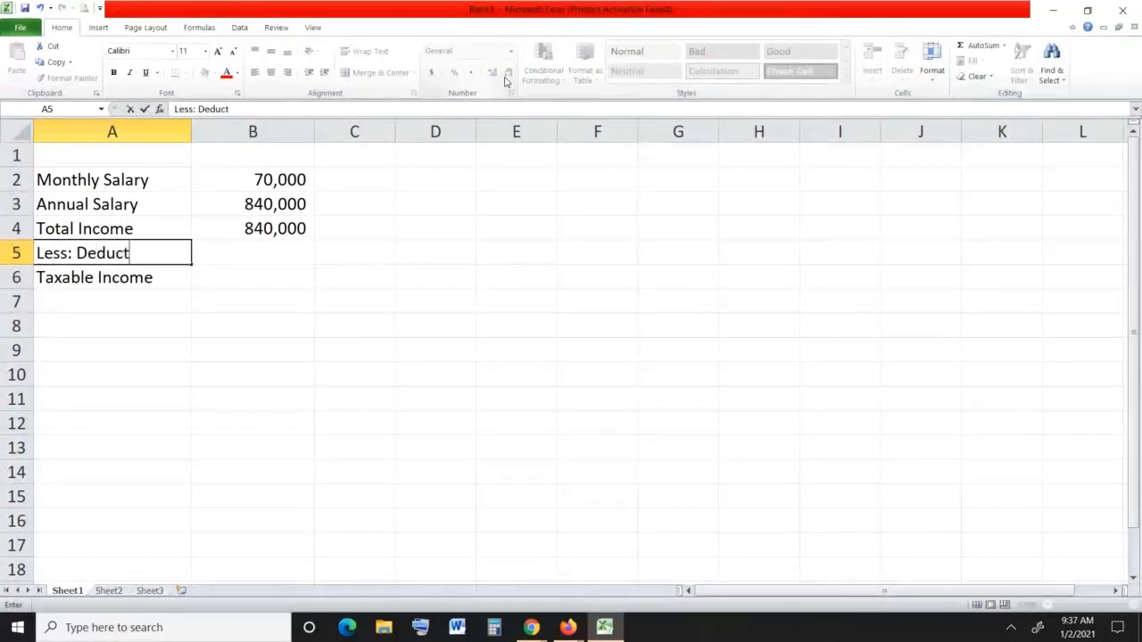
type("ible Allowan")
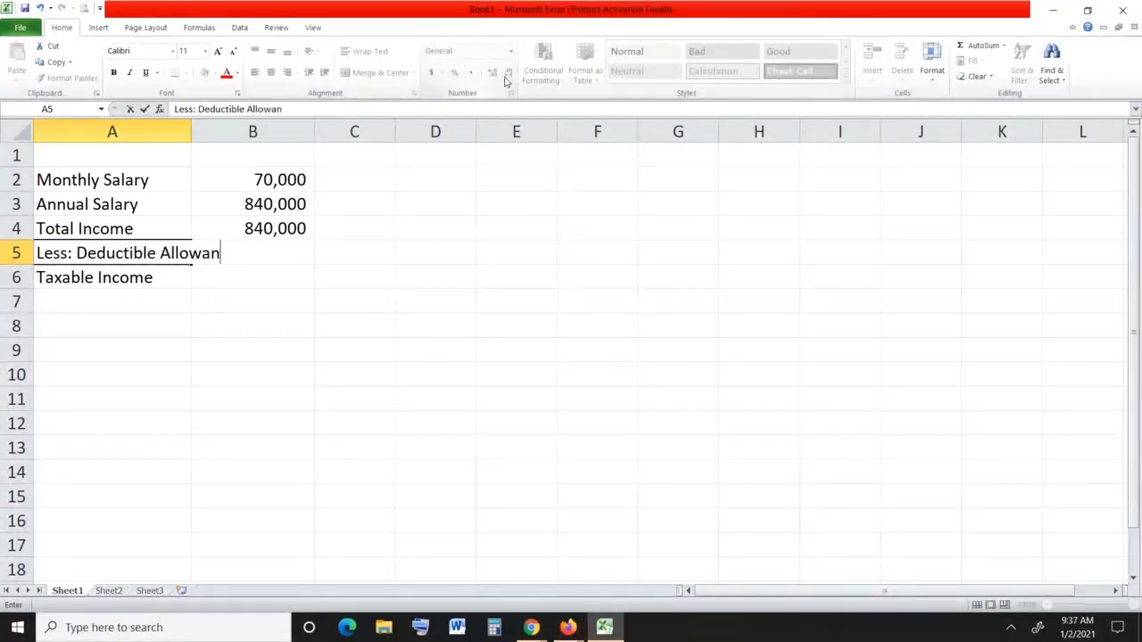
type("cec")
key("Return")
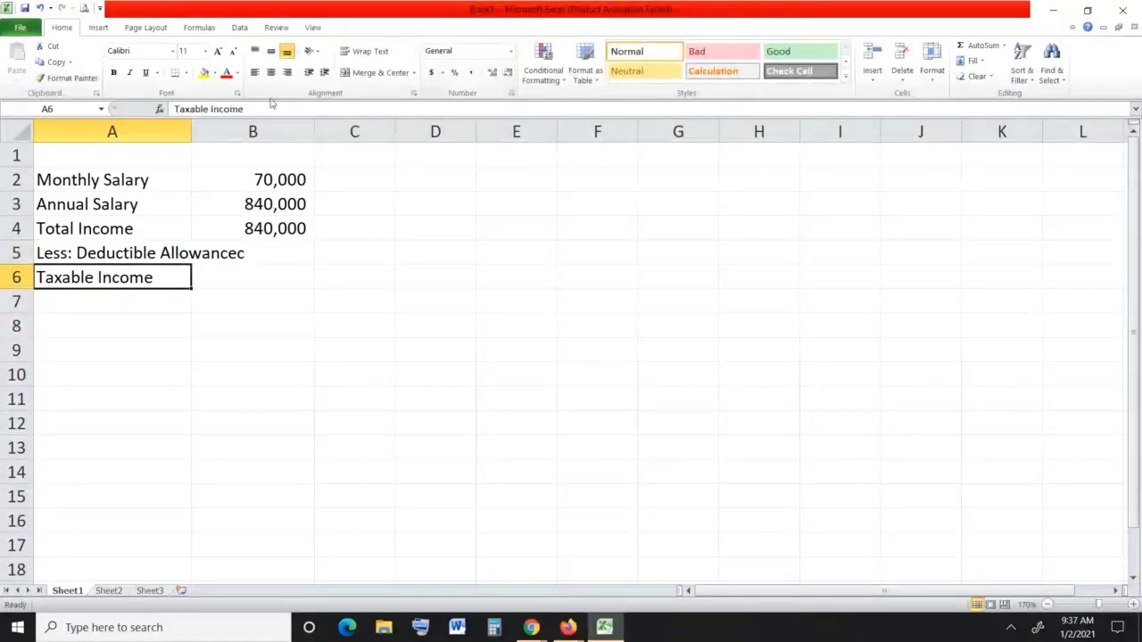
left_click_drag(191, 127, 261, 127)
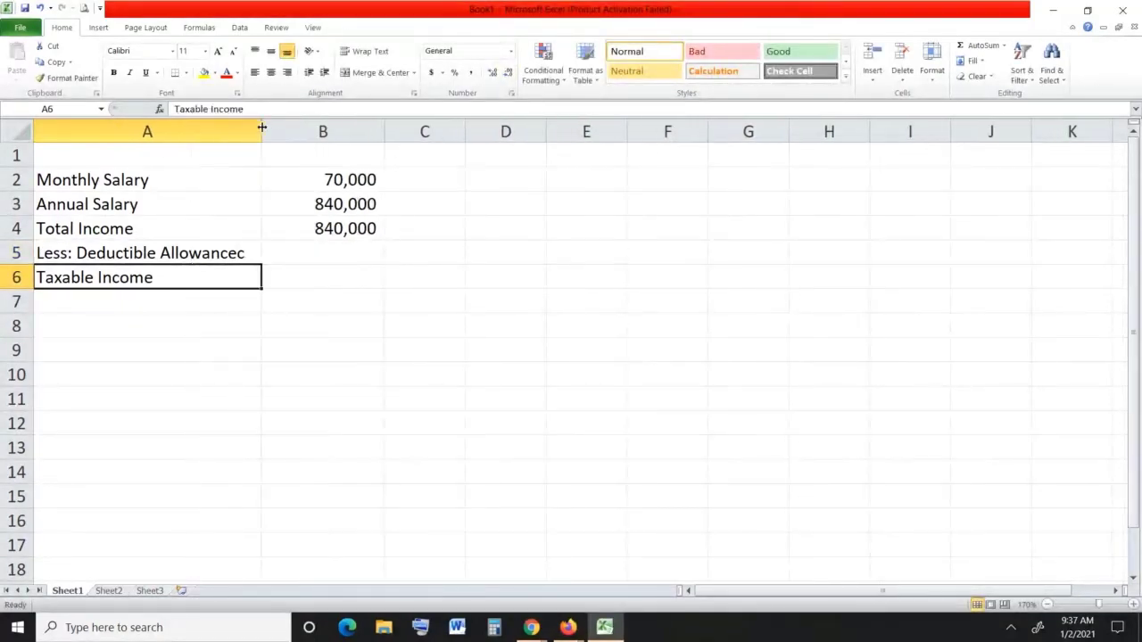
left_click(239, 254)
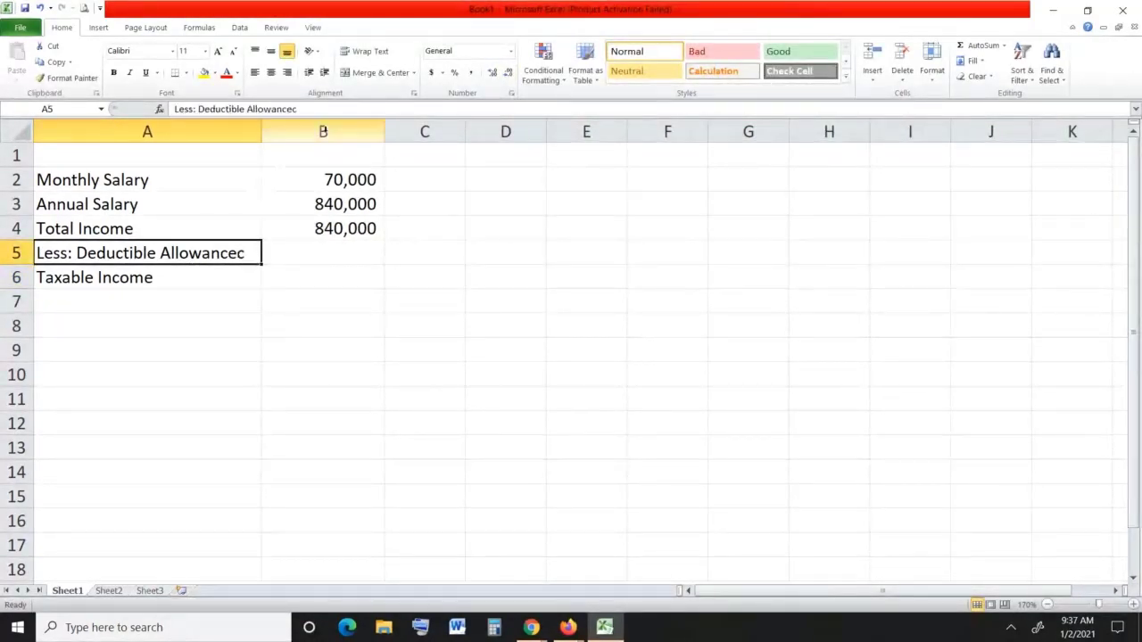
left_click(332, 107)
key("BackSpace")
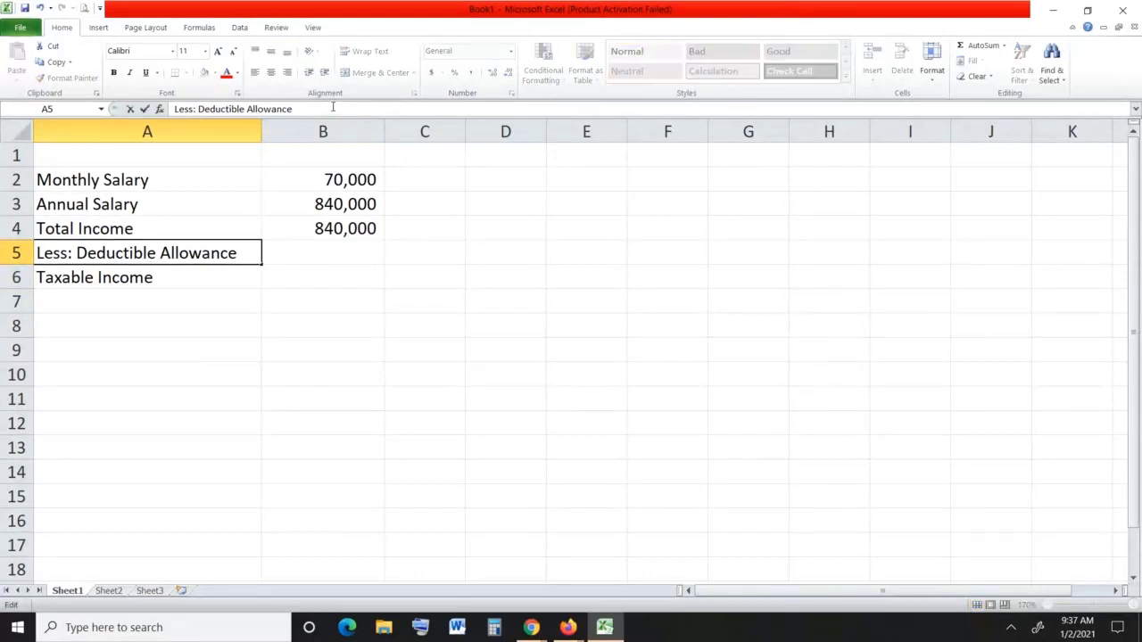
key("Return")
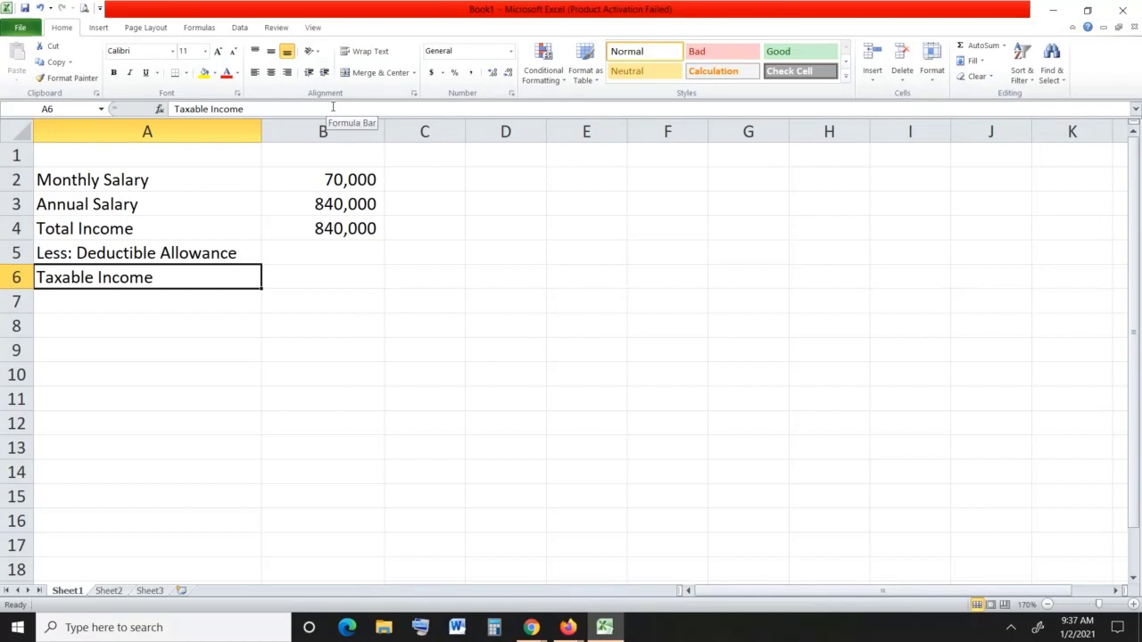
Enter Nil as the deductible allowance in B5.
key("Up")
key("Right")
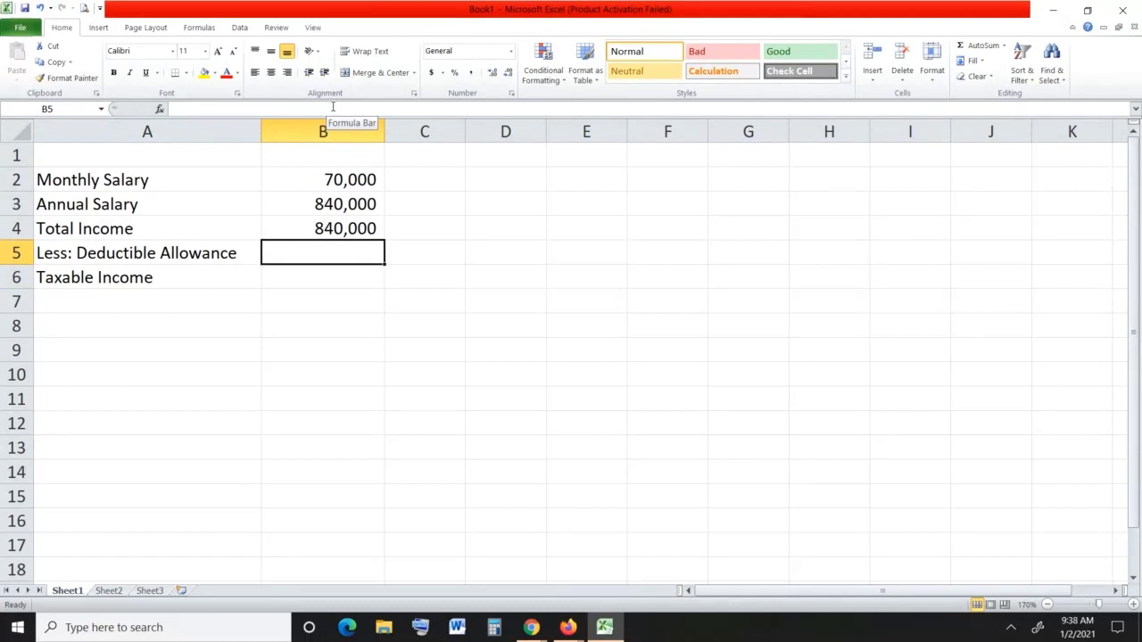
type("Nil")
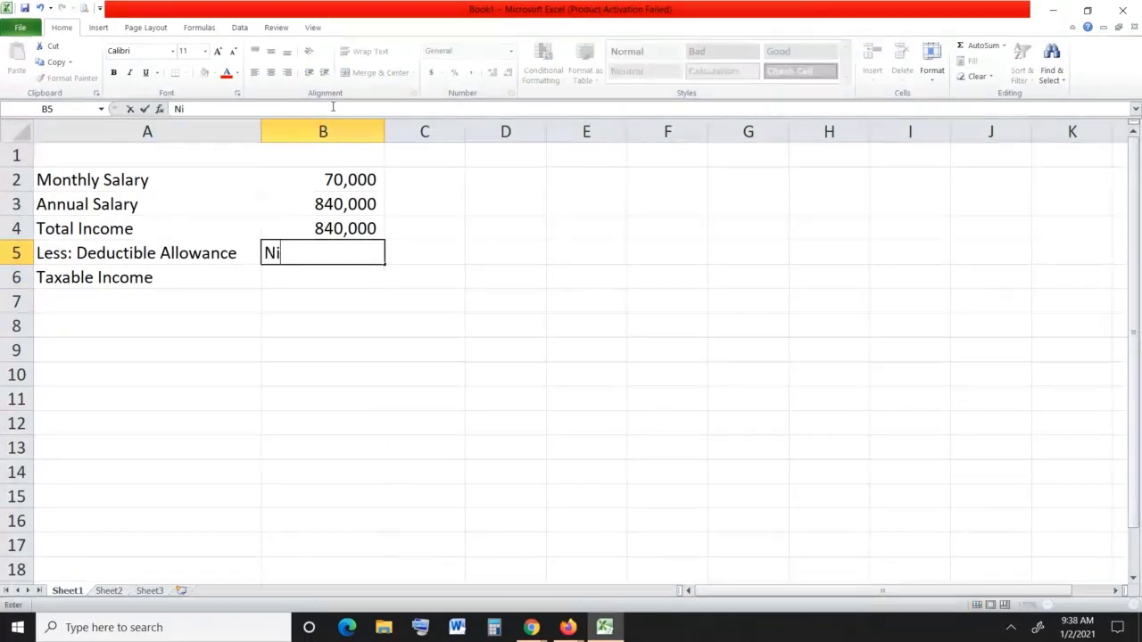
key("Return")
Set Taxable Income in B6 equal to the total income with the formula =B4.
type("=")
key("Up")
key("Up")
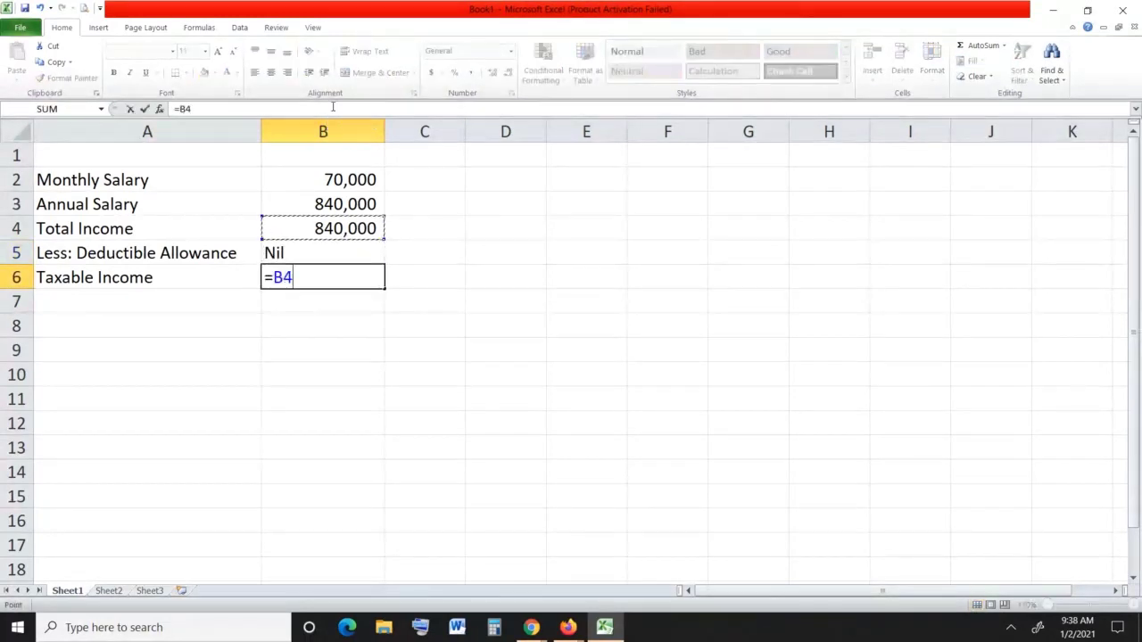
key("Return")
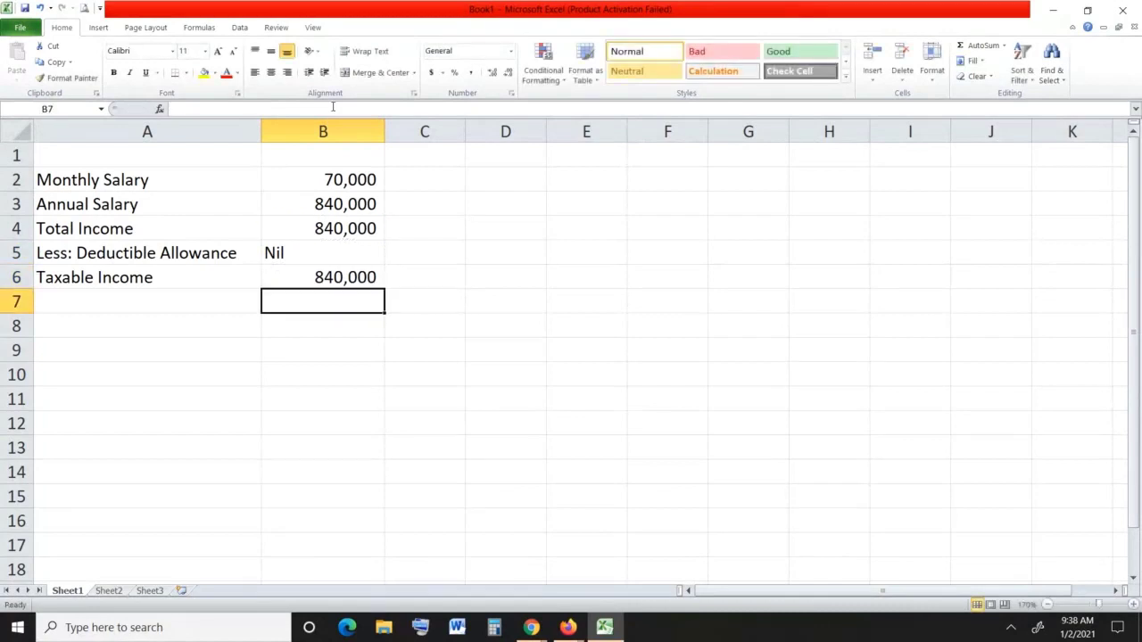
key("Up")
key("Up")
key("Up")
key("Left")
key("Up")
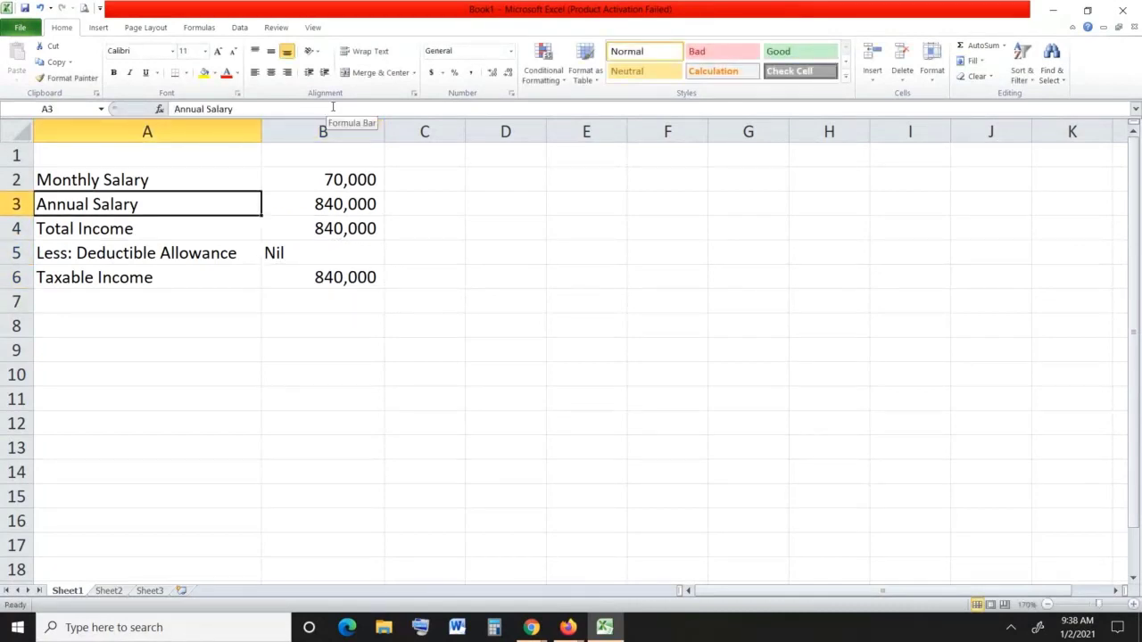
key("Right")
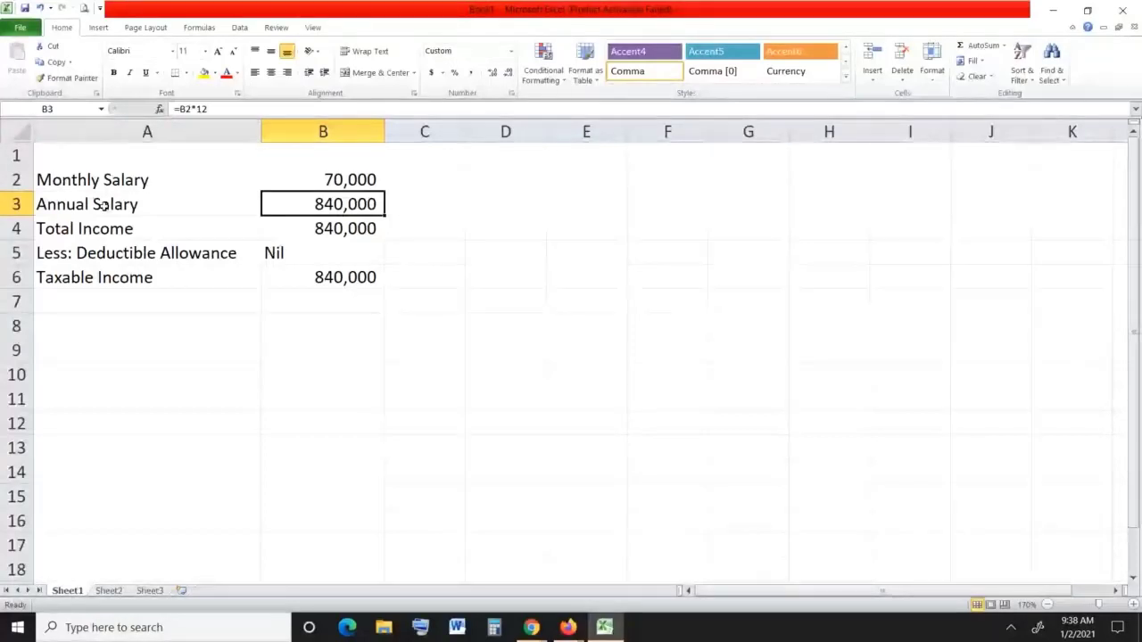
Select A7 and consult the Section 149 salary tax slabs in the withholding tax PDF in Firefox, returning to the Excel worksheet.
key("Down")
key("Down")
key("Down")
key("Down")
key("Left")
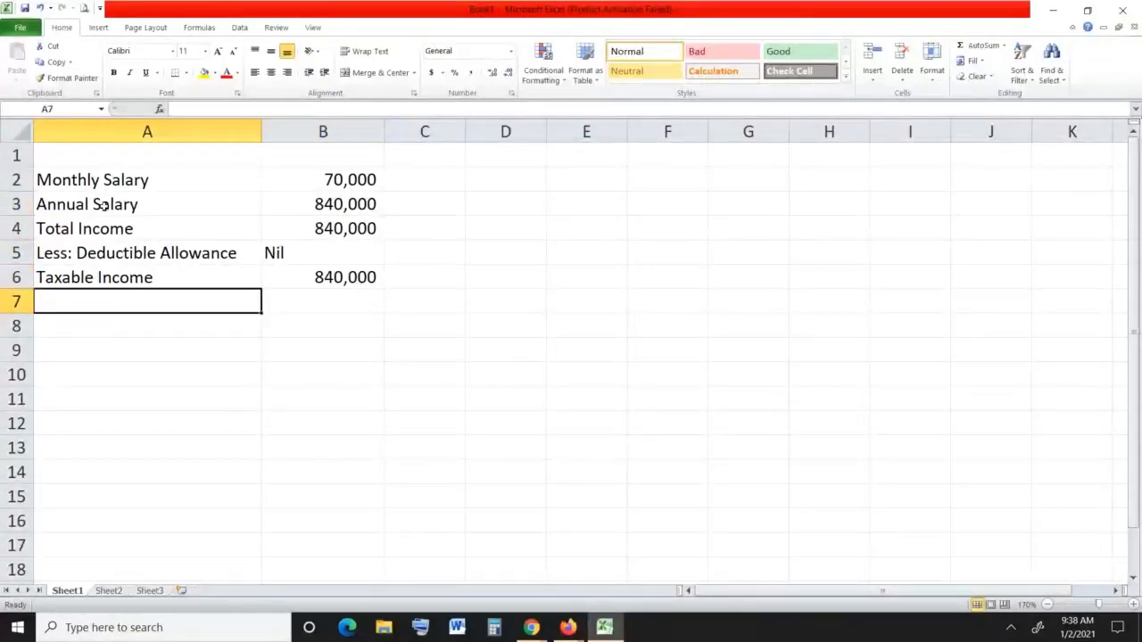
key("Down")
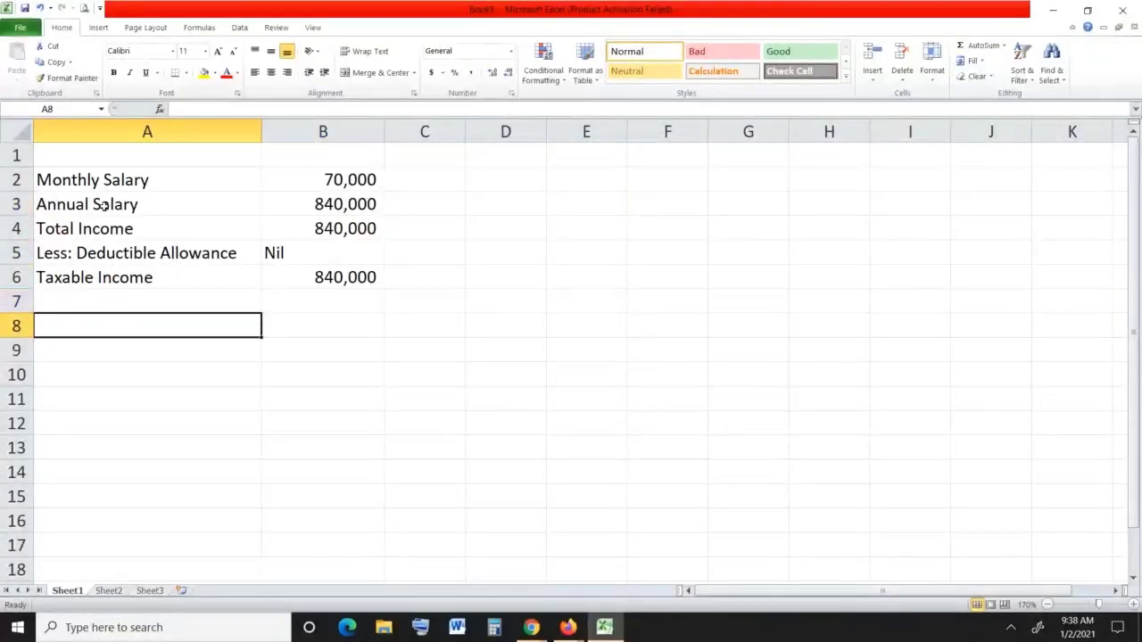
key("Up")
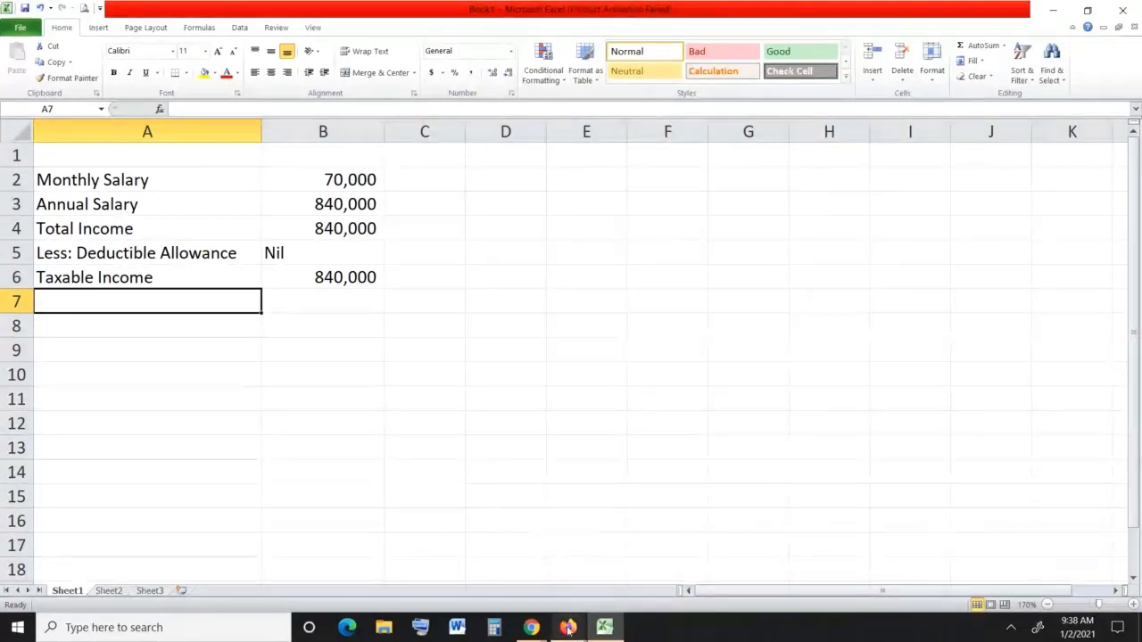
mouse_move(534, 630)
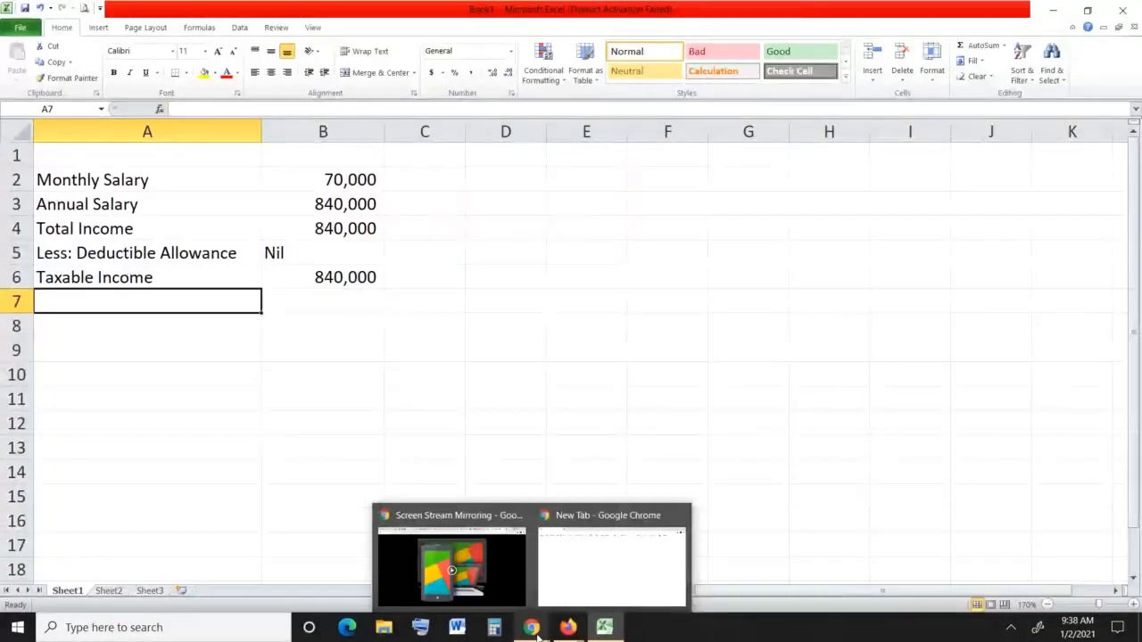
left_click(506, 574)
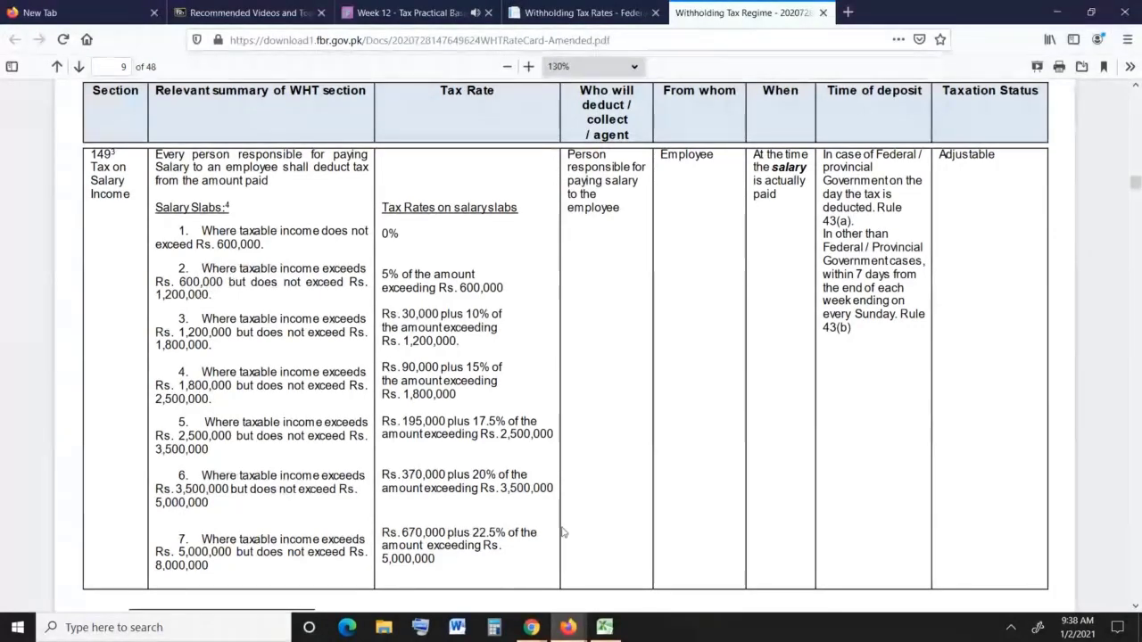
left_click(606, 626)
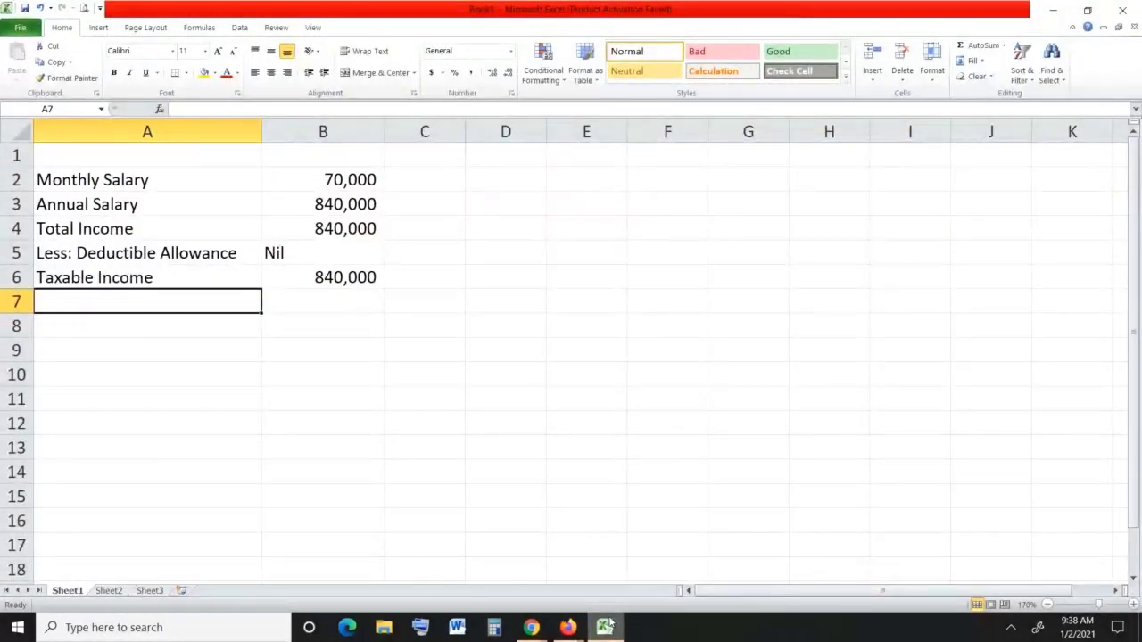
Enter the label "Tax Slab- 5% of exceeding 600,000" in A7 and widen column A to fit it.
type("L")
key("BackSpace")
key("BackSpace")
type("Ta")
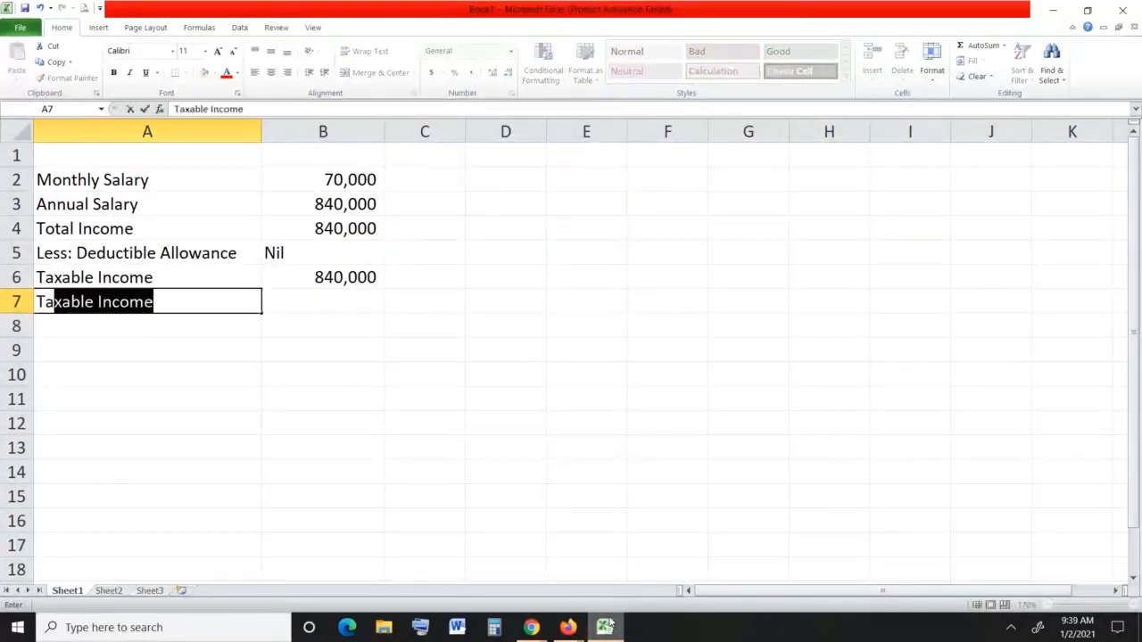
type("x Slab")
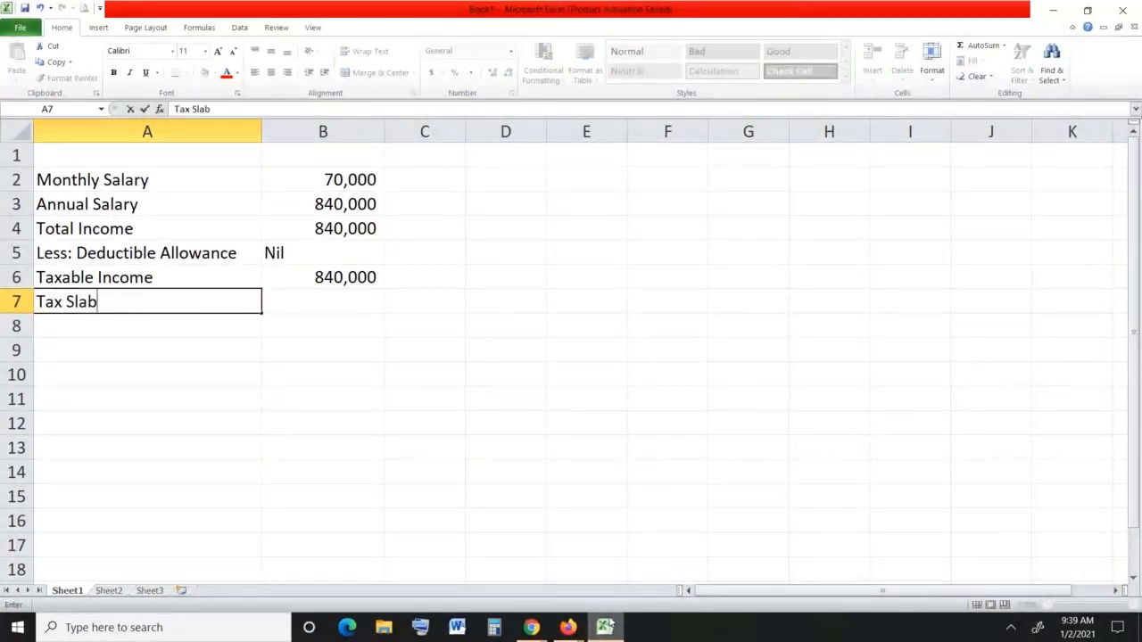
type("- 5% of exce")
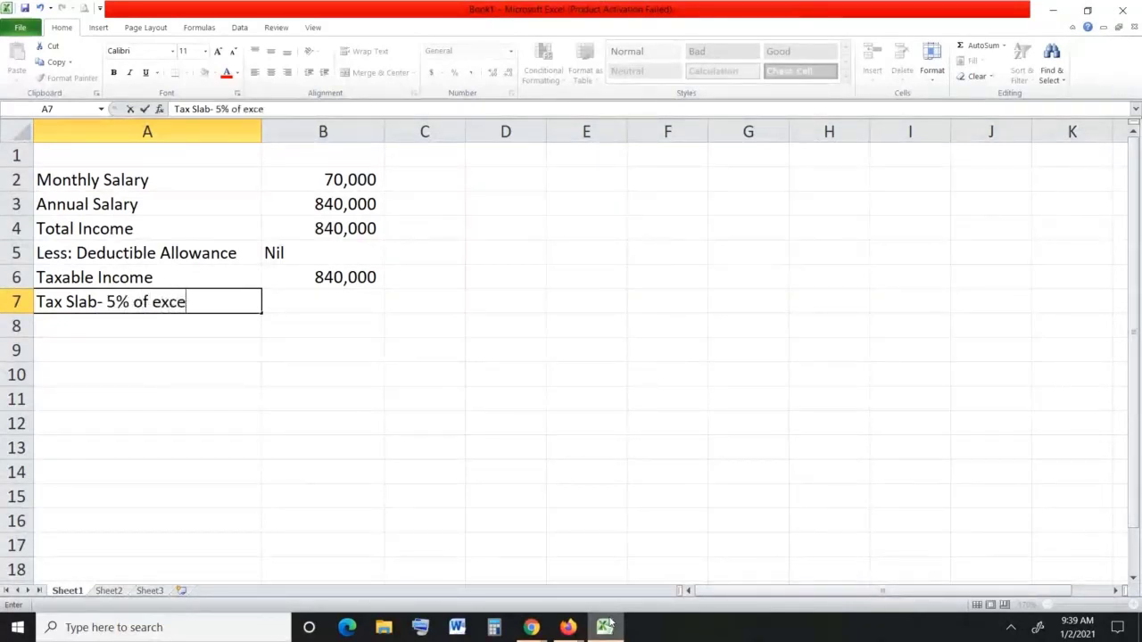
type("eding 6000")
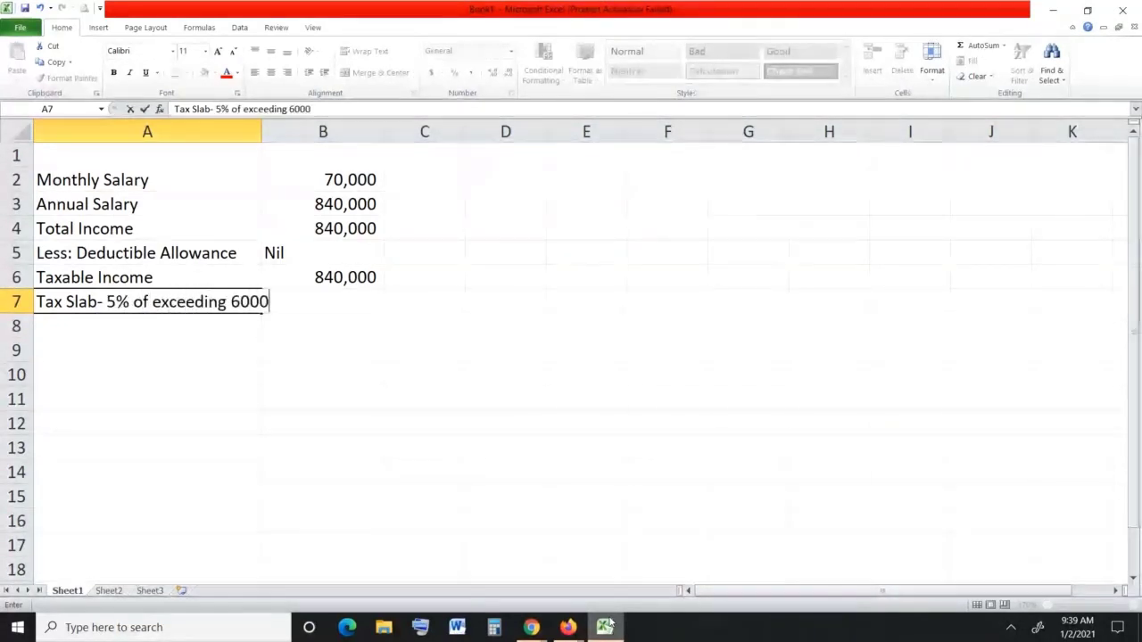
key("BackSpace")
type(",000")
key("Return")
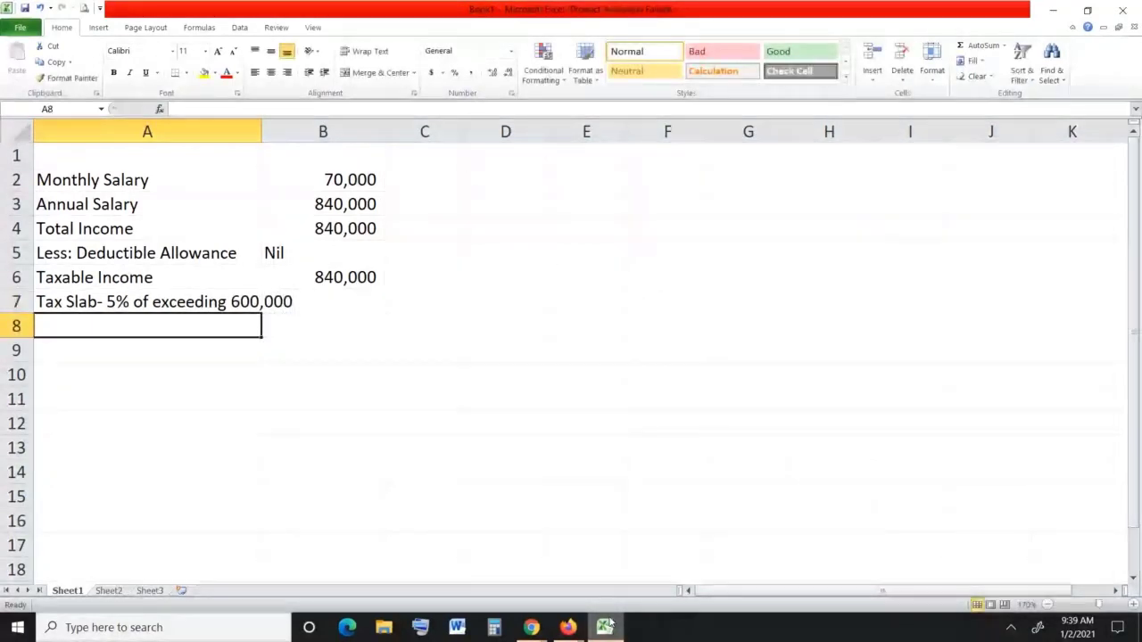
left_click_drag(260, 126, 306, 125)
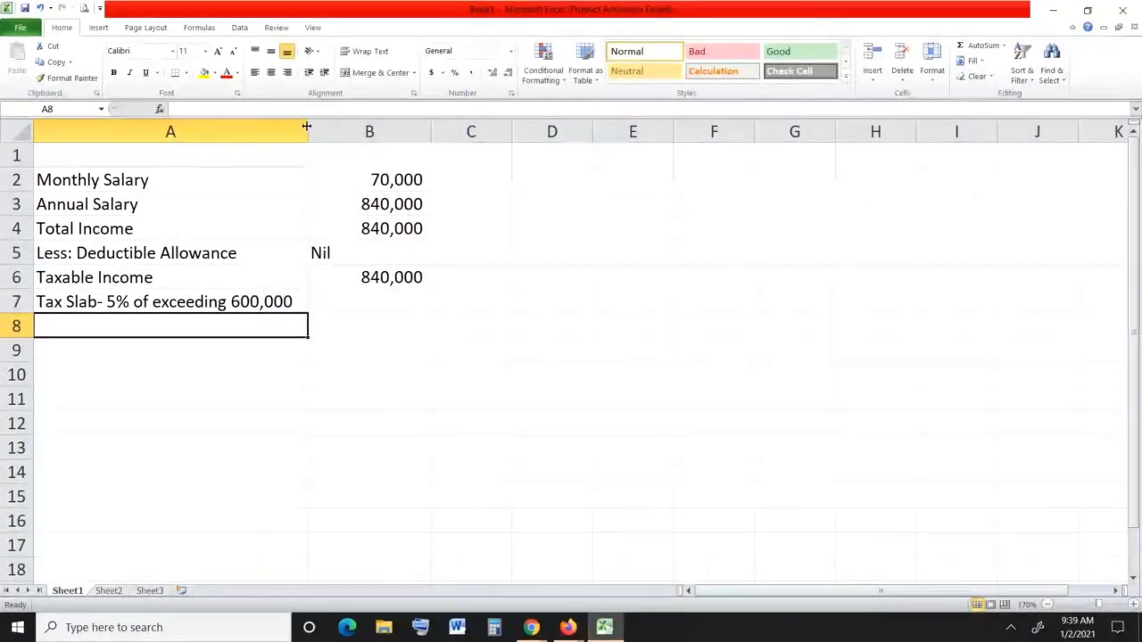
Add the label Rate of Tax in A8 with the value 5% in B8.
type("Rate of Tax")
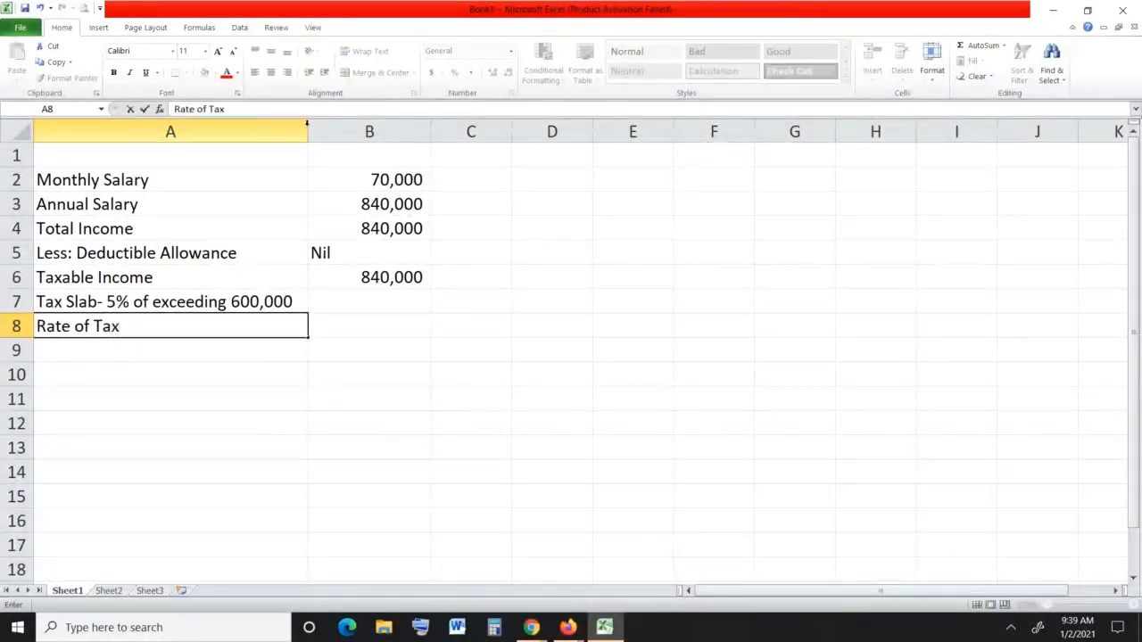
key("Tab")
type("5%")
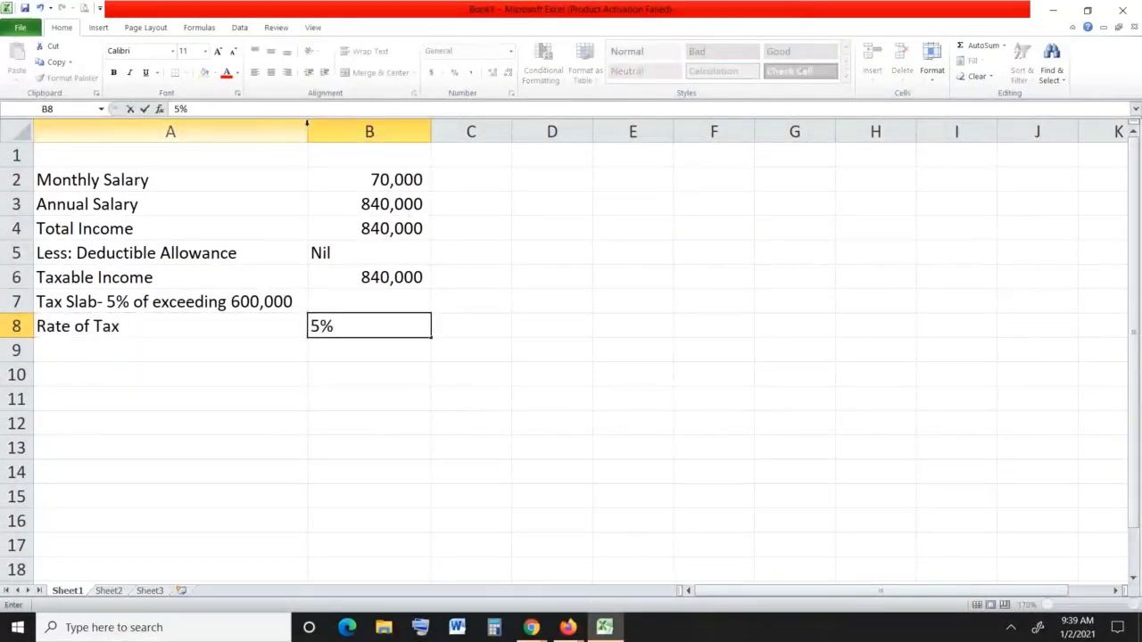
key("Up")
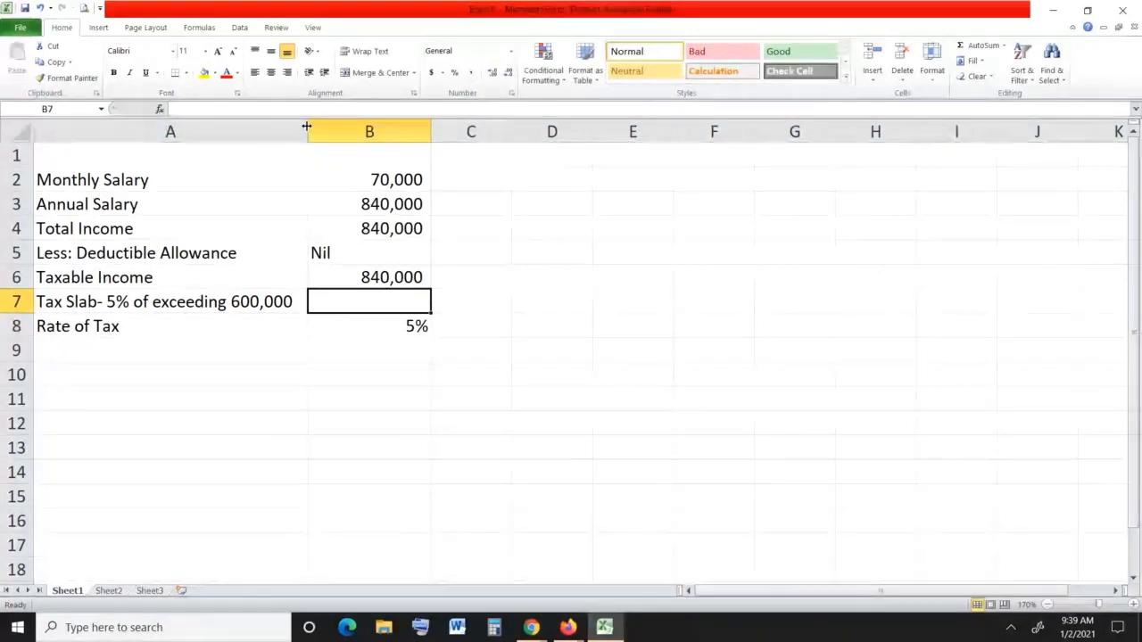
Calculate the income exceeding the slab threshold in B7 with the formula =B6-600000.
type("=")
key("Up")
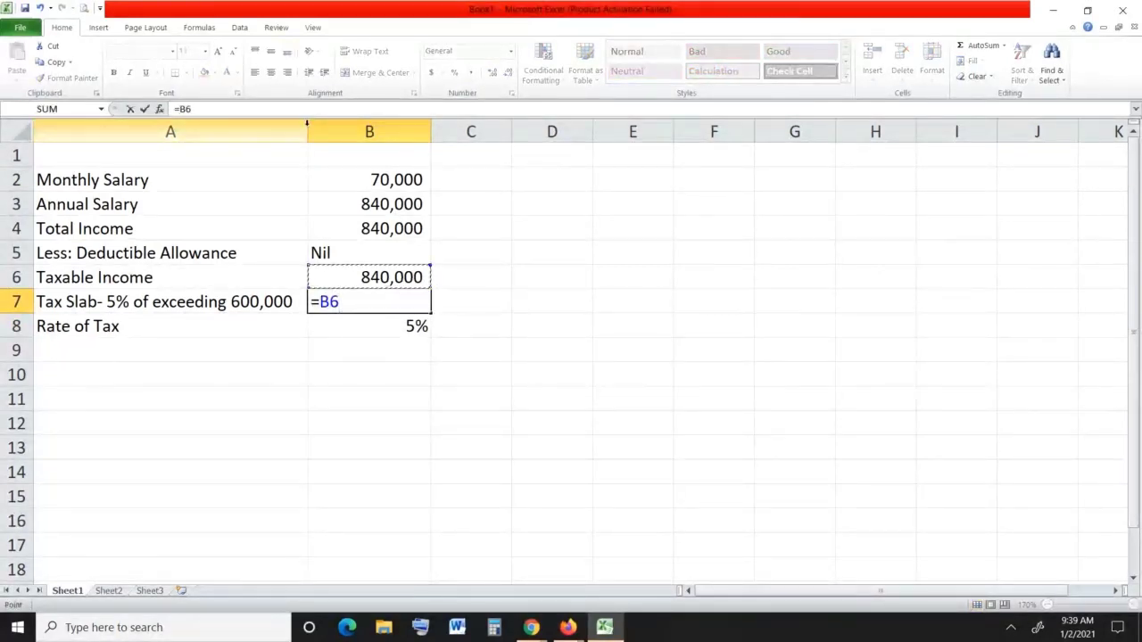
type("-600000")
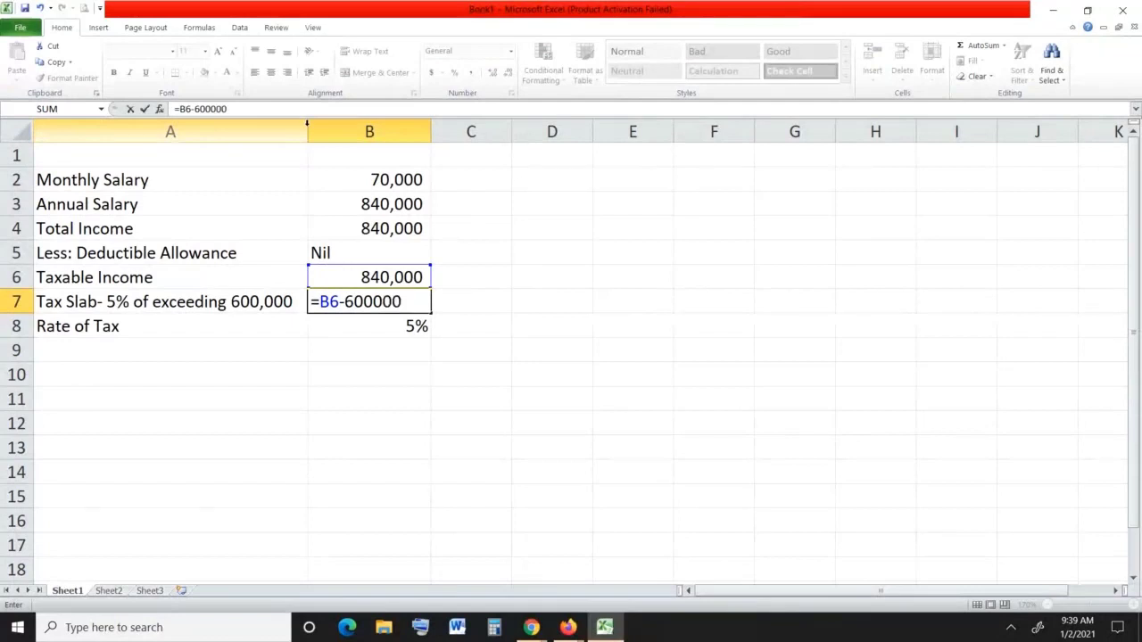
key("Return")
key("Up")
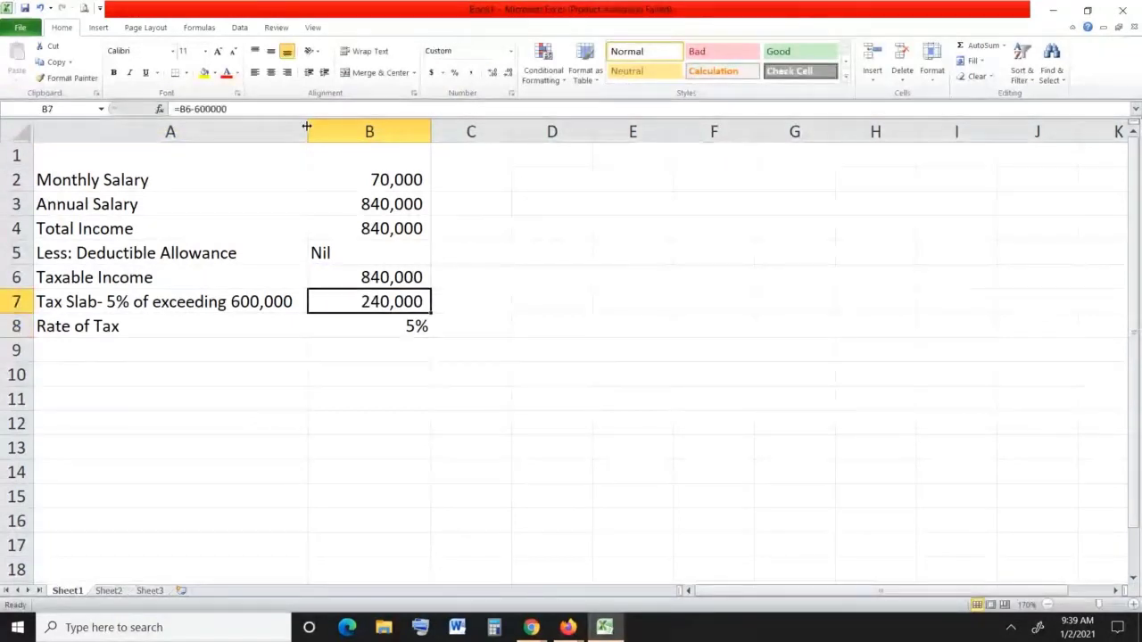
Calculate the annual tax in B9 by multiplying the exceeding amount by the tax rate with the formula =B7*B8.
key("Down")
key("Down")
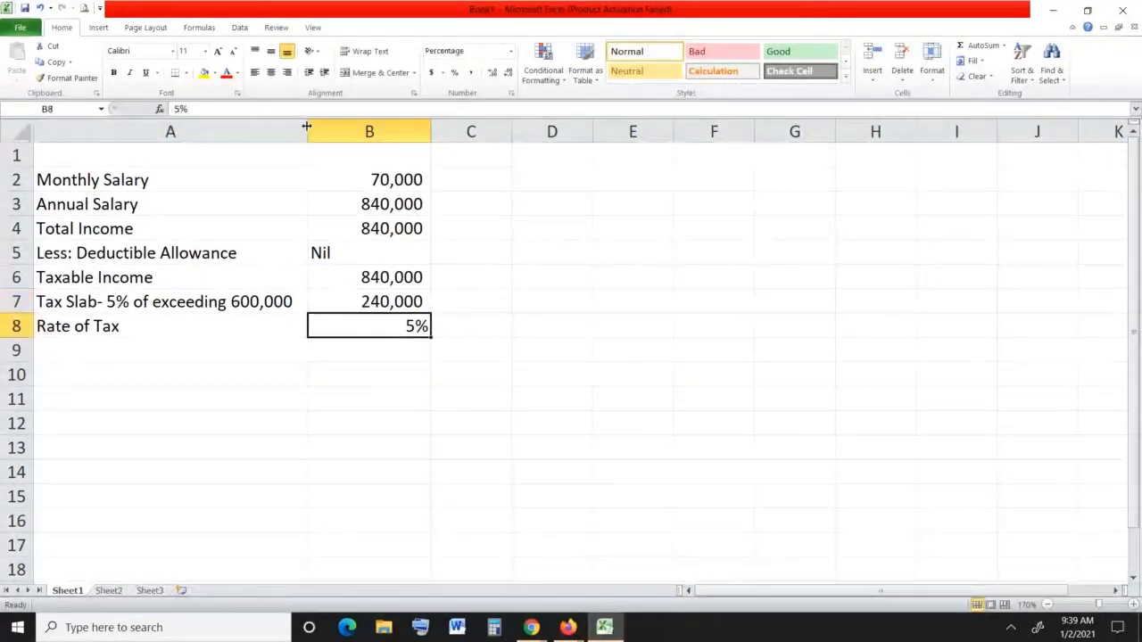
key("Left")
key("Right")
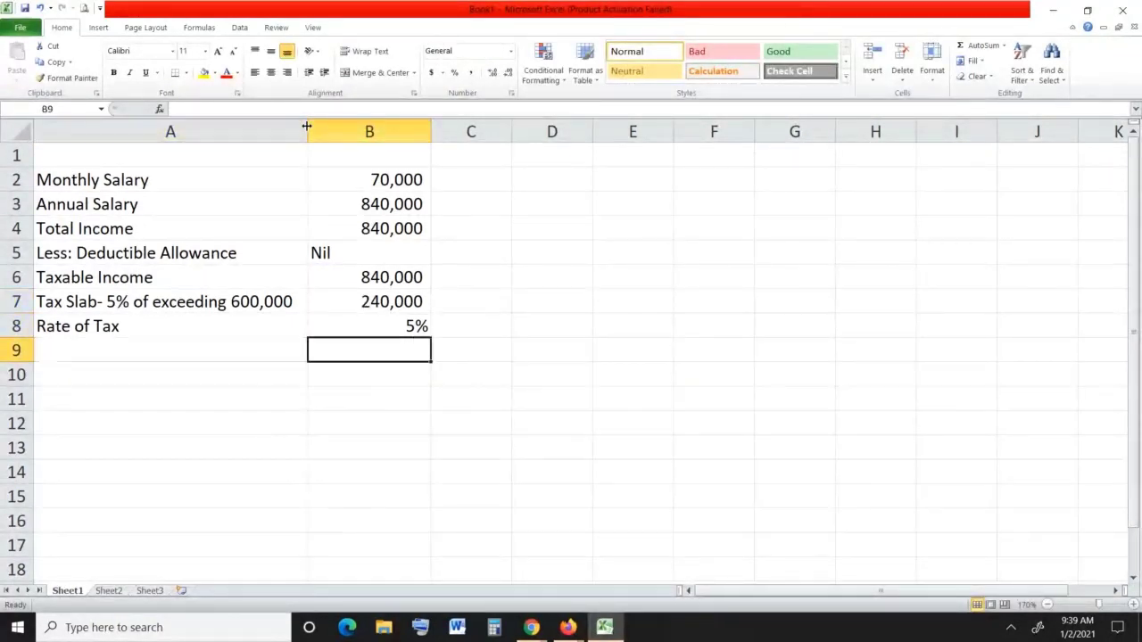
type("=")
key("Up")
key("Up")
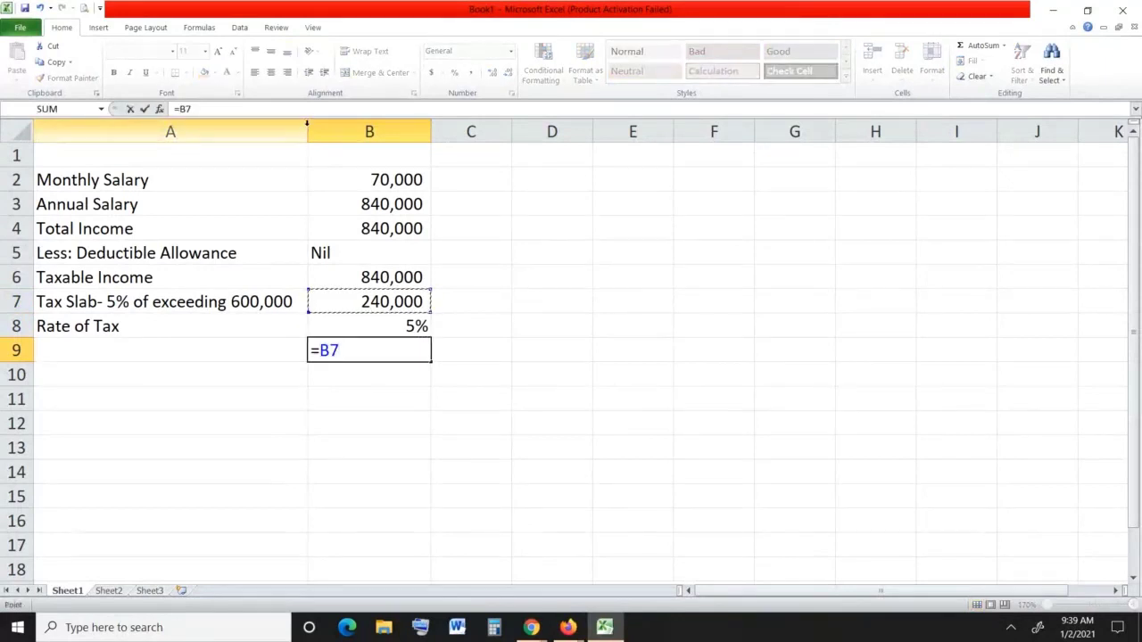
type("*")
key("Up")
key("Return")
Label the annual tax row in A9 as "Annual Tax Liability / Tax Chargeable".
key("Up")
key("Left")
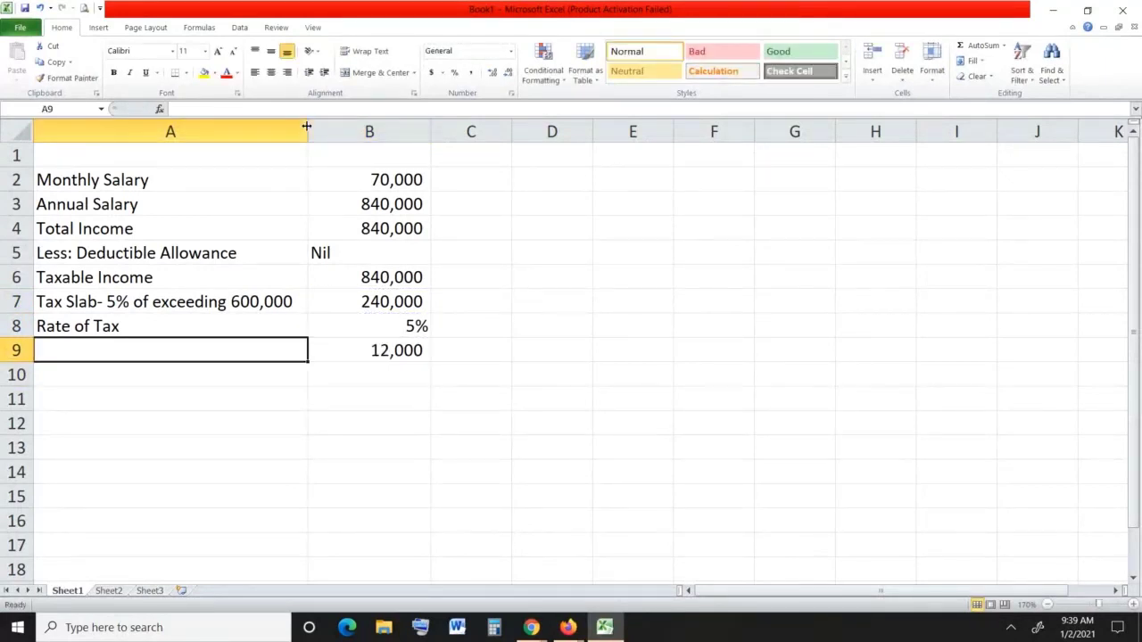
type("Annual Ta")
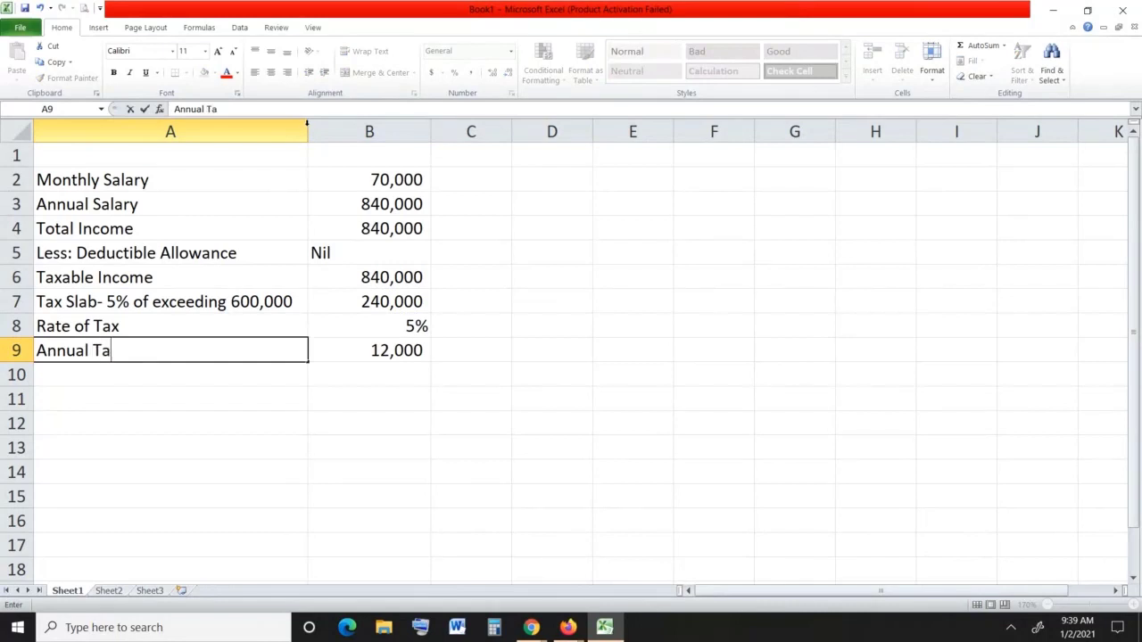
type("x Liability")
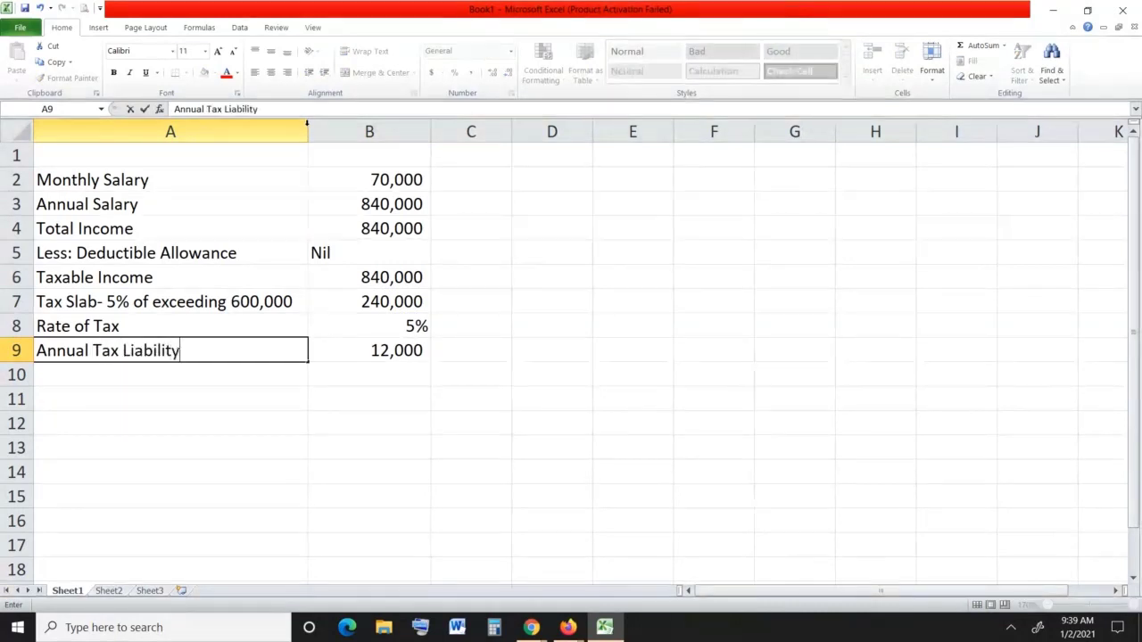
type(" / Tax")
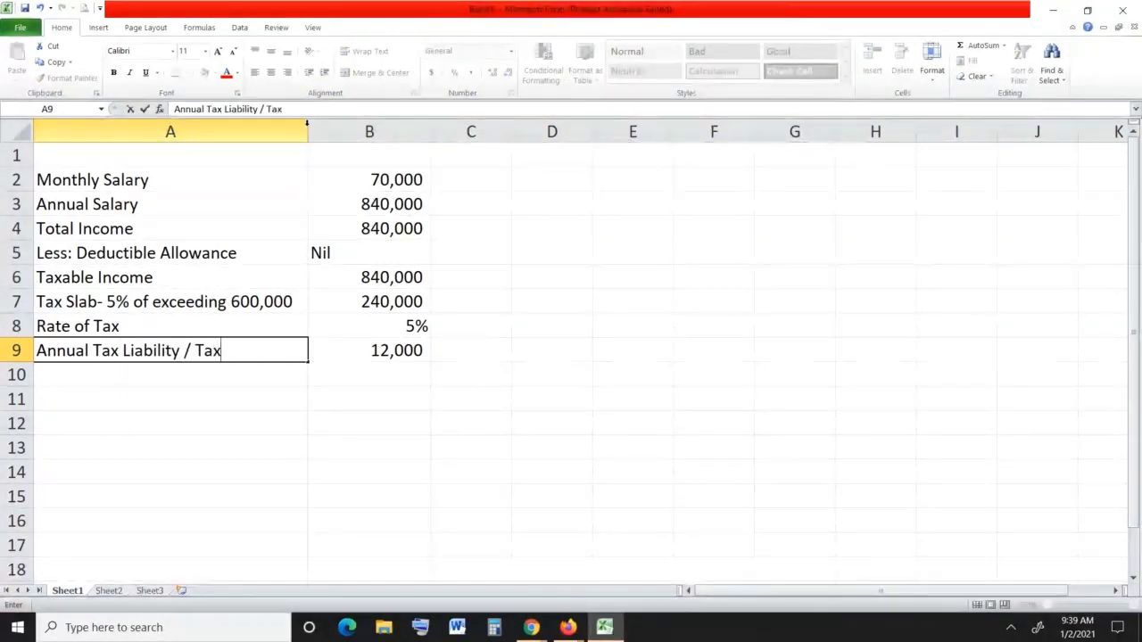
type(" Chargeable")
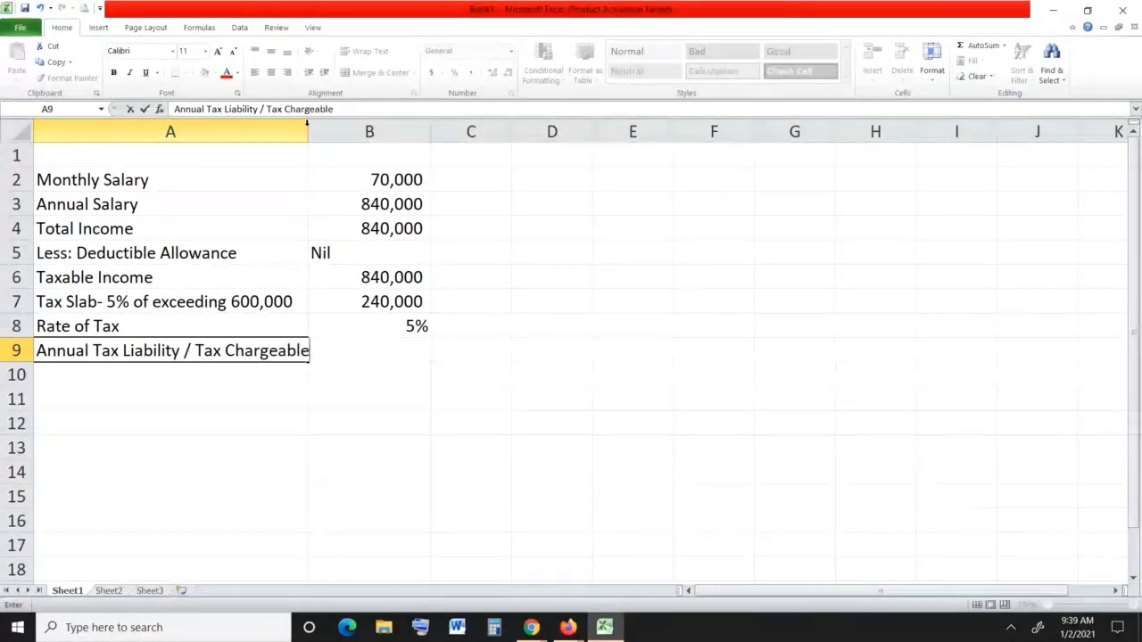
key("Return")
key("Up")
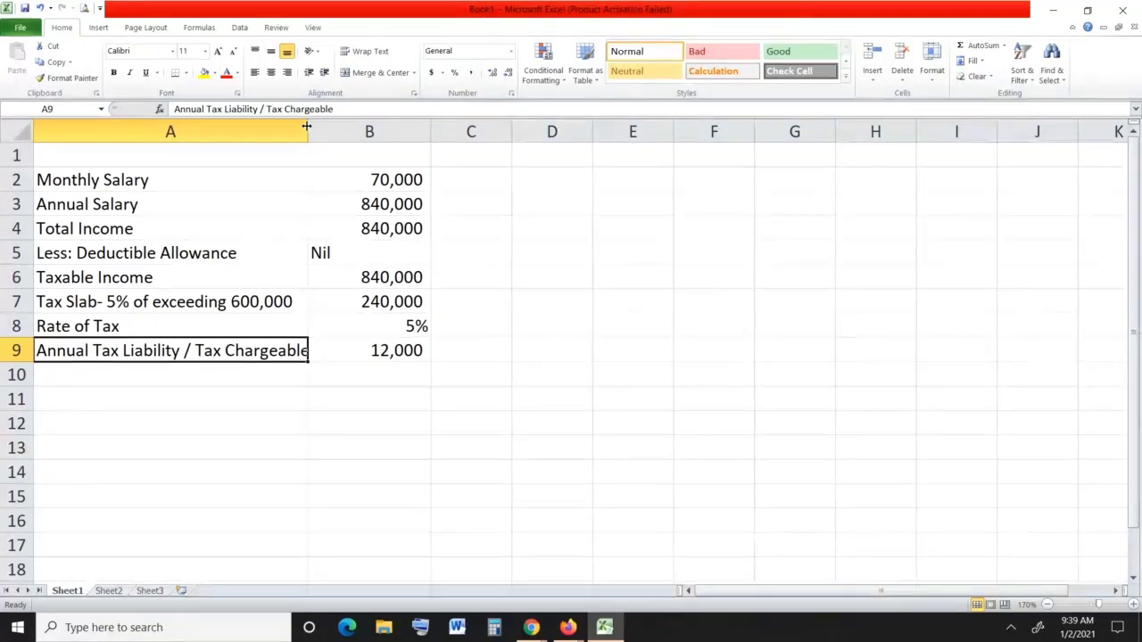
Switch to the withholding tax PDF in Firefox and highlight the rate "5% of the amount exceeding Rs. 600,000" in the salary slabs.
key("Right")
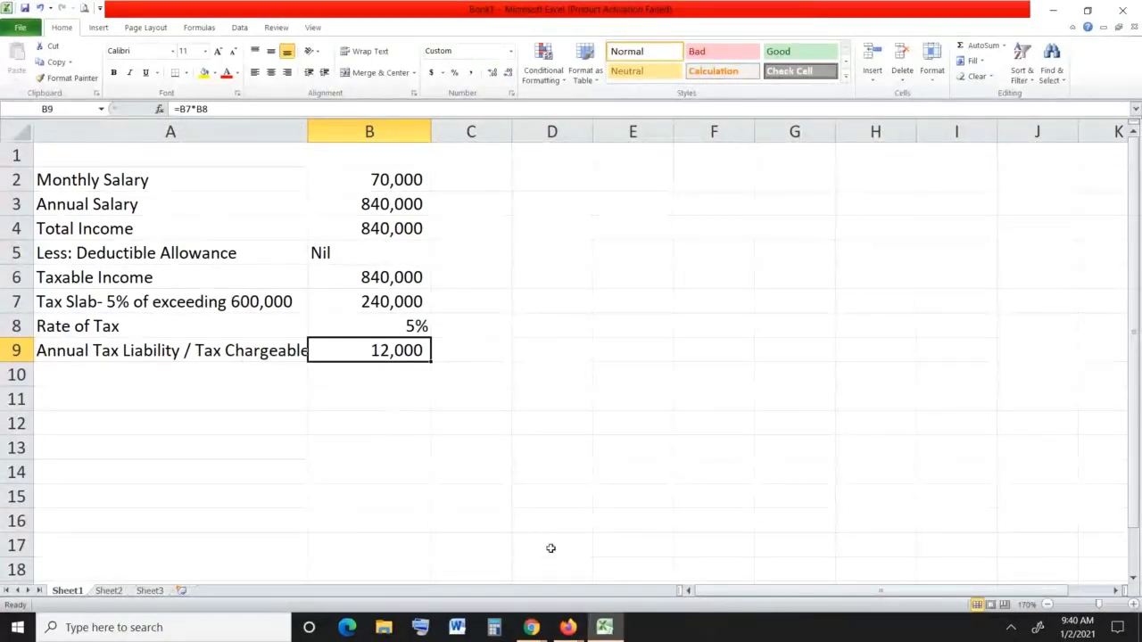
left_click(568, 628)
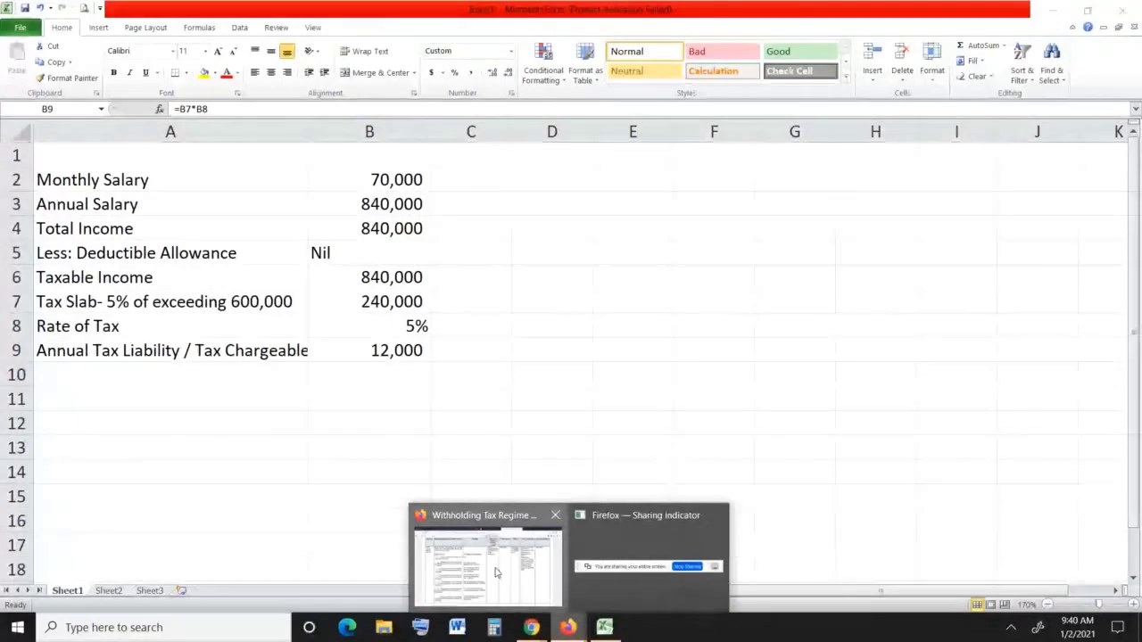
left_click(497, 572)
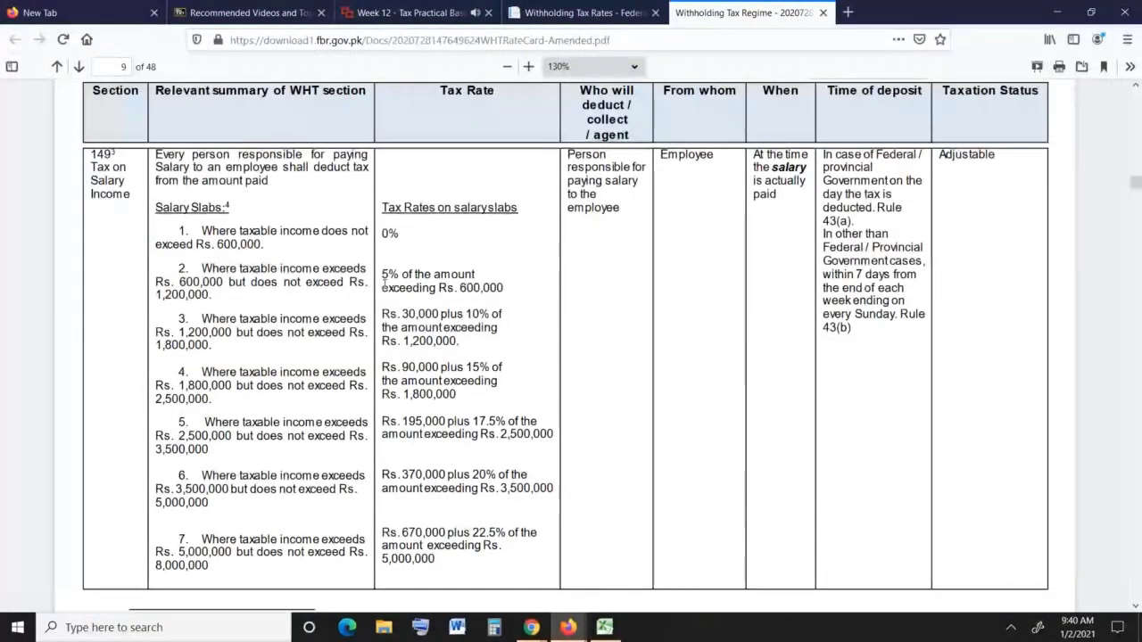
left_click_drag(385, 273, 507, 295)
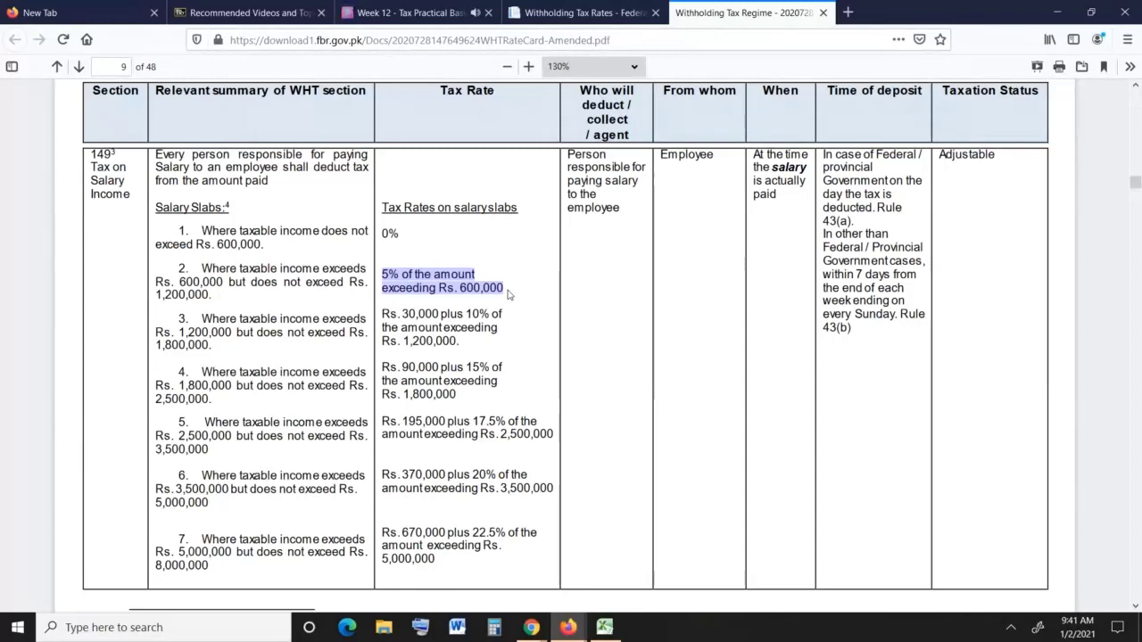
Switch back to the Excel worksheet and review the exceeding amount, tax rate and annual tax liability rows.
left_click(604, 627)
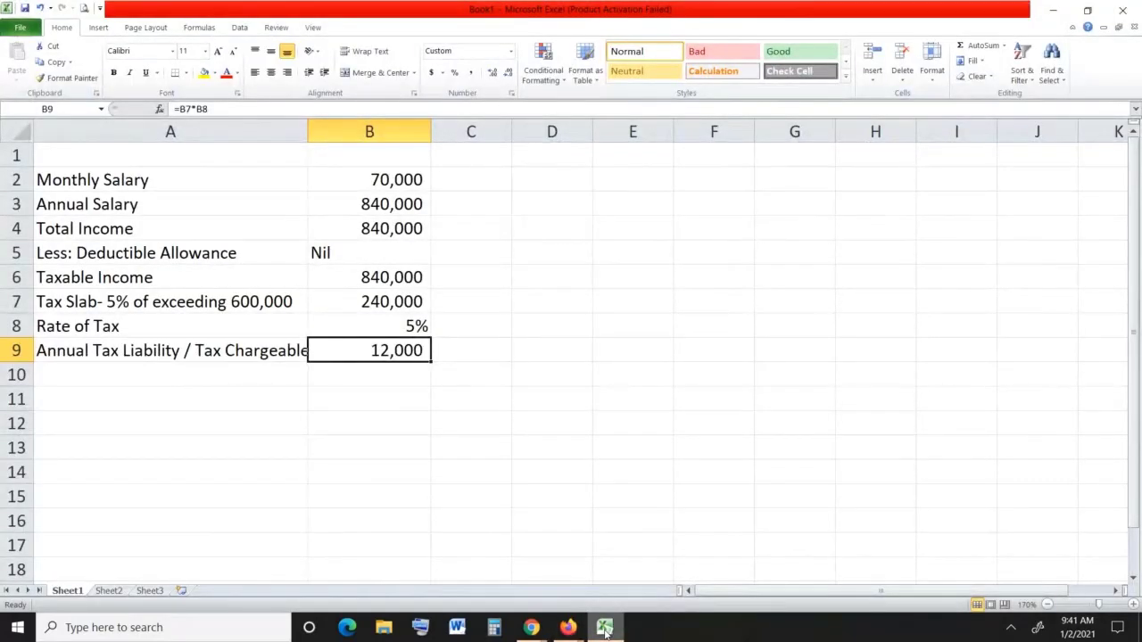
key("Up")
key("Up")
key("Down")
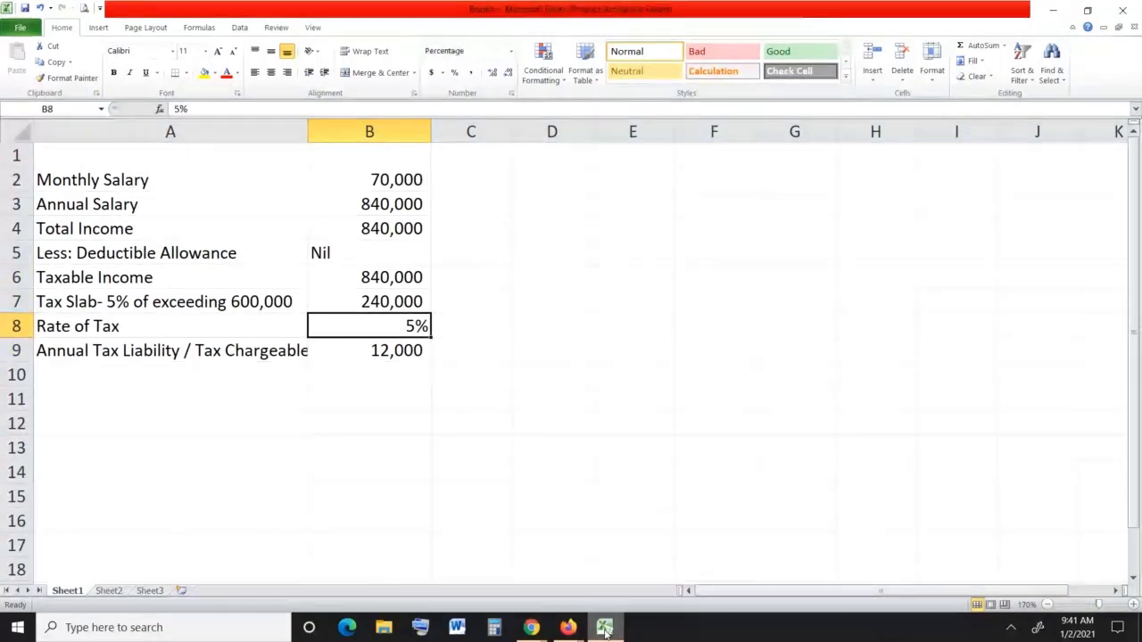
key("Down")
key("Down")
key("Left")
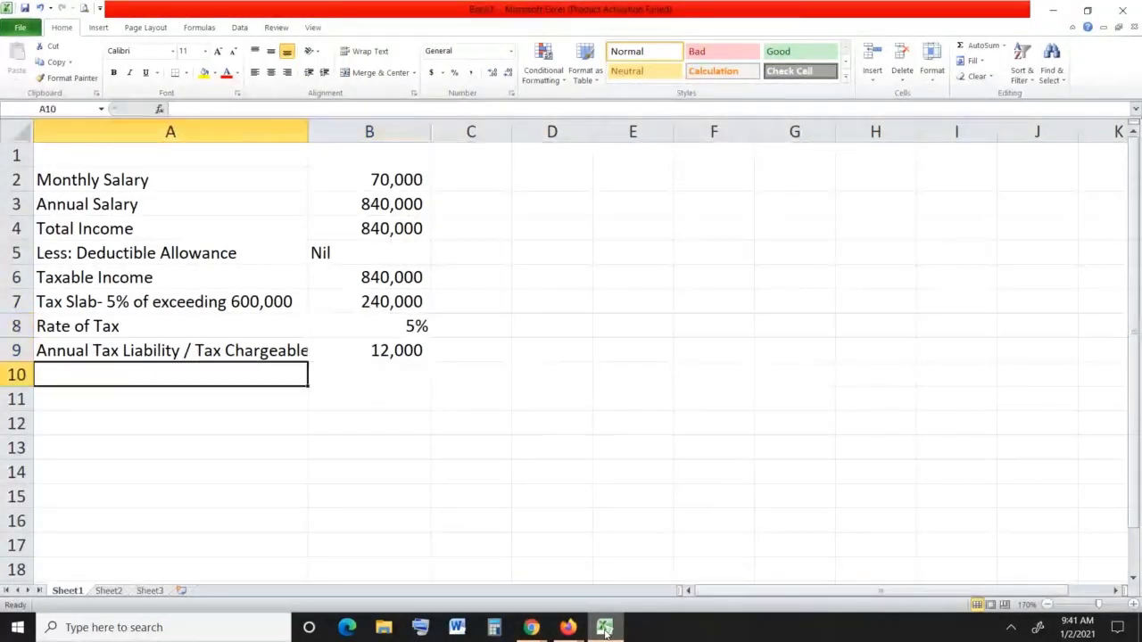
key("Up")
key("Right")
key("Down")
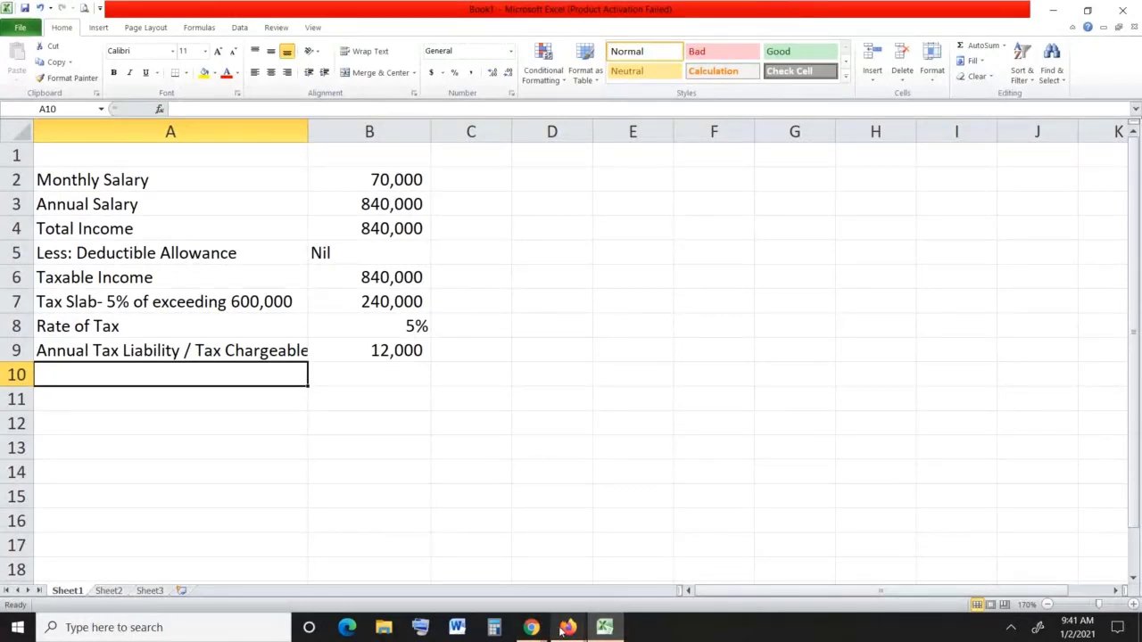
Consult the salary tax slabs in the Firefox PDF again and return to the Excel worksheet.
mouse_move(567, 630)
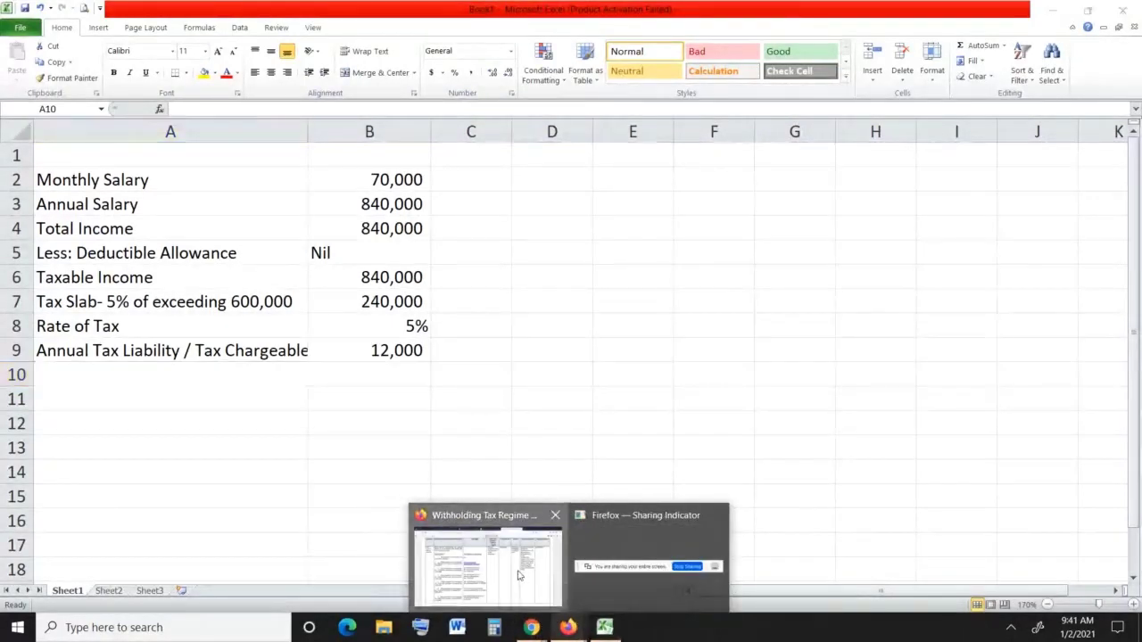
left_click(489, 562)
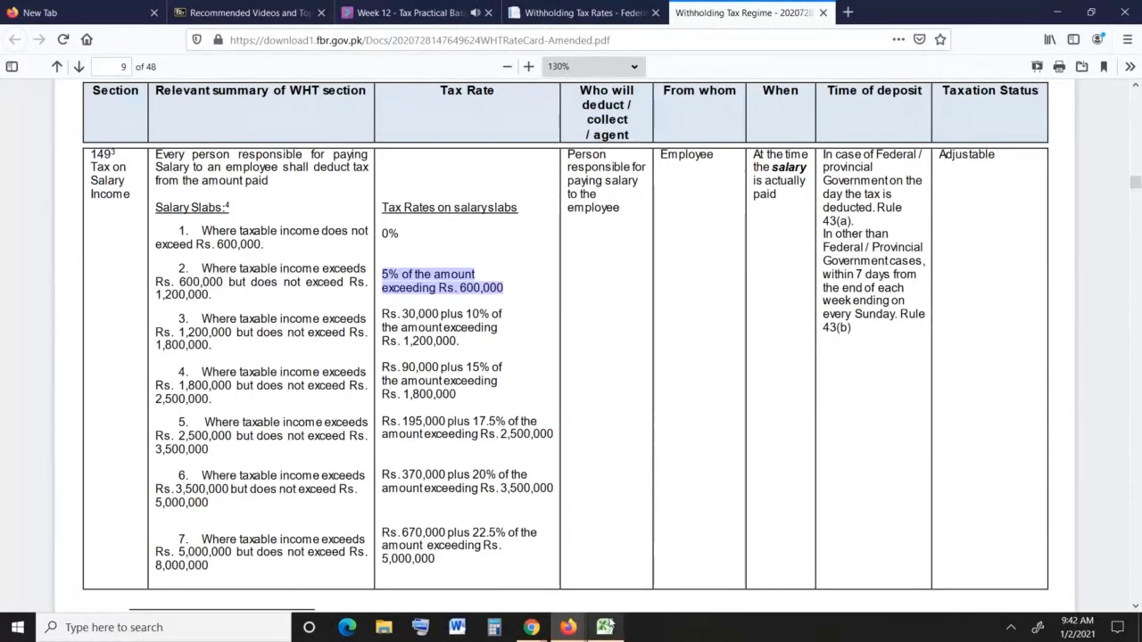
mouse_move(605, 627)
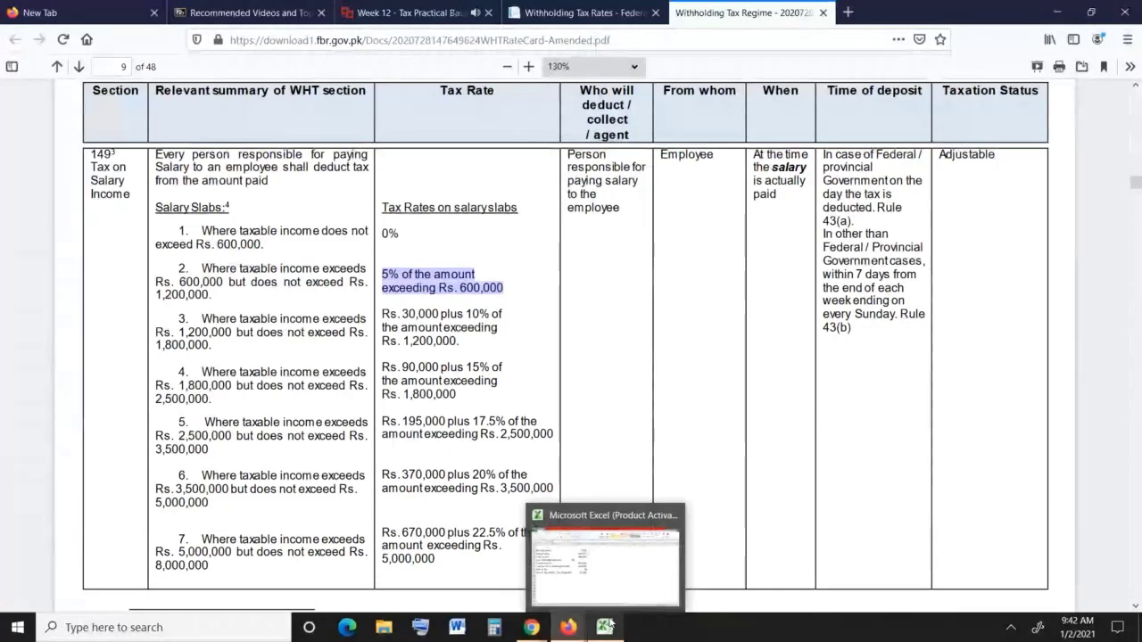
left_click(614, 572)
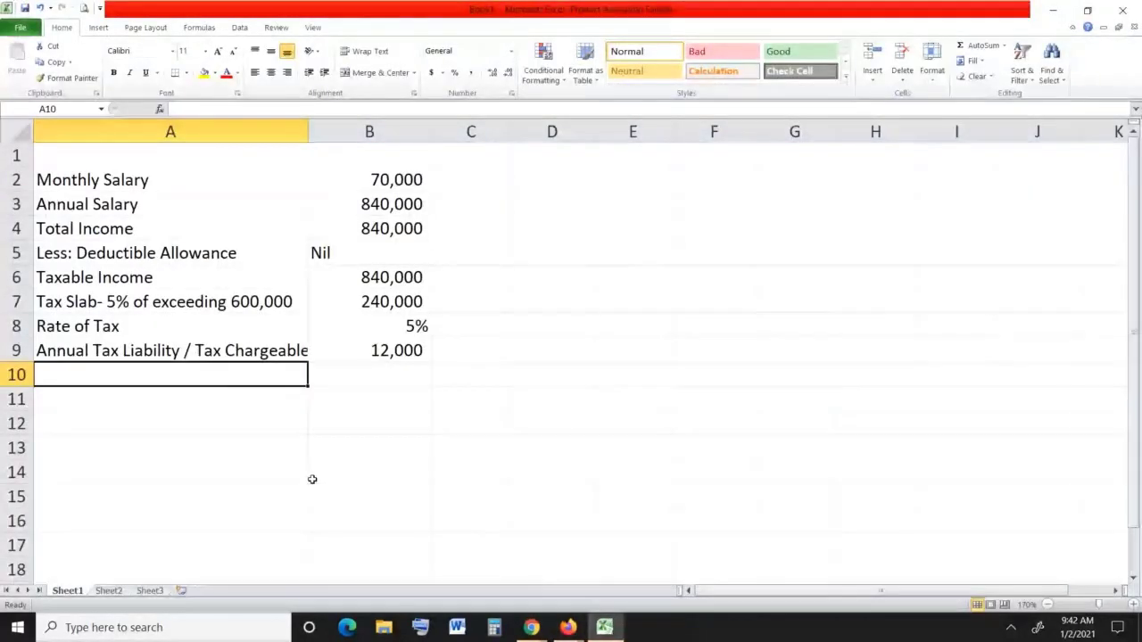
Add the label "Monthly Tax deduction as WHT" in A10.
type("Mont")
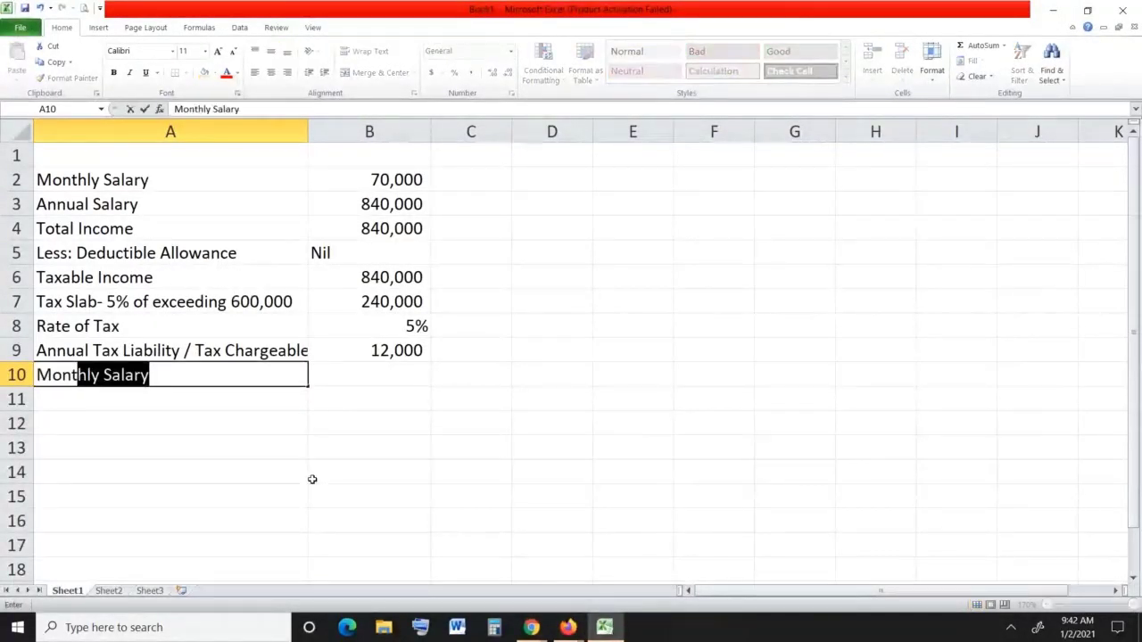
type("hly Tax e")
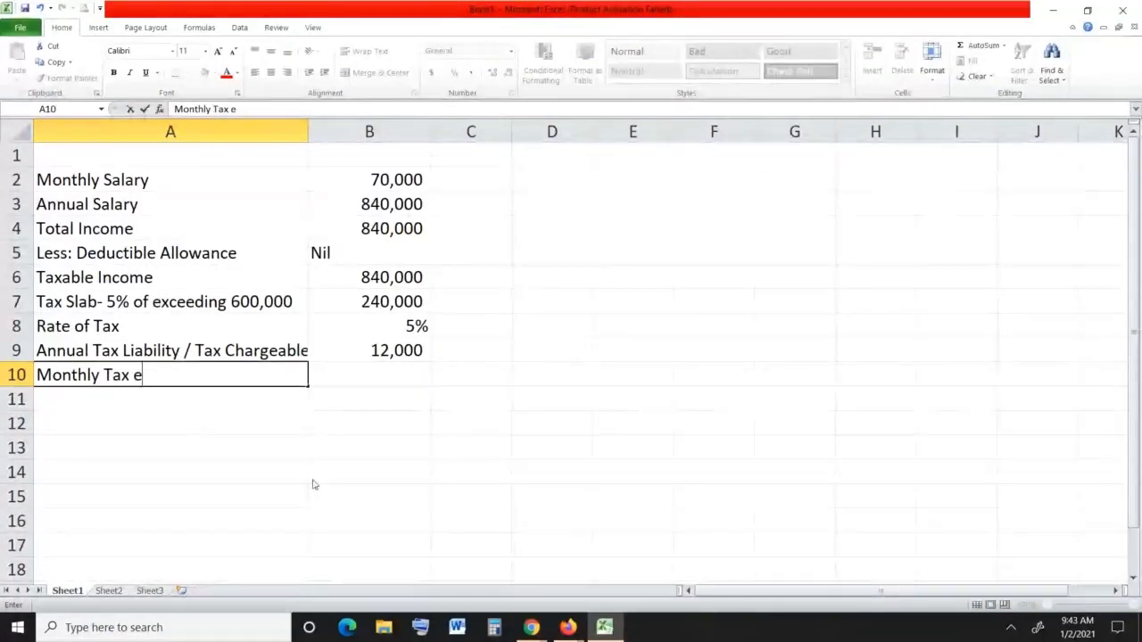
key("BackSpace")
type("deduction as")
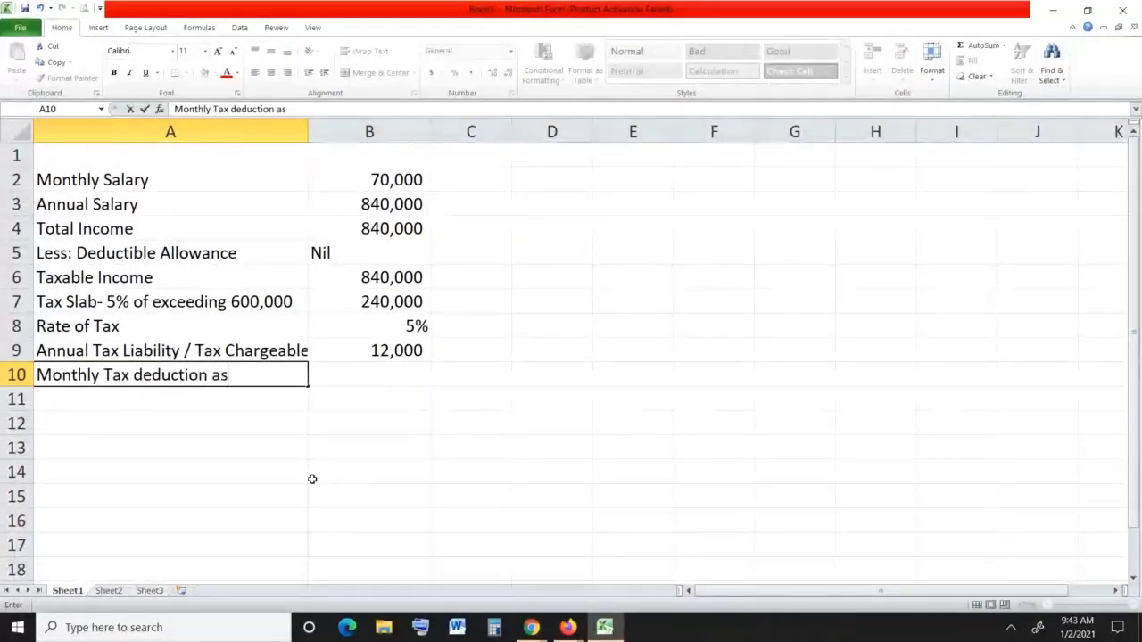
type(" WHT")
key("Tab")
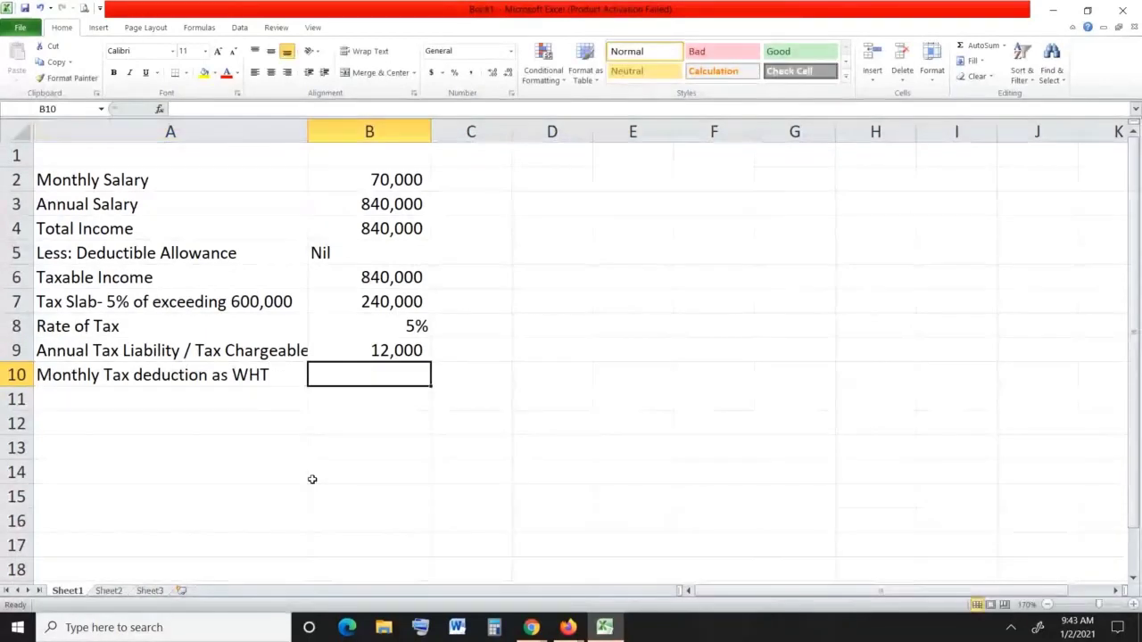
Calculate the monthly tax deduction in B10 by dividing the annual tax by twelve with the formula =B9/12.
type("=B9/")
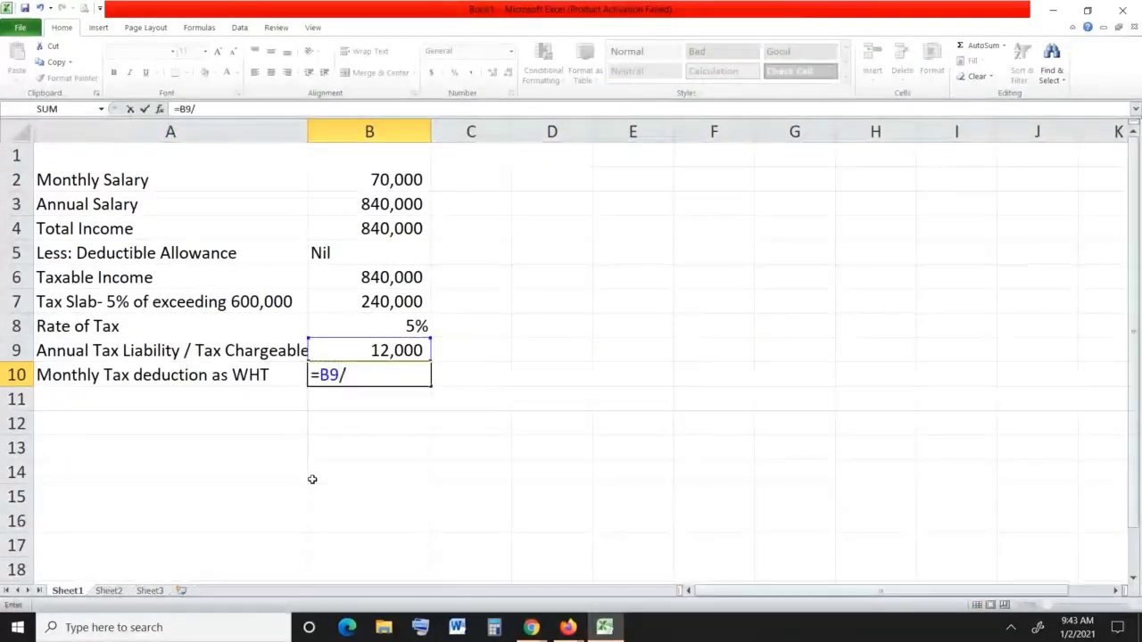
type("12")
key("Return")
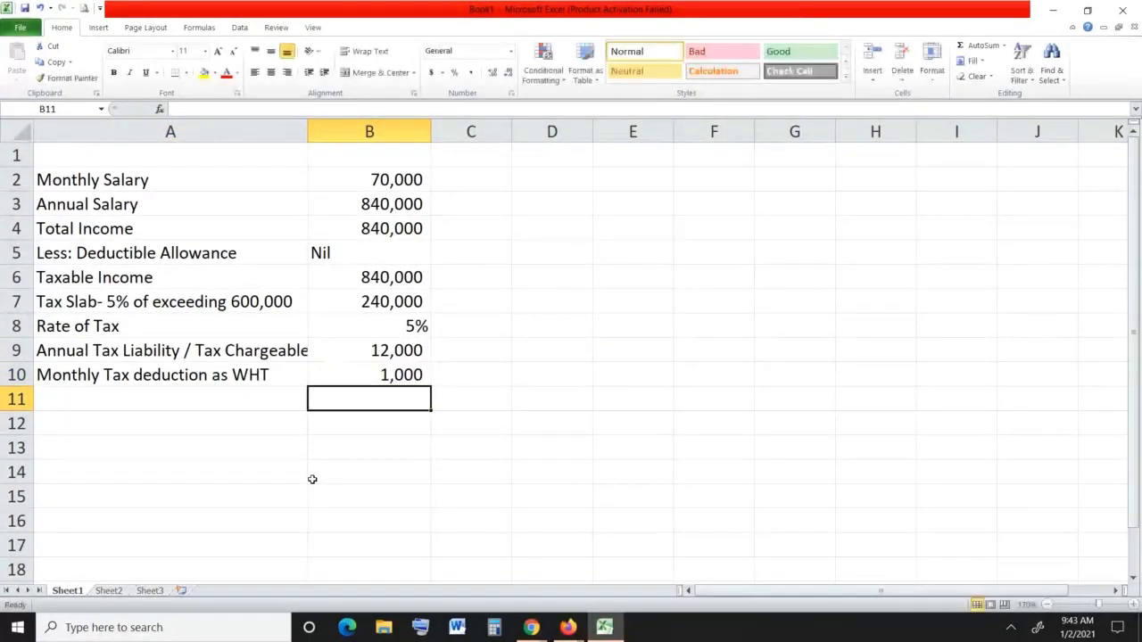
Start a salary breakdown beside the tax table with the label Gross Salary in D3 and the value 70000 in E3.
key("Up")
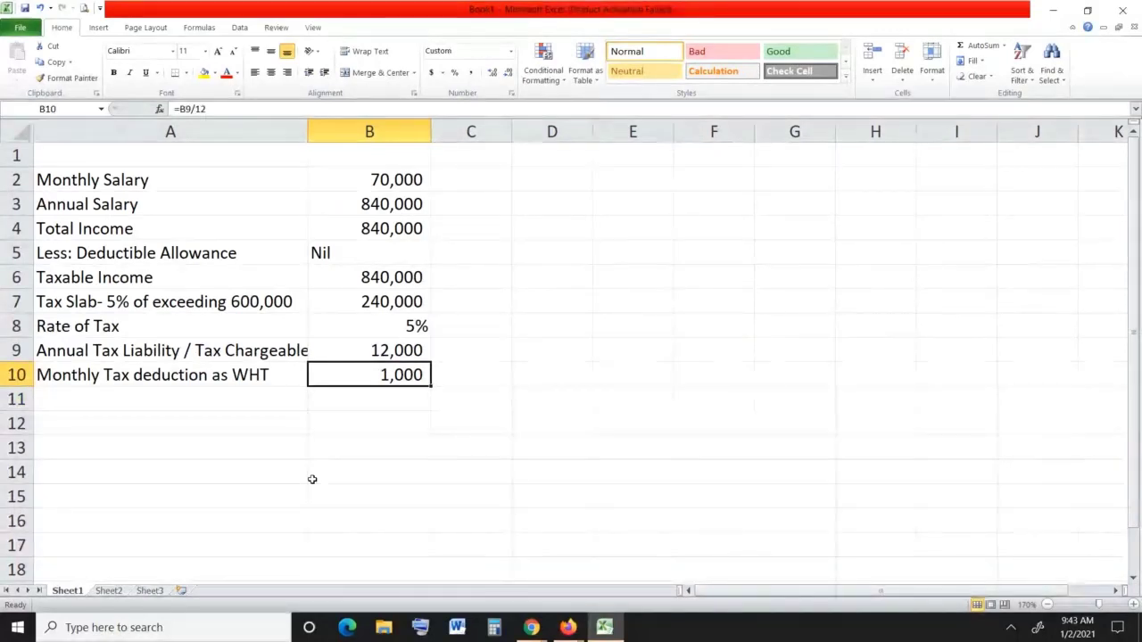
key("Up")
key("Up")
key("Up")
key("Up")
key("Up")
key("Up")
key("Up")
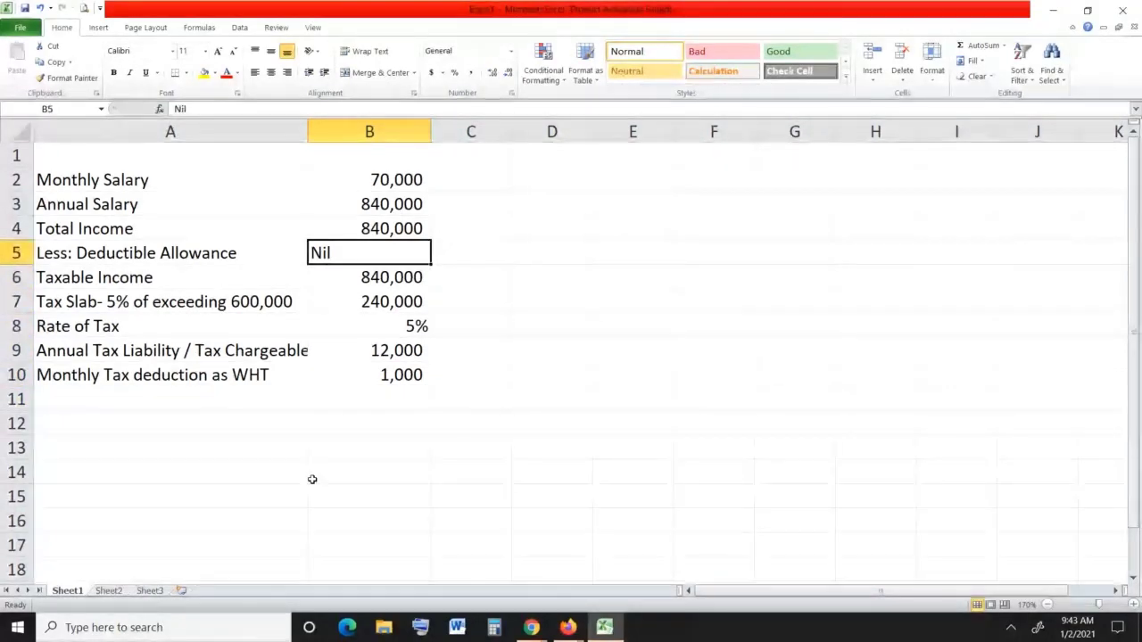
key("Right")
key("Right")
type("Gr")
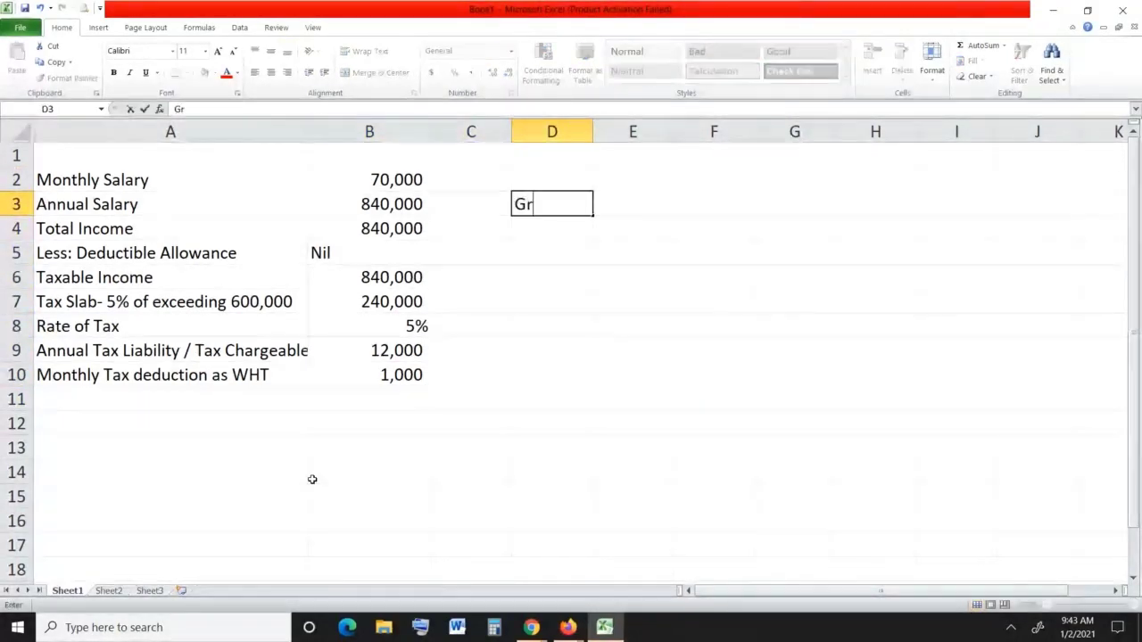
type("oss Salary")
key("Tab")
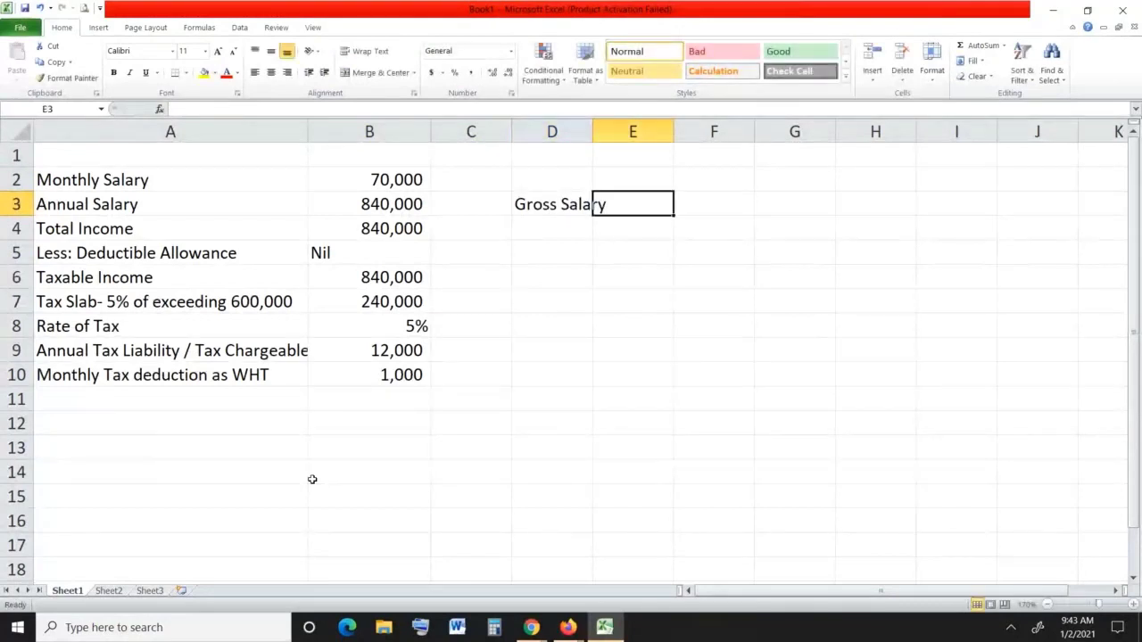
type("70000")
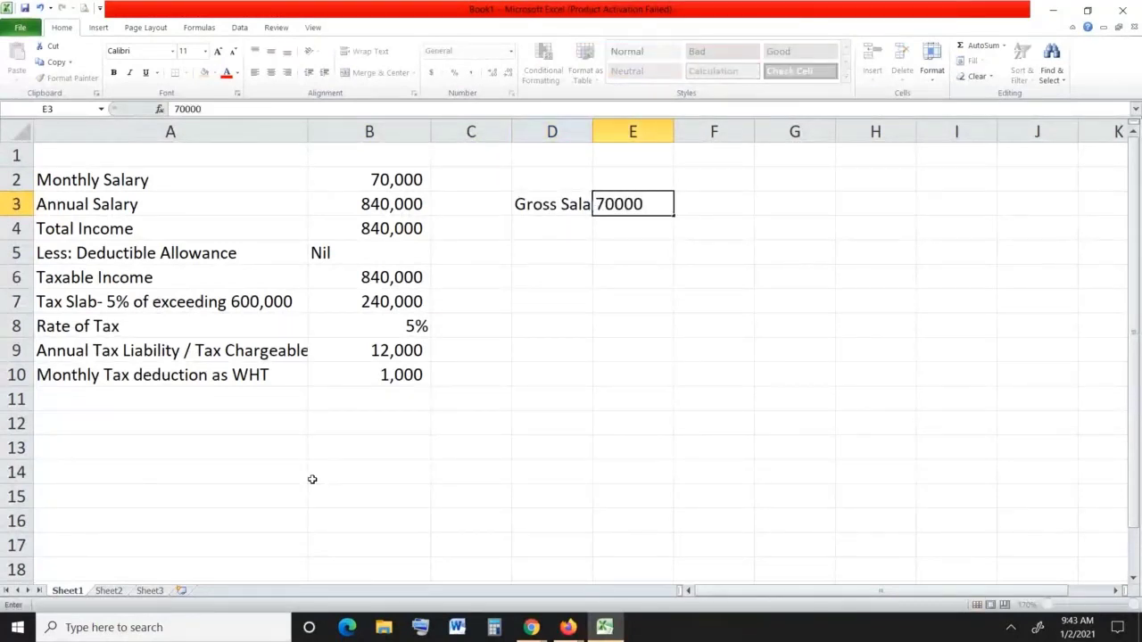
key("Return")
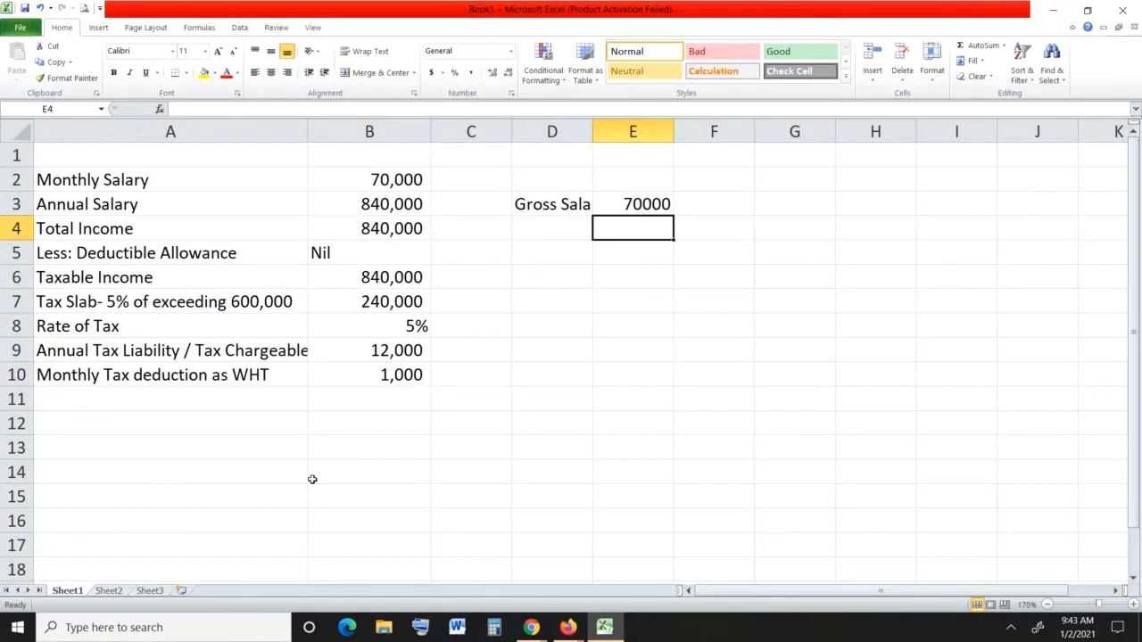
Add the heading "deduction:" in D4 with the items PF in D5 and Insurance in D6.
key("Left")
type("deduction:")
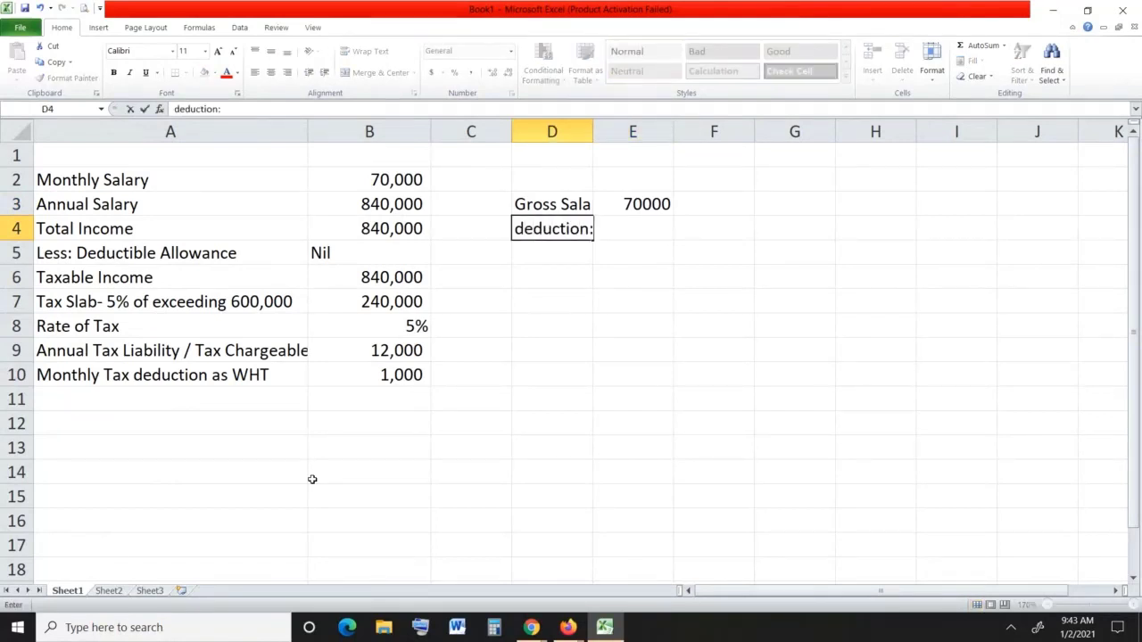
key("Return")
type("PF")
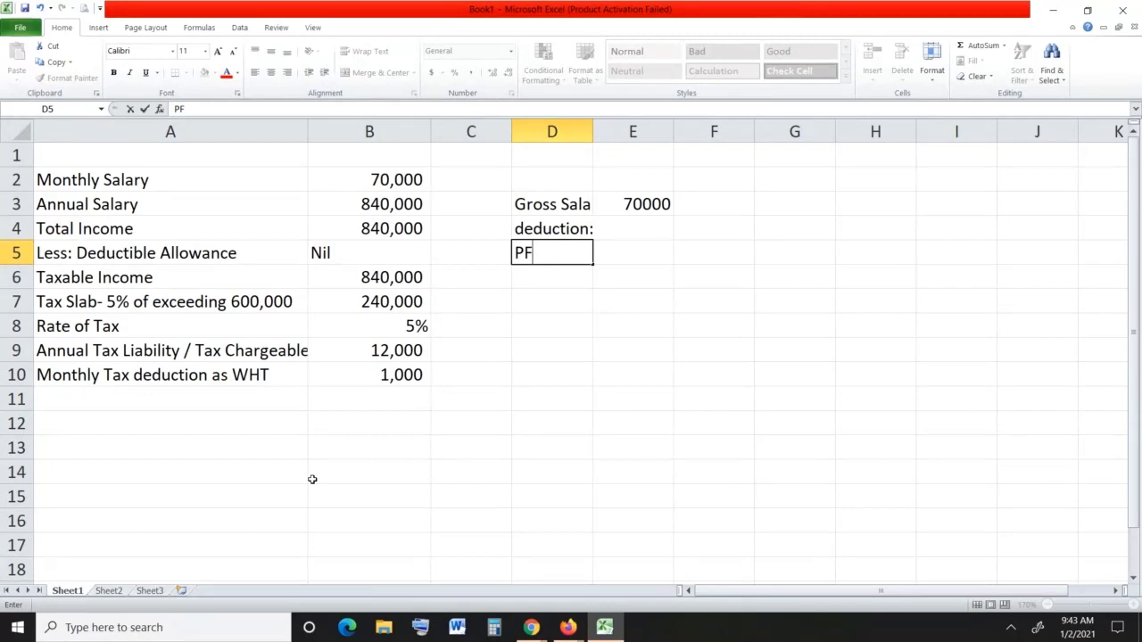
key("ctrl+Return")
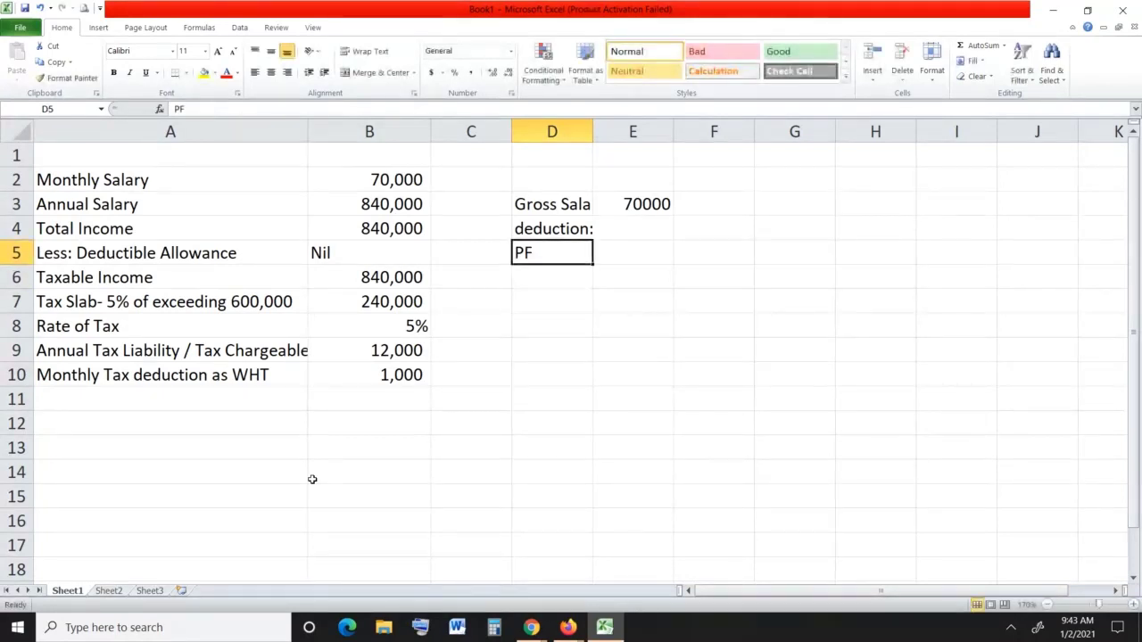
key("Return")
type("Insurance")
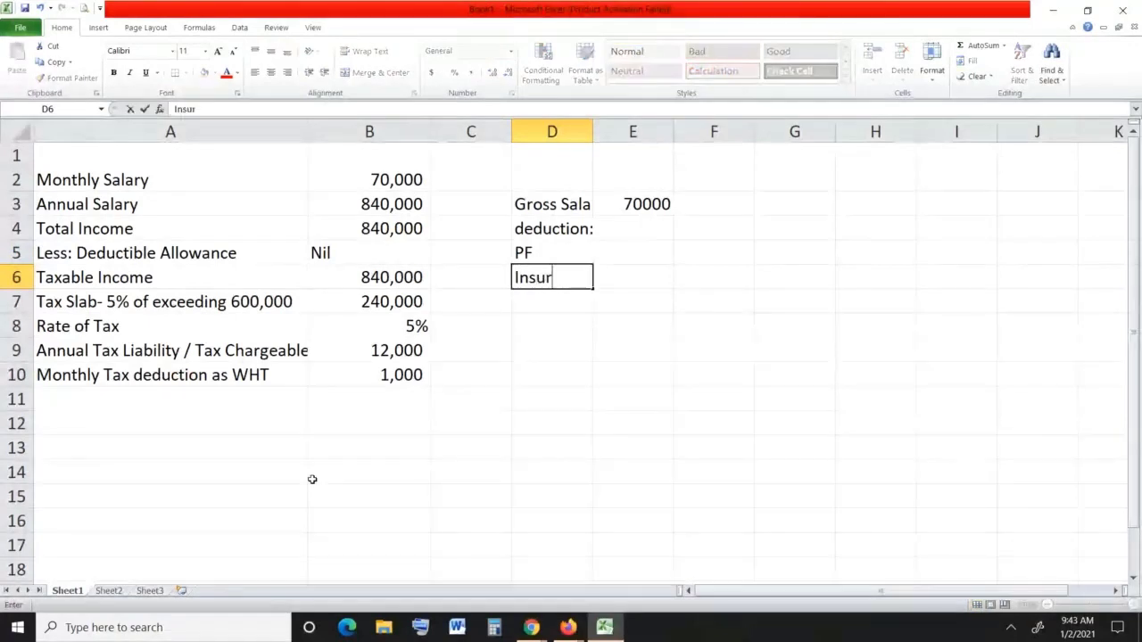
key("Return")
Enter the deduction amounts 3500 for PF in E5 and 800 for Insurance in E6.
key("Up")
key("Up")
key("Right")
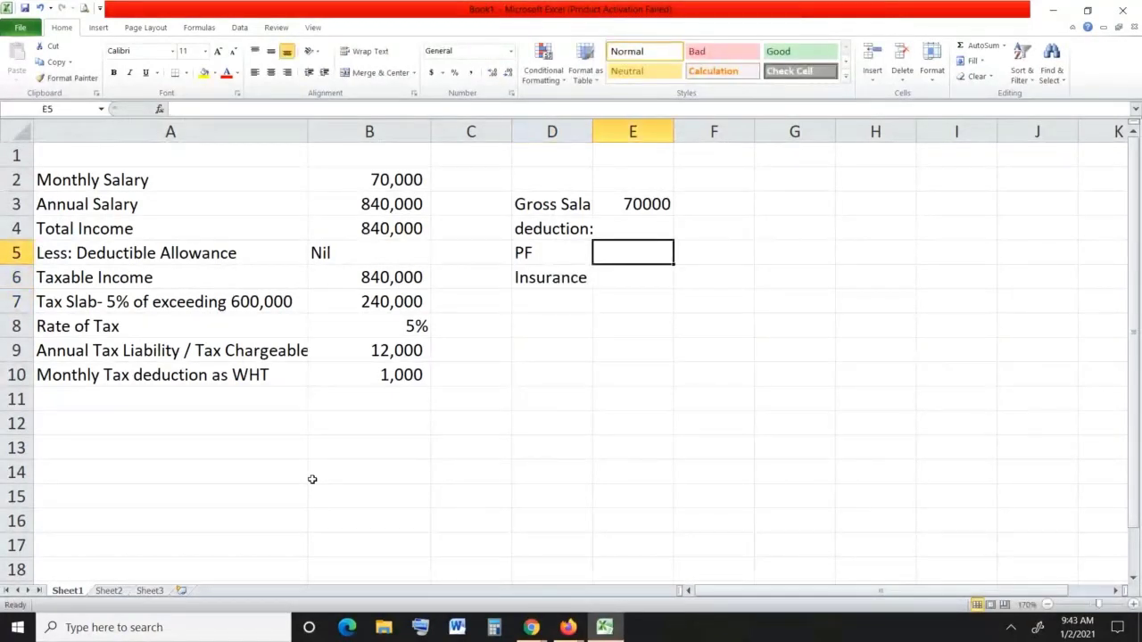
type("3500")
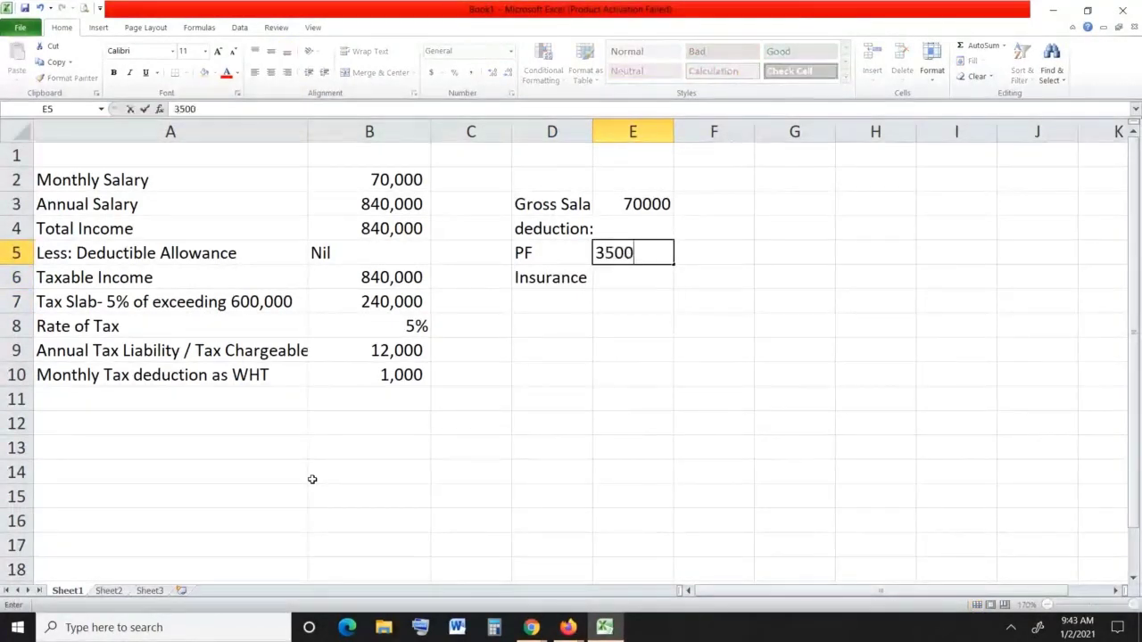
key("Return")
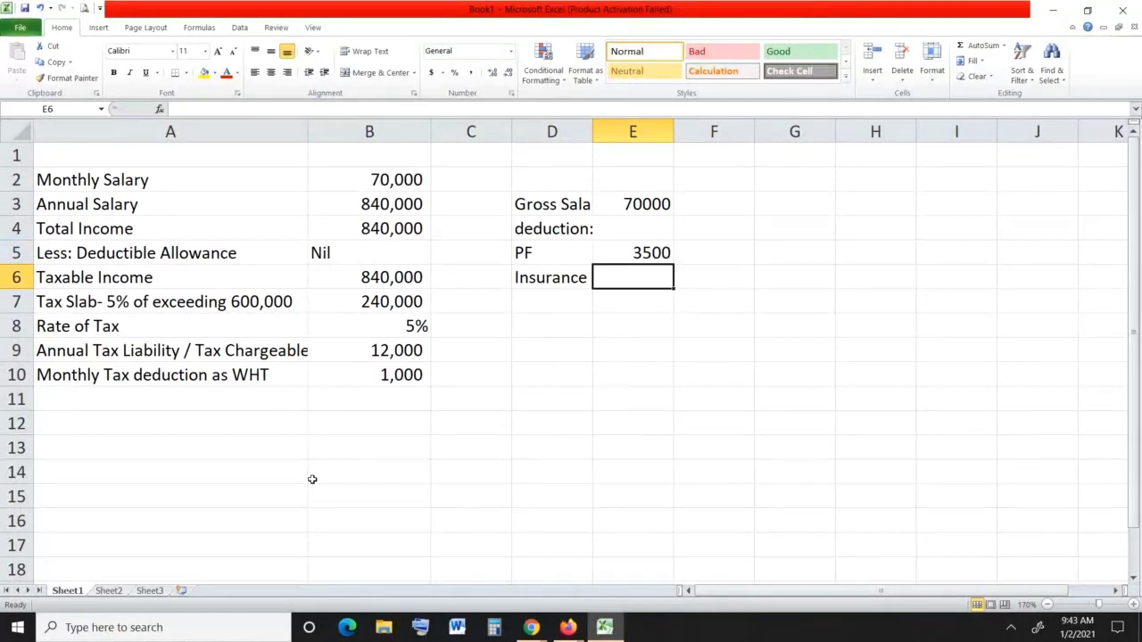
type("5")
key("BackSpace")
type("800")
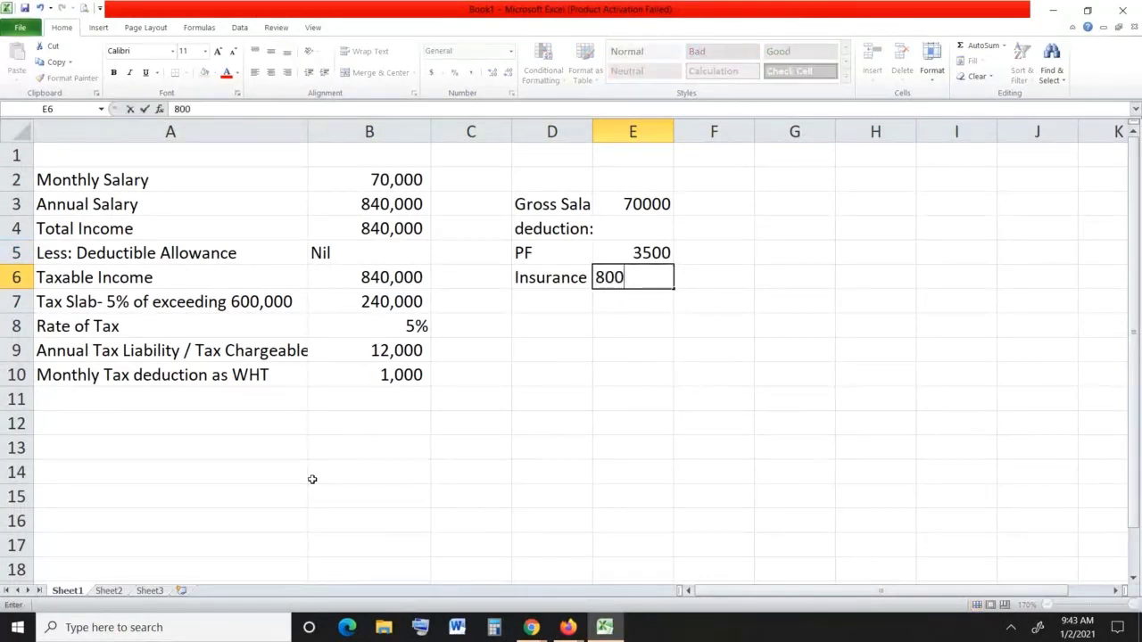
key("Return")
Add the deduction item Tax in D7 with the amount 1000 in E7.
key("Left")
type("Tax")
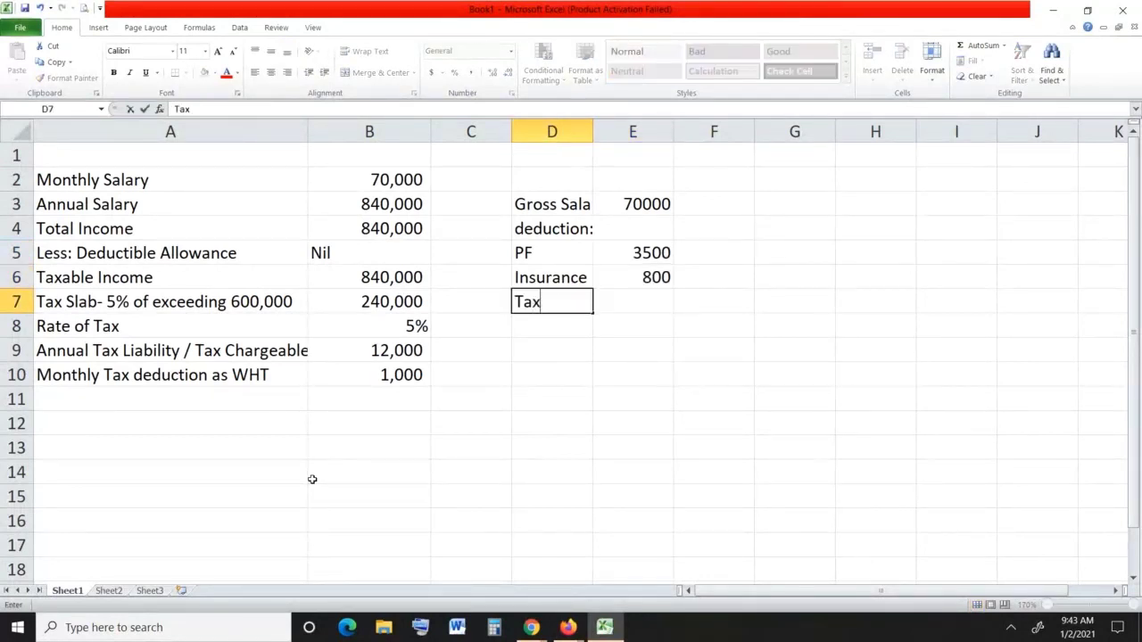
key("Right")
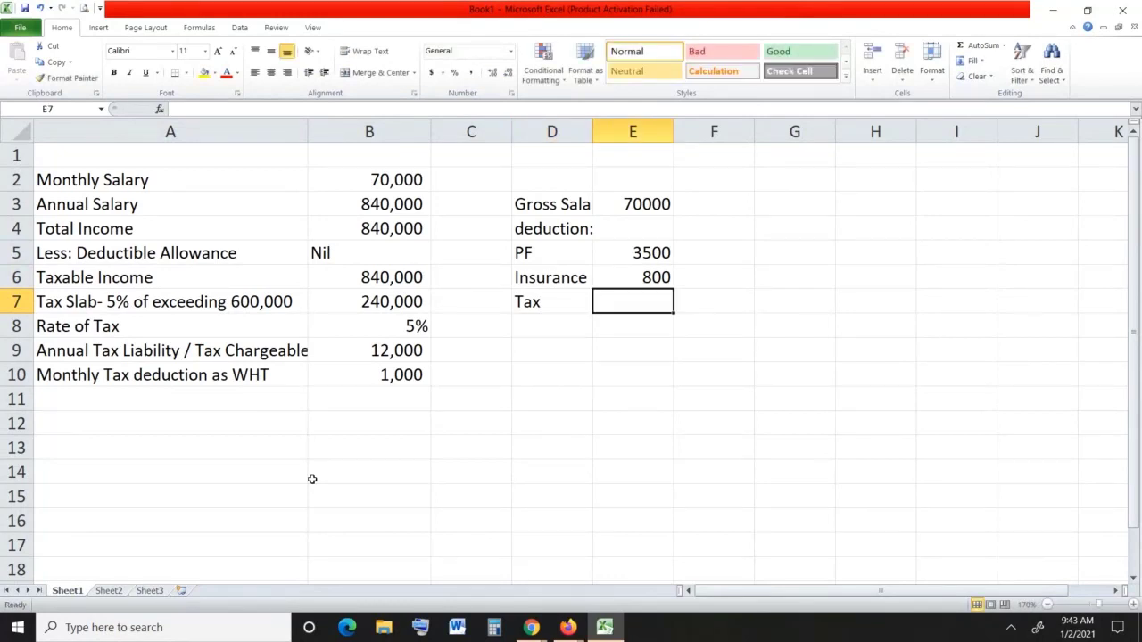
type("1000")
key("Return")
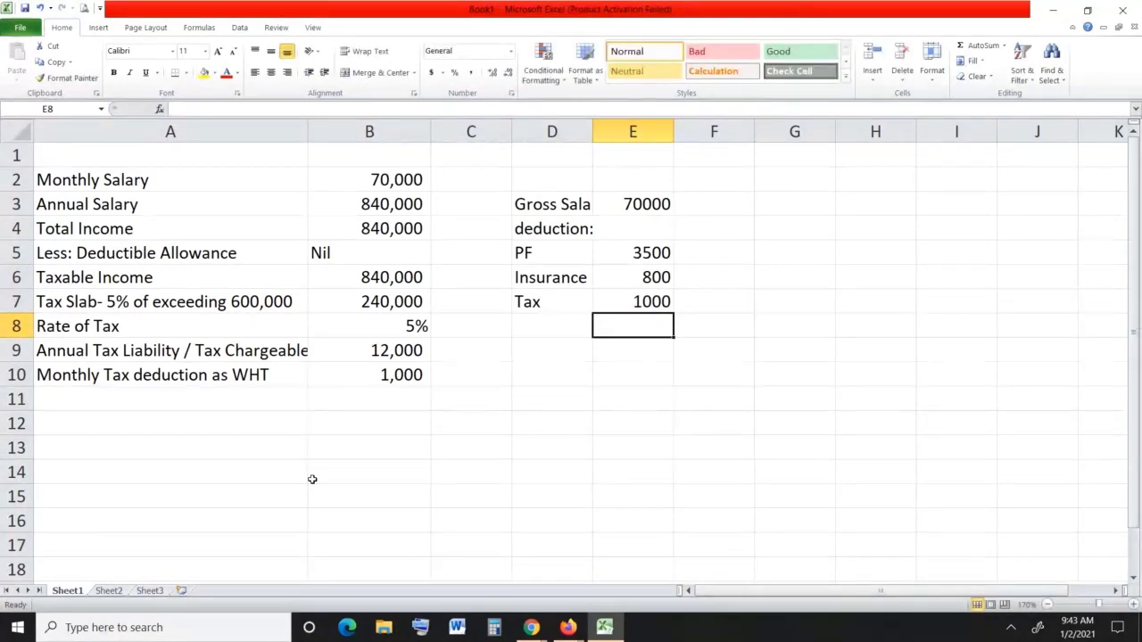
Label D8 as the total deductions and sum the three deduction amounts E5:E7 in E8.
key("Left")
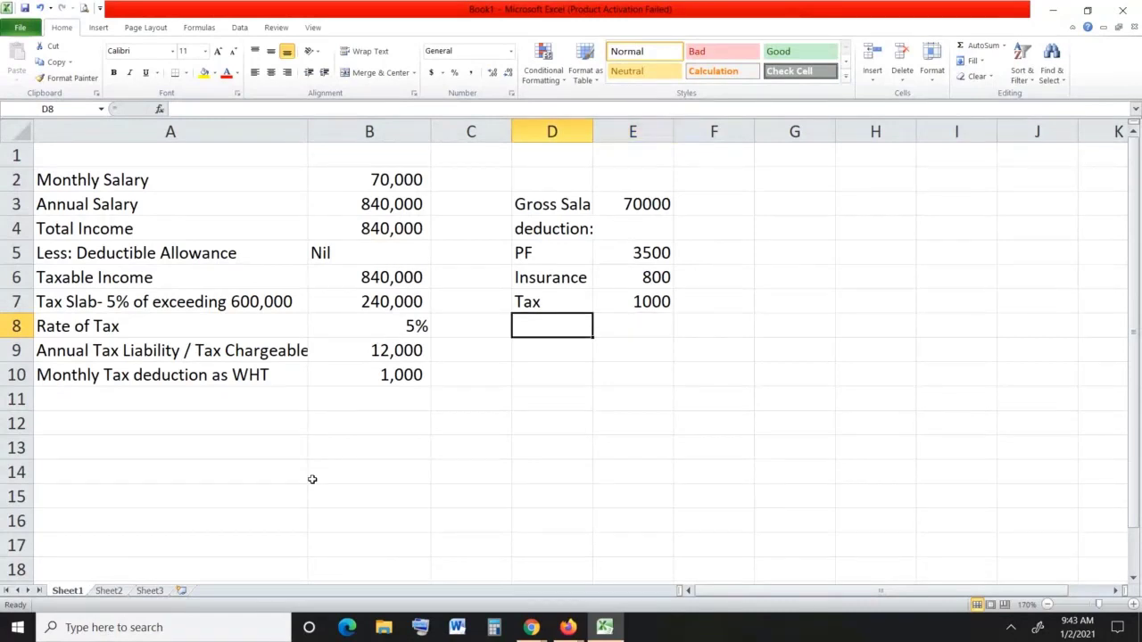
type("total dedu")
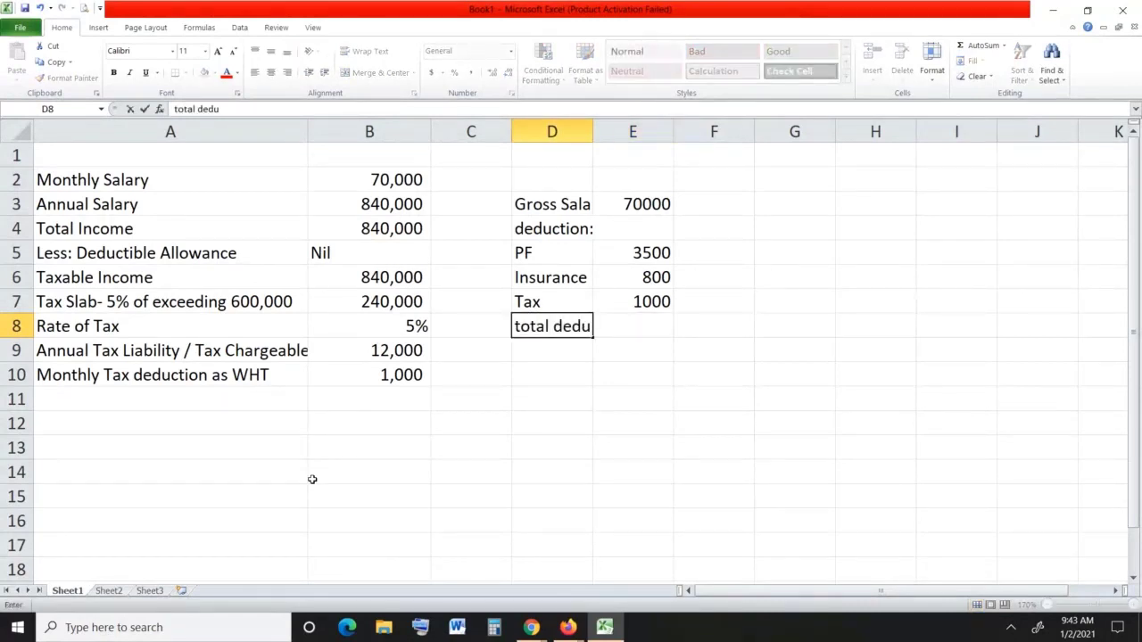
key("Right")
type("=sum(")
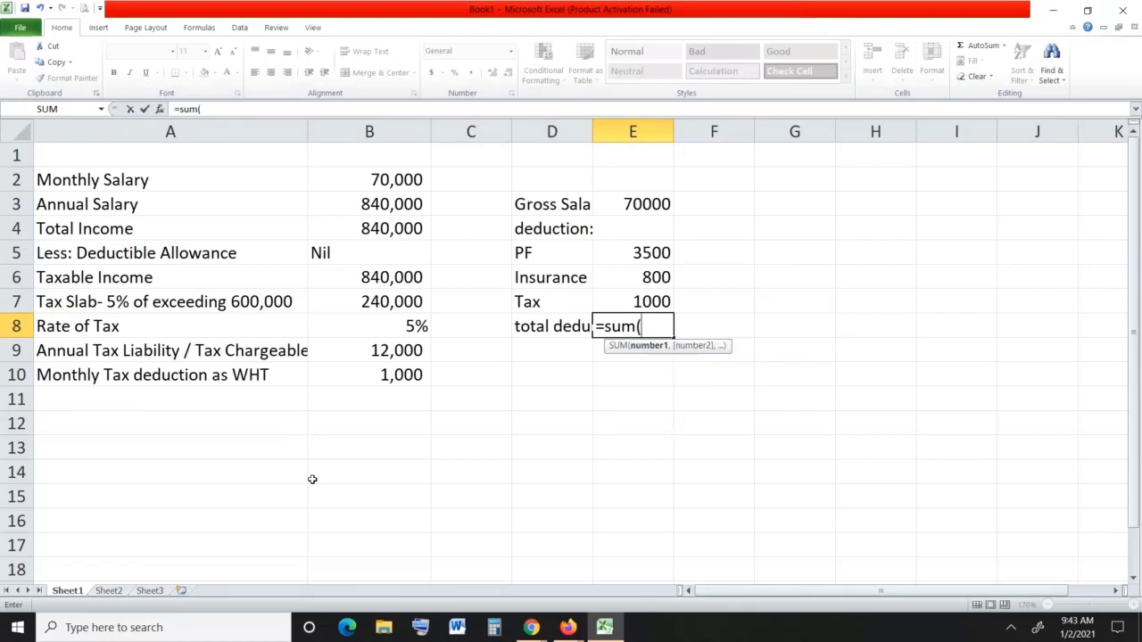
key("Up")
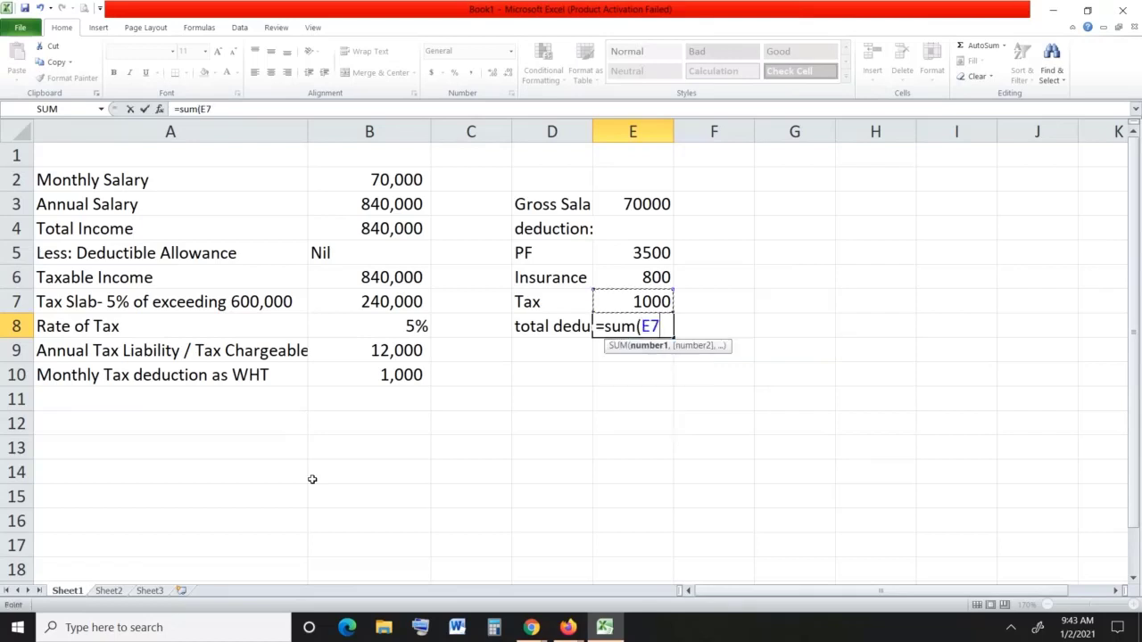
key("shift+Up")
key("shift+Up")
type(")")
key("Return")
Add the label Net in D9 and calculate it in E9 with the formula =E3-E8.
key("Left")
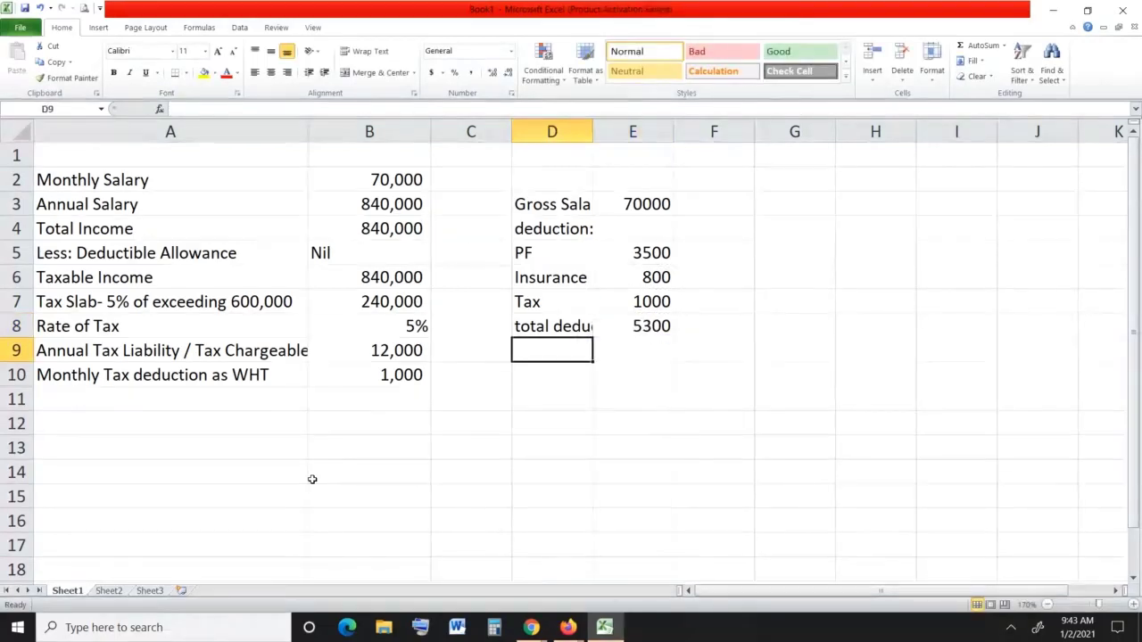
type("Net")
key("Right")
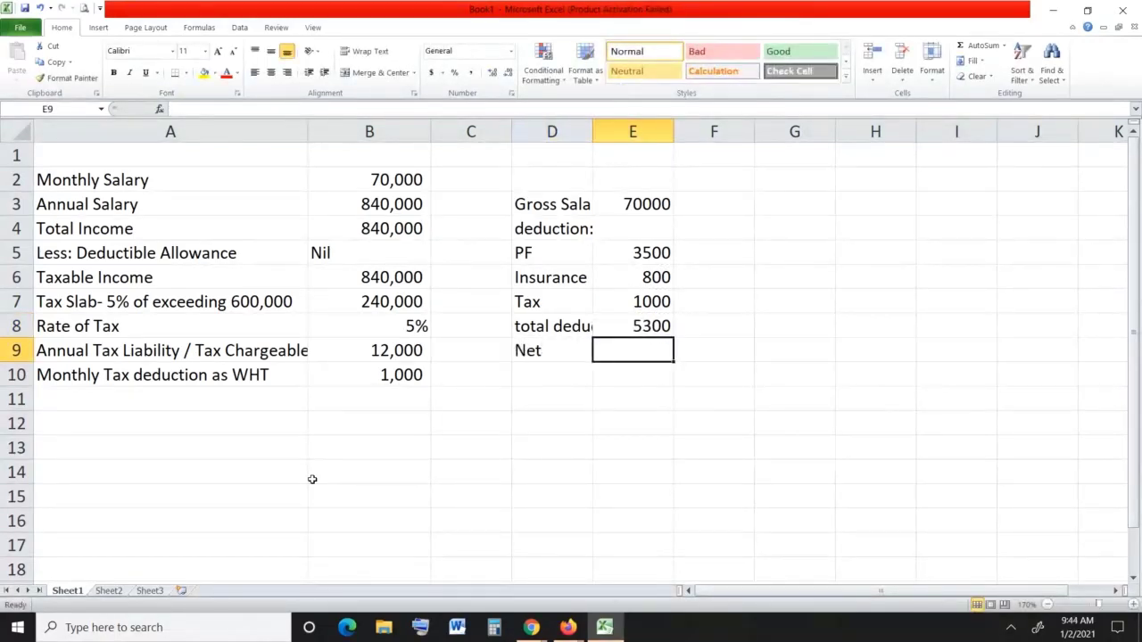
type("=")
key("Up")
key("Up")
key("Up")
key("Up")
key("Up")
key("Up")
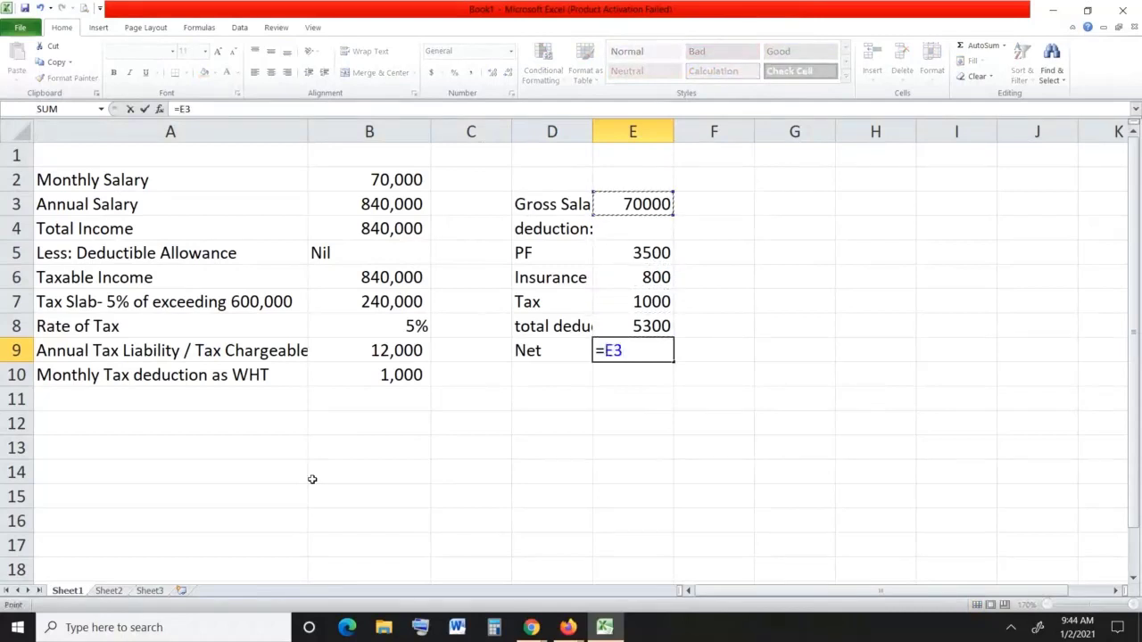
type("-")
key("Up")
key("Return")
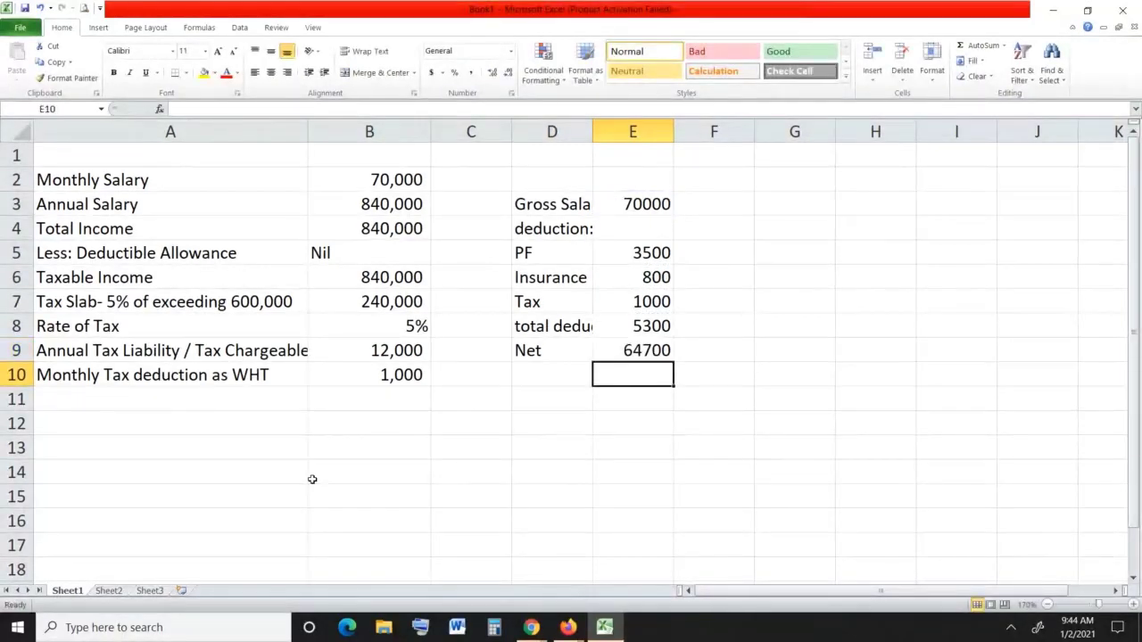
Add the note "WHT as salary" in F7 beside the Tax deduction amount.
key("Up")
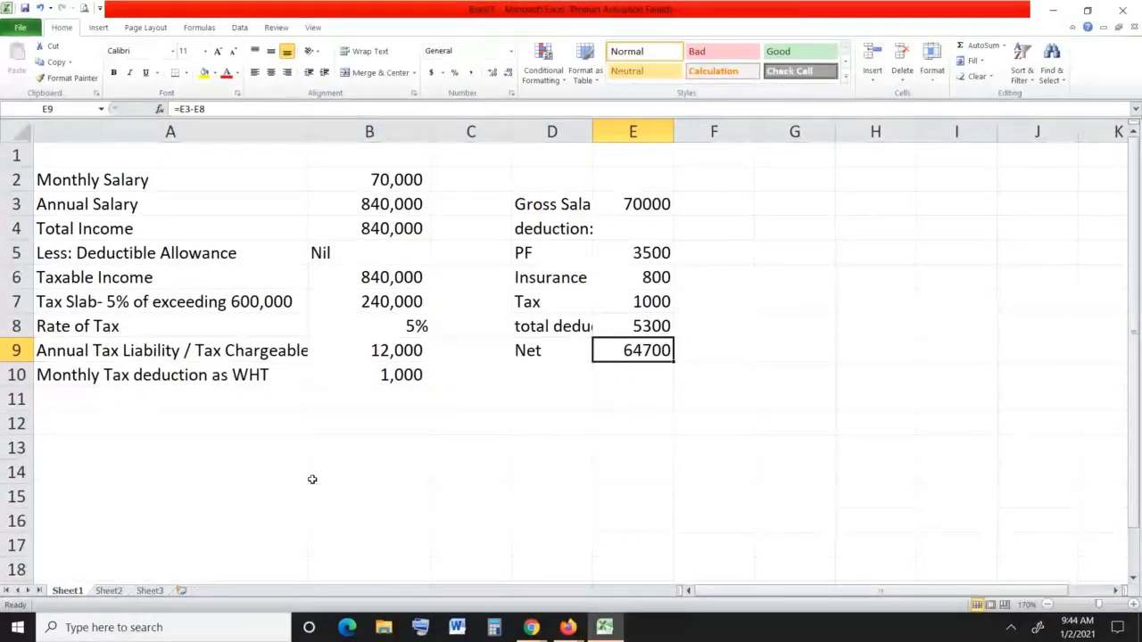
key("Up")
key("Up")
key("Right")
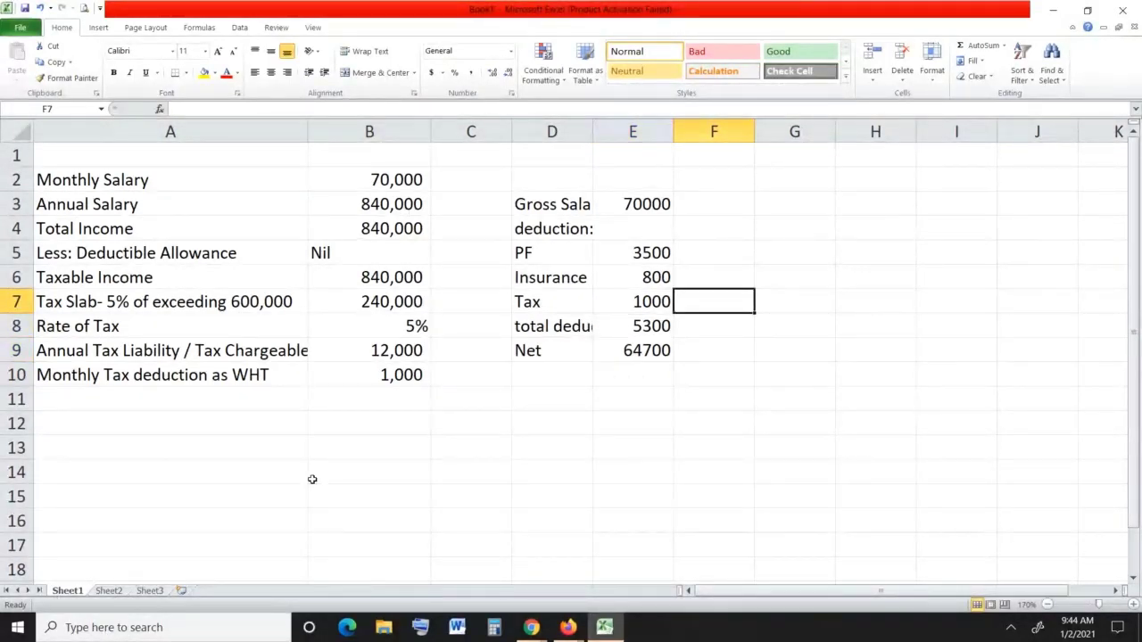
type("WHT")
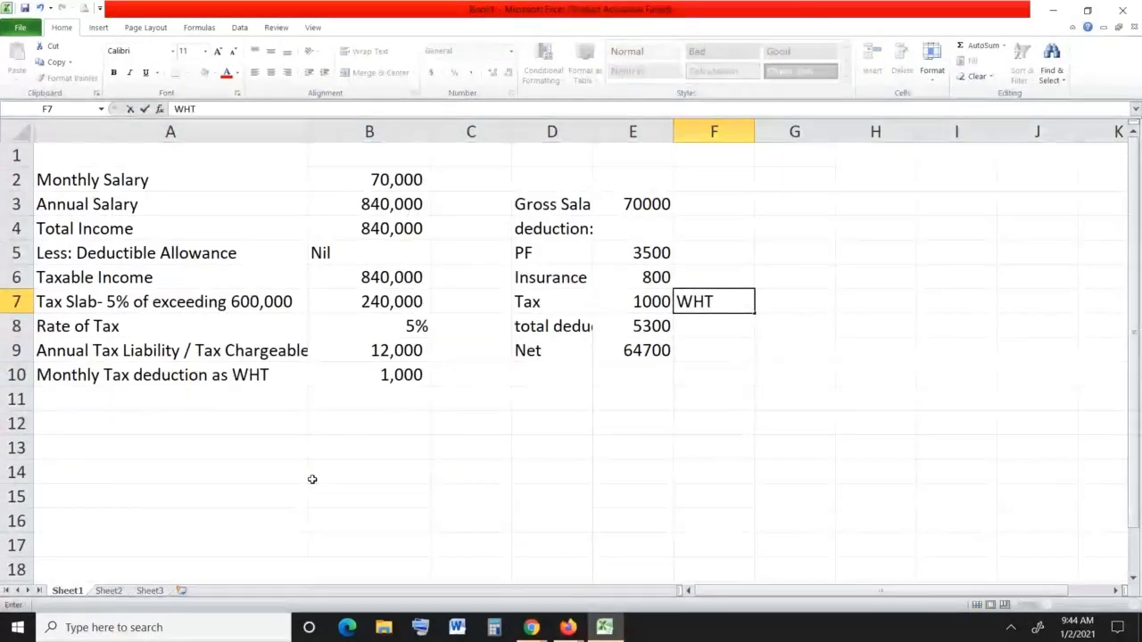
type(" as saal")
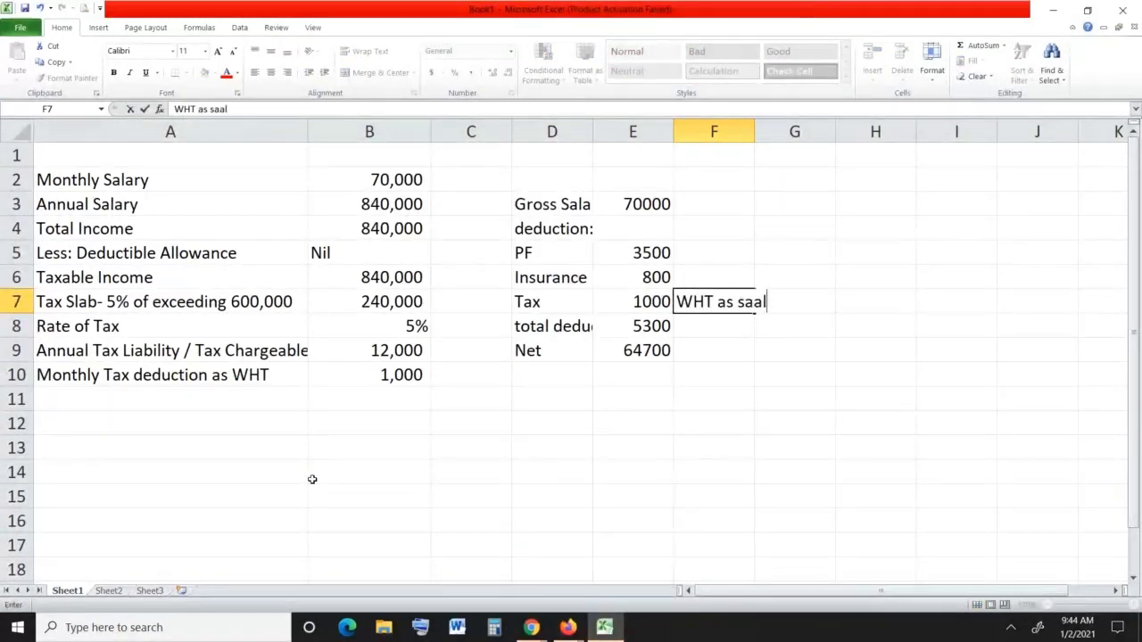
key("BackSpace")
key("BackSpace")
type("la")
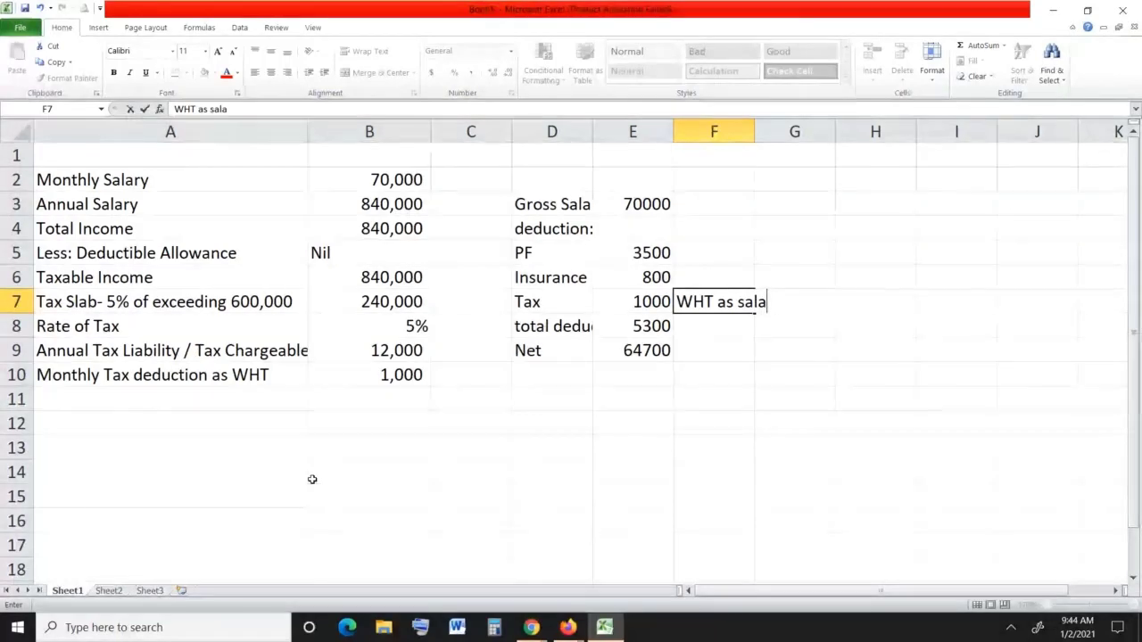
type("ry")
key("Return")
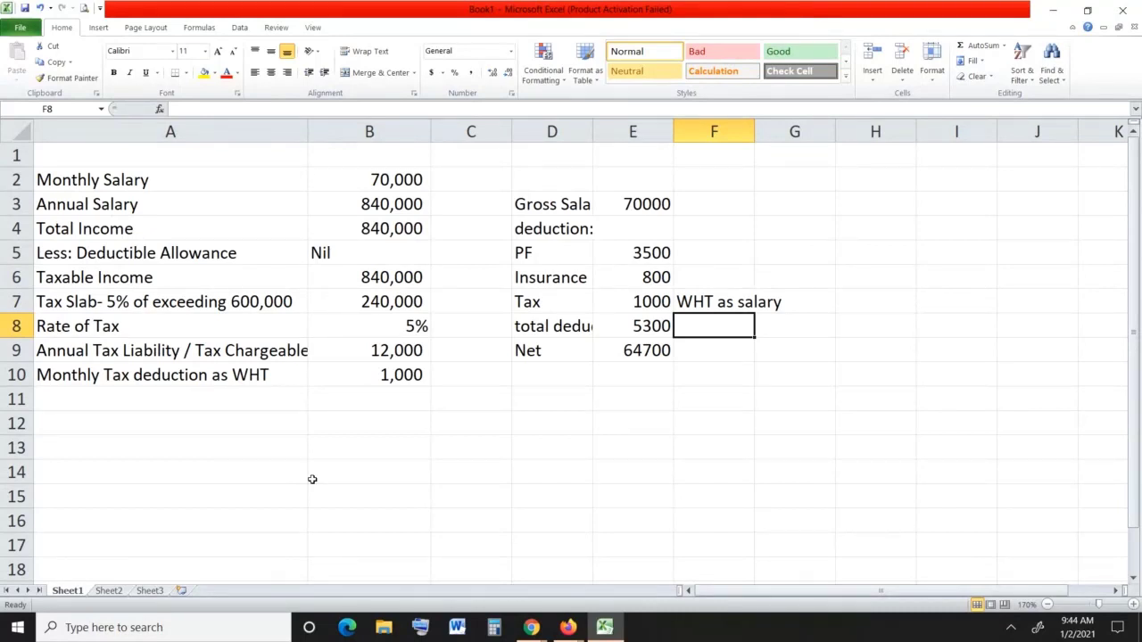
Enter the heading "Case A:" in A1 above the tax table and make it bold and underlined.
key("Up")
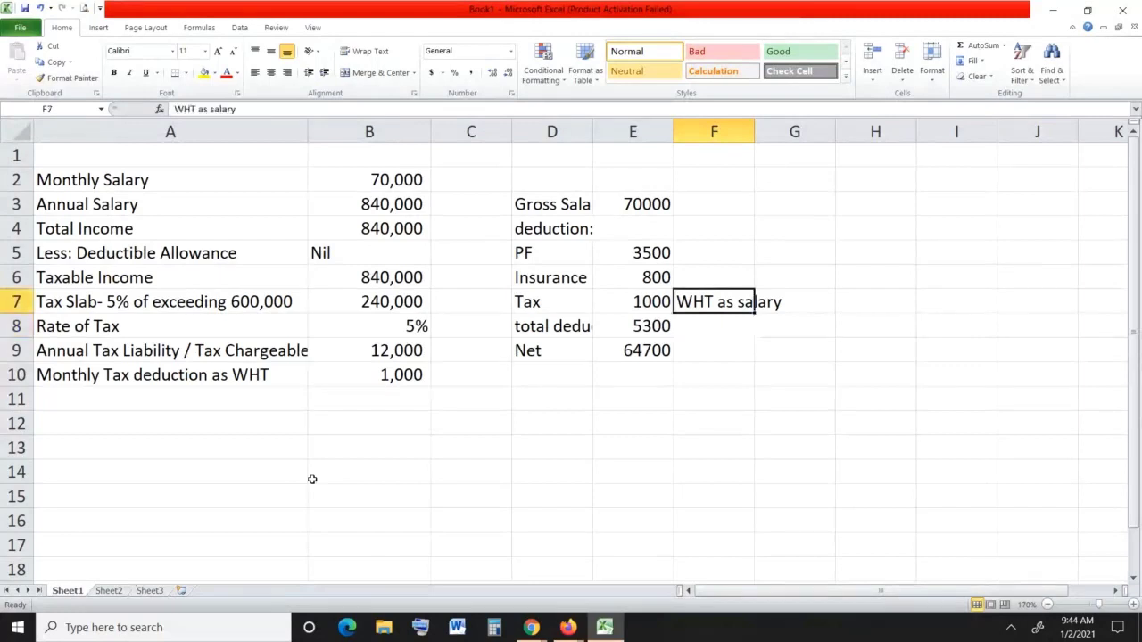
key("ctrl+Up")
key("Left")
key("ctrl+Left")
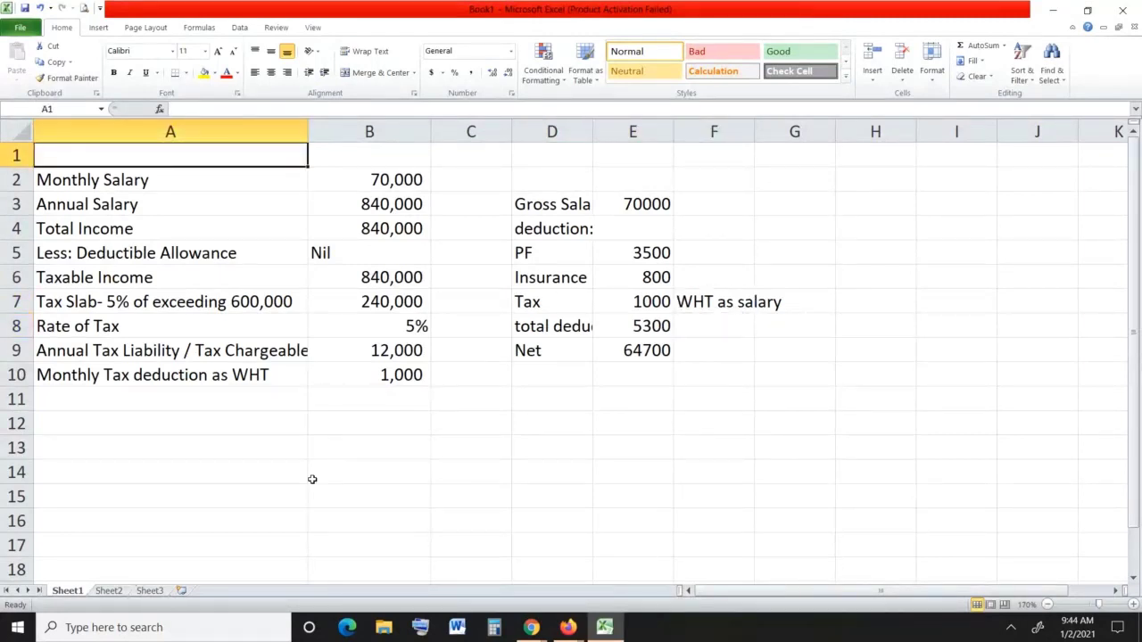
type("Case A:")
key("Return")
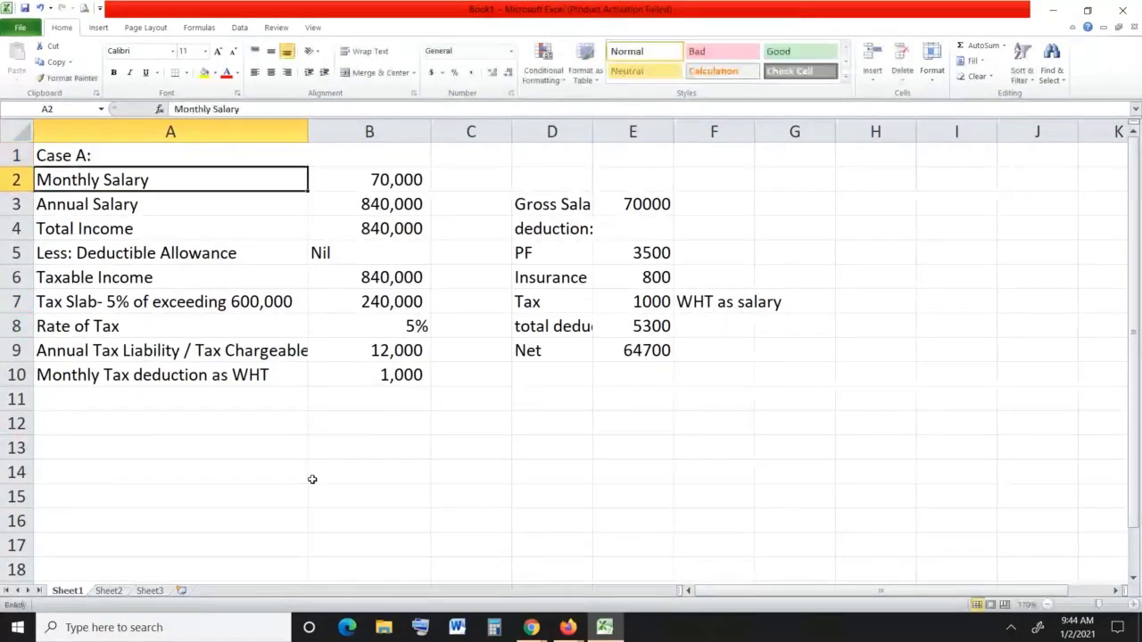
key("Up")
key("ctrl+b")
key("ctrl+u")
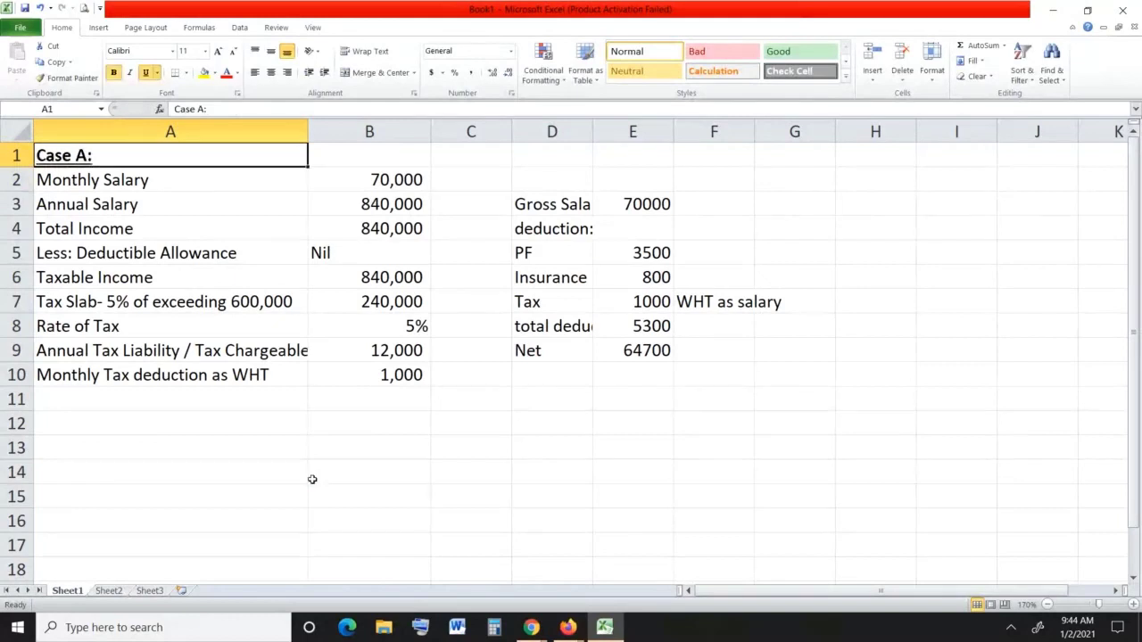
Copy the whole Case A tax table A1:B10 and paste it starting at A13.
key("Down")
key("shift+Down")
key("shift+Down")
key("shift+Down")
key("shift+Down")
key("shift+Down")
key("shift+Down")
key("shift+Down")
key("shift+Down")
key("shift+Down")
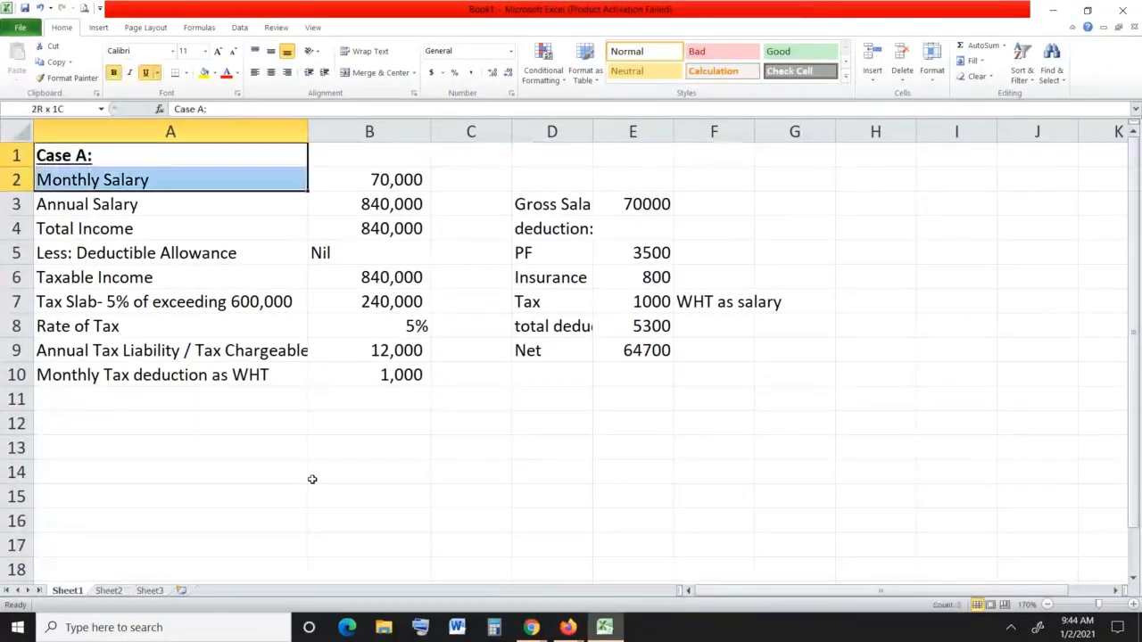
key("shift+Right")
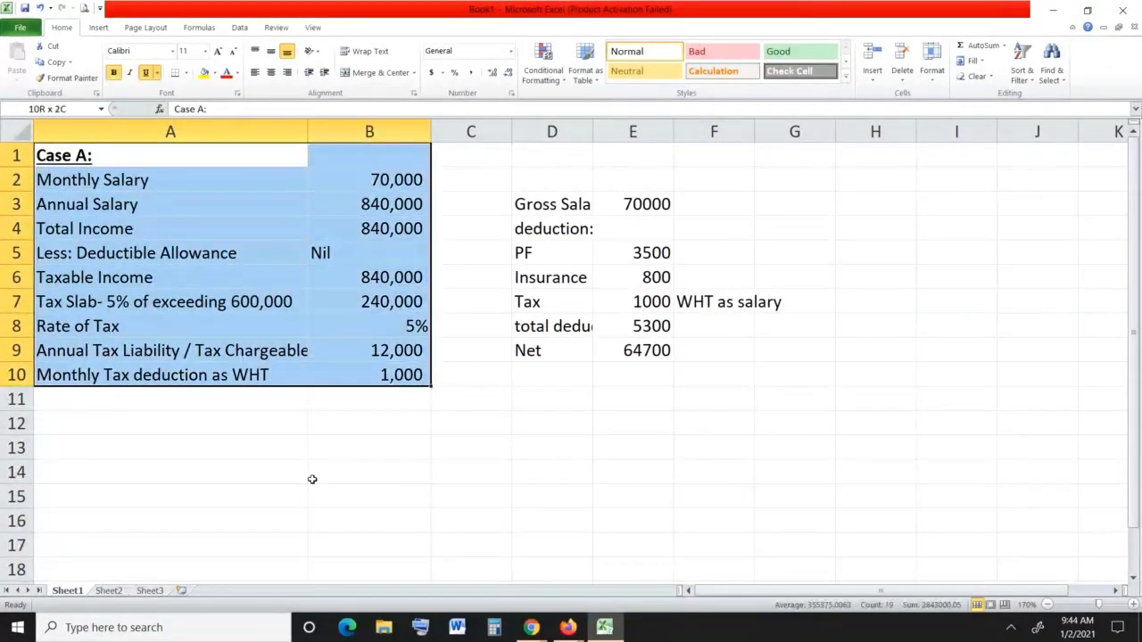
key("ctrl+c")
key("Down")
key("Down")
key("Down")
key("Down")
key("Down")
key("Down")
key("Down")
key("Down")
key("Down")
key("Down")
key("Down")
key("Down")
key("Down")
key("Down")
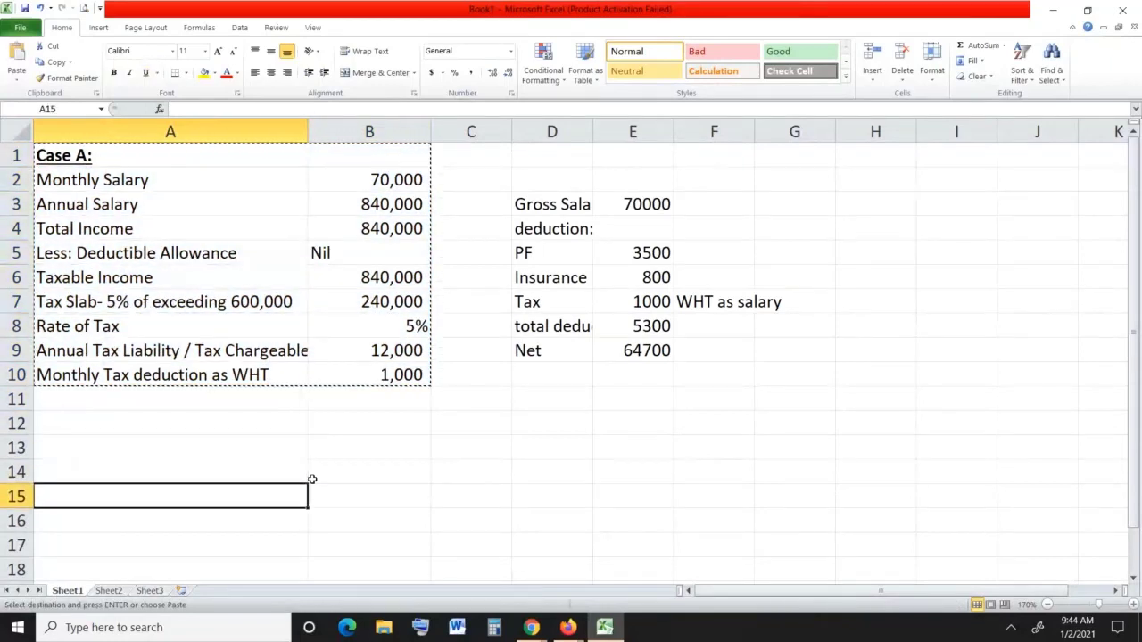
key("Up")
key("Up")
key("Return")
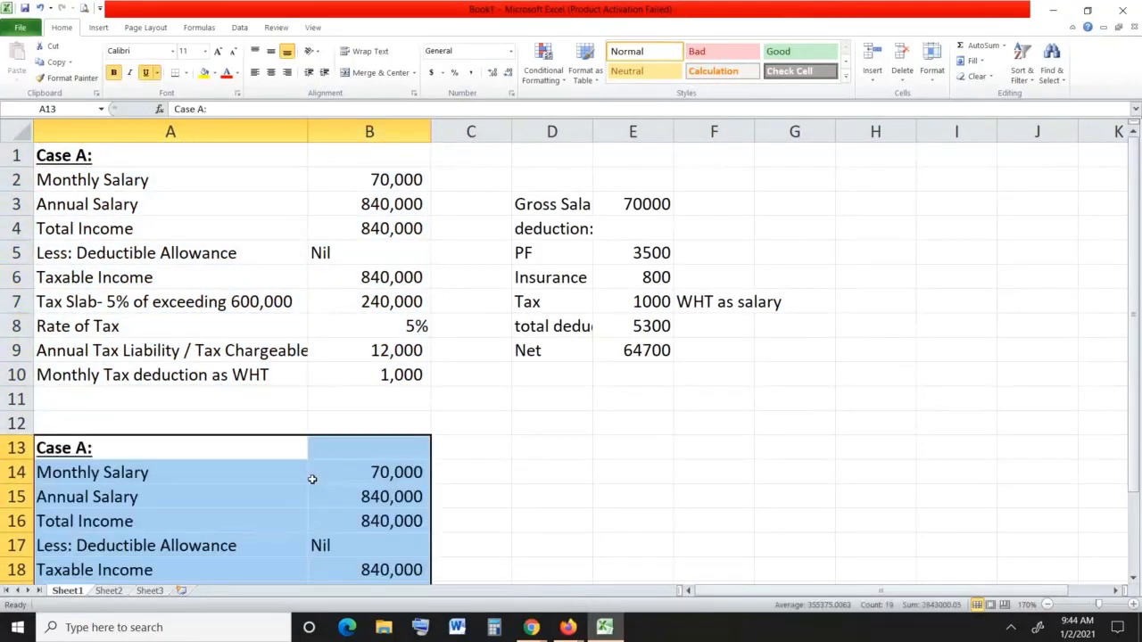
Change the heading of the copied table in A13 to "Case B:".
key("Down")
key("Down")
key("Down")
key("Down")
key("Down")
key("Down")
key("Down")
key("Down")
key("Down")
key("Down")
key("Down")
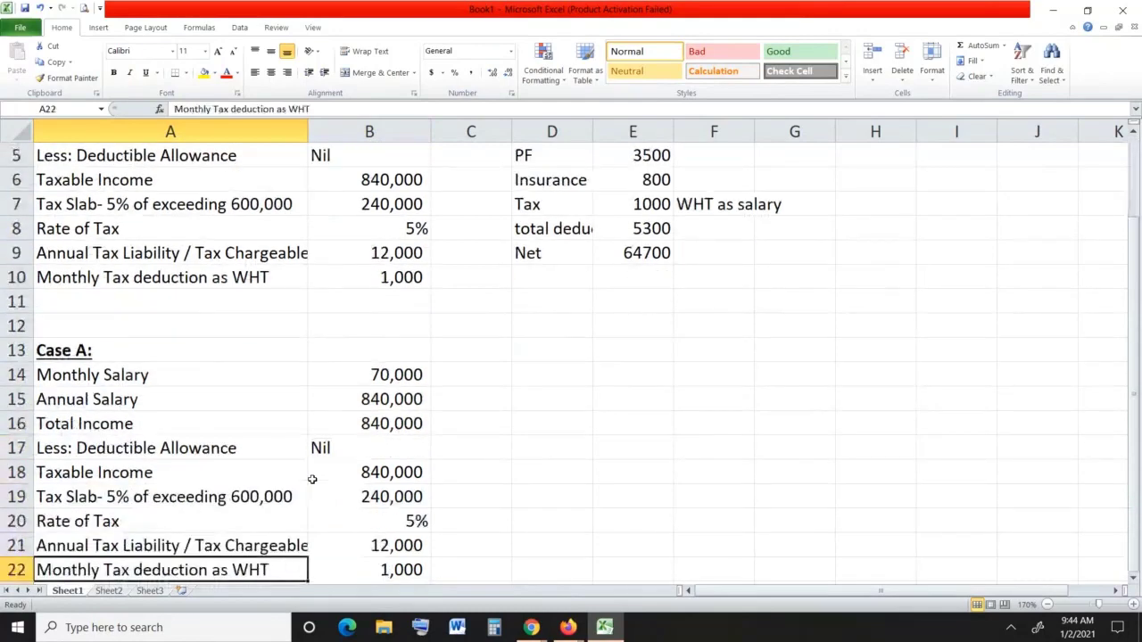
key("Up")
key("Up")
key("Up")
key("Up")
key("Up")
key("Up")
key("Up")
key("Up")
key("Up")
key("Up")
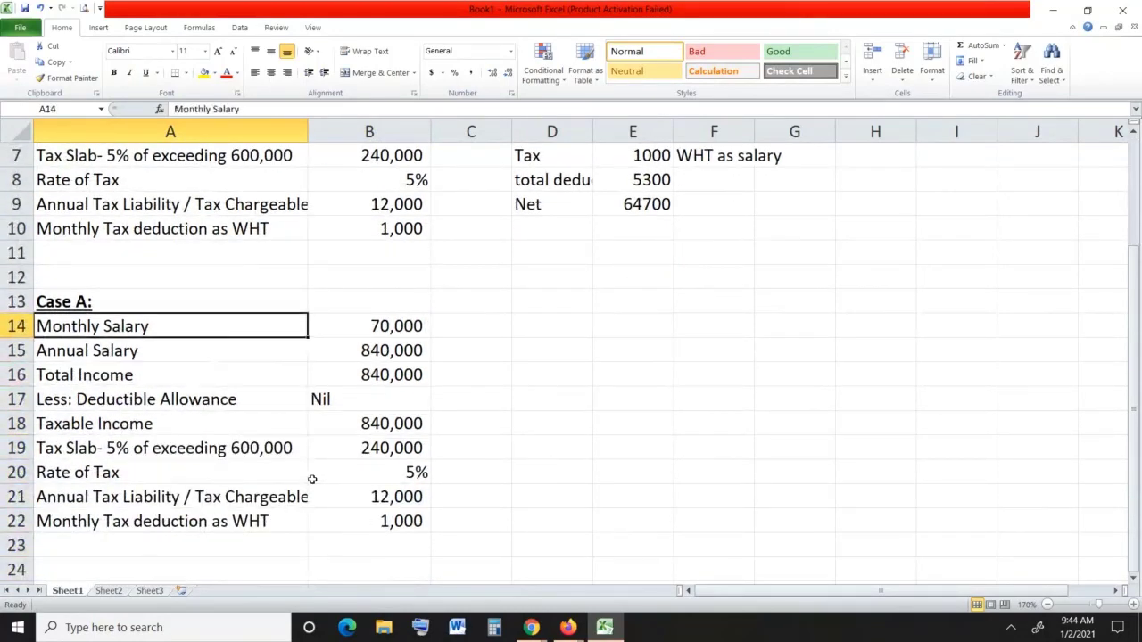
left_click(205, 105)
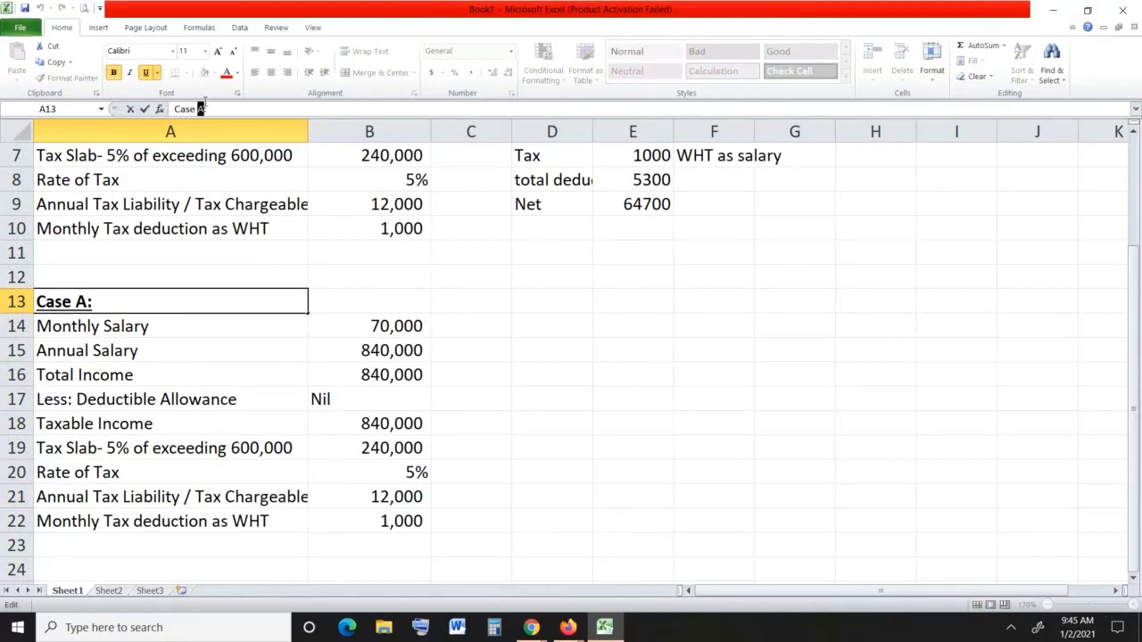
type("B")
key("Return")
Set the Case B monthly salary in B14 to 130000.
key("Right")
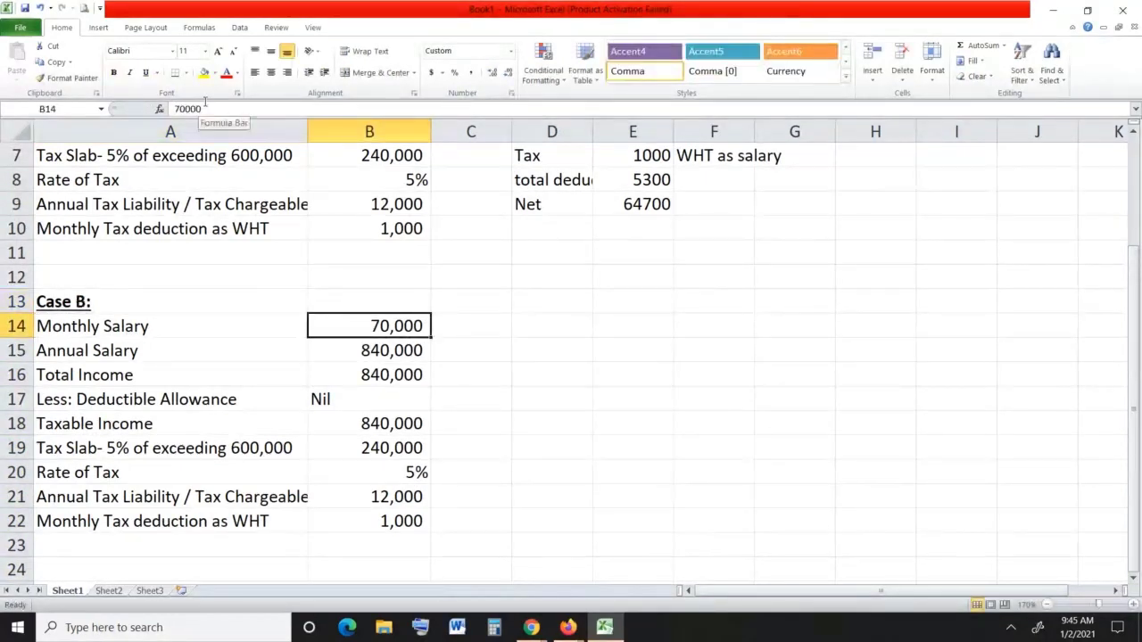
left_click(180, 108)
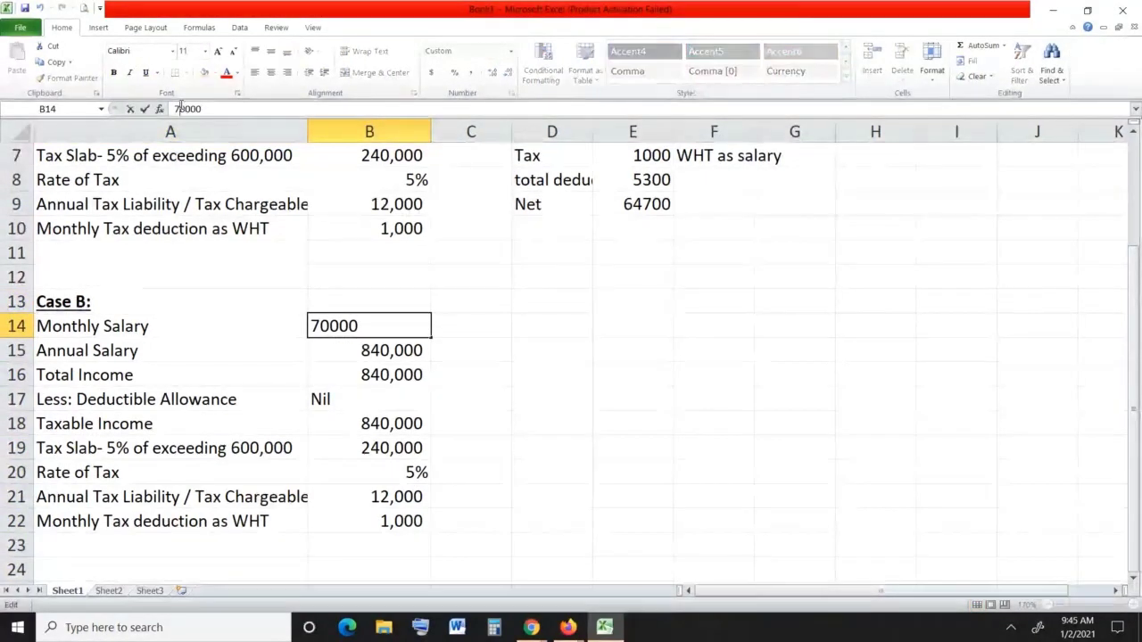
key("BackSpace")
type("13")
key("Return")
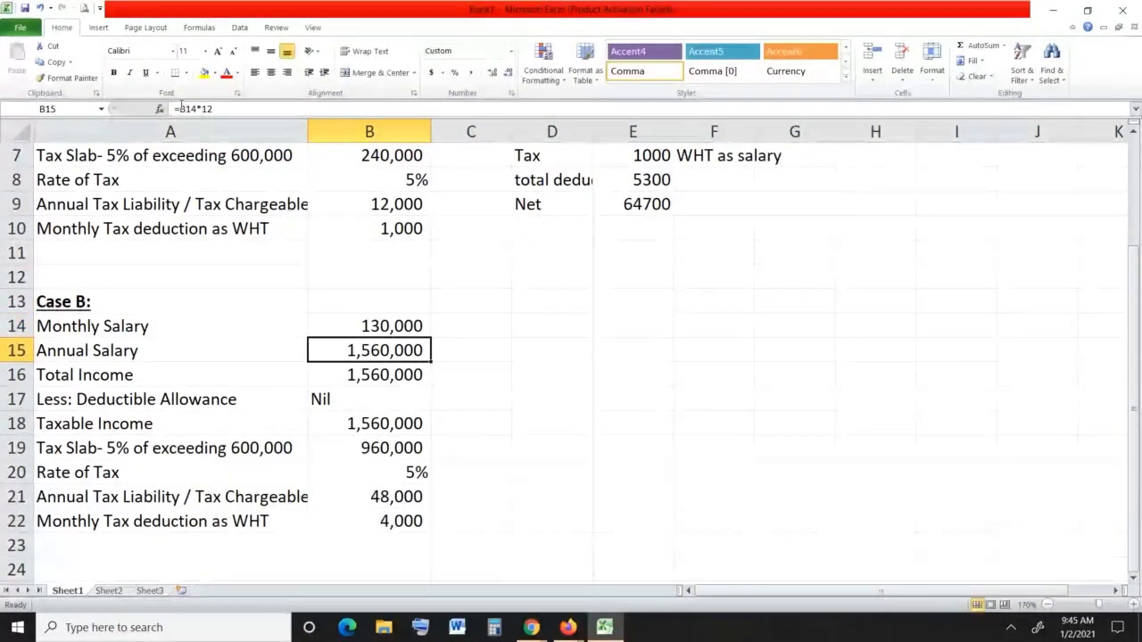
Review the Case B formulas for the annual tax liability and the tax slab amount.
key("Down")
key("Down")
key("Down")
key("Down")
key("Down")
key("Down")
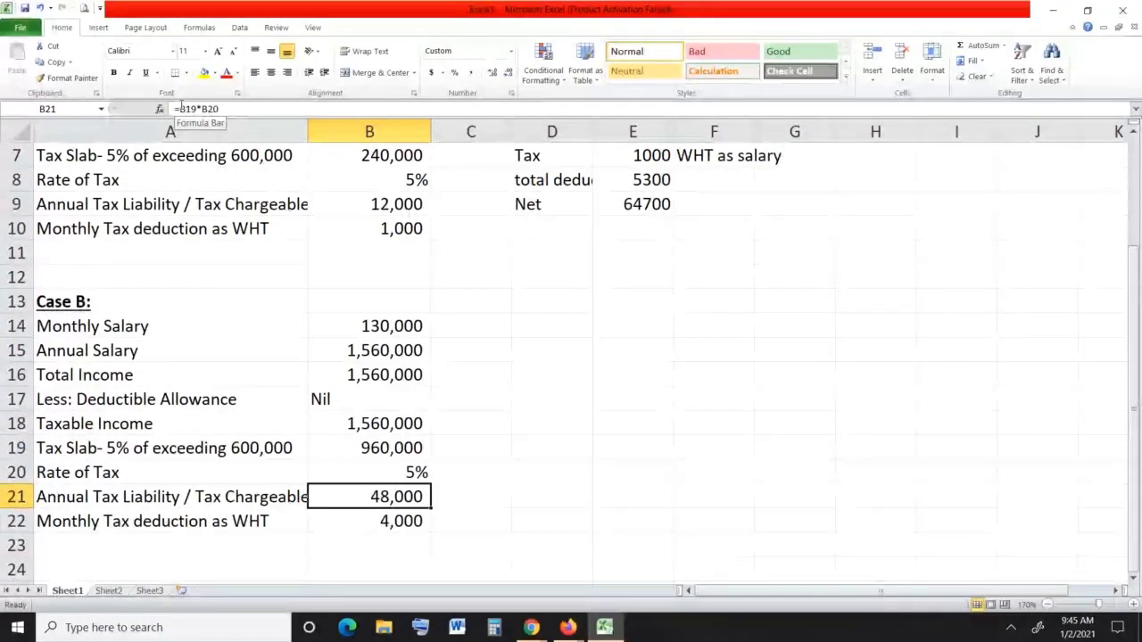
key("Up")
key("Up")
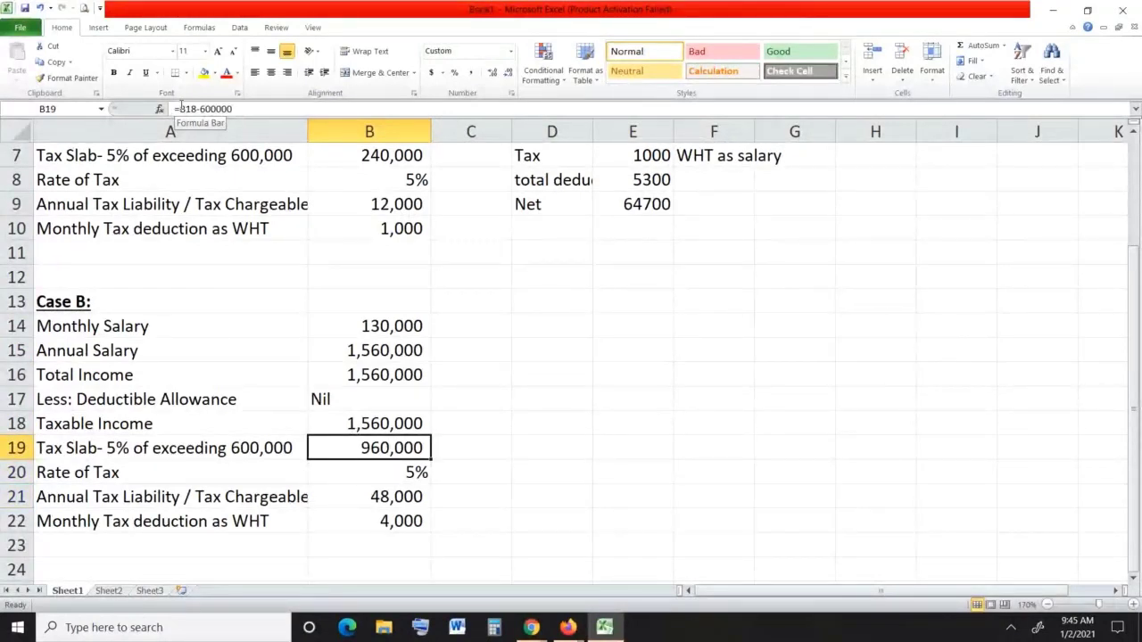
key("Up")
key("Down")
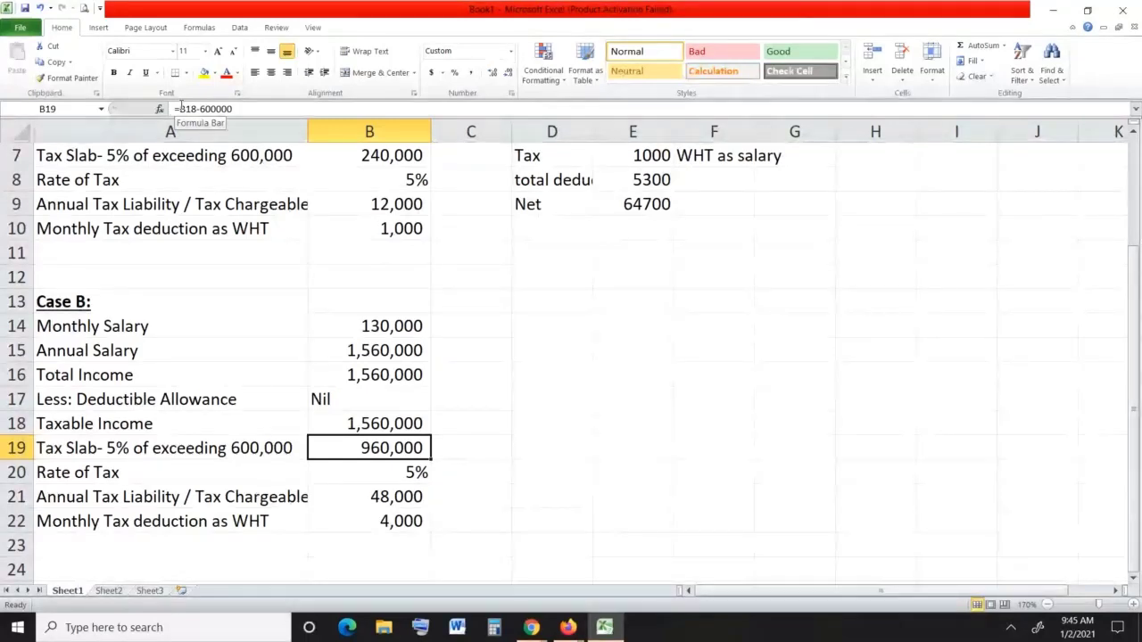
Insert an empty row above the Tax Slab line in the Case B table.
left_click(15, 448)
right_click(15, 448)
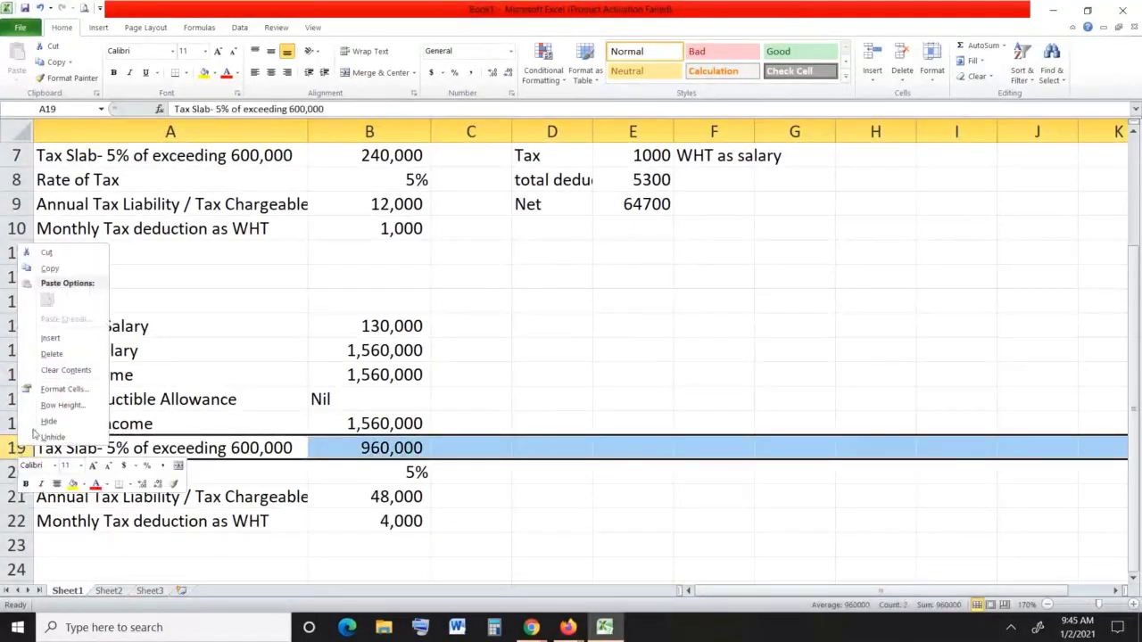
left_click(51, 338)
Clear the Case B tax rate in B21.
key("Down")
key("Right")
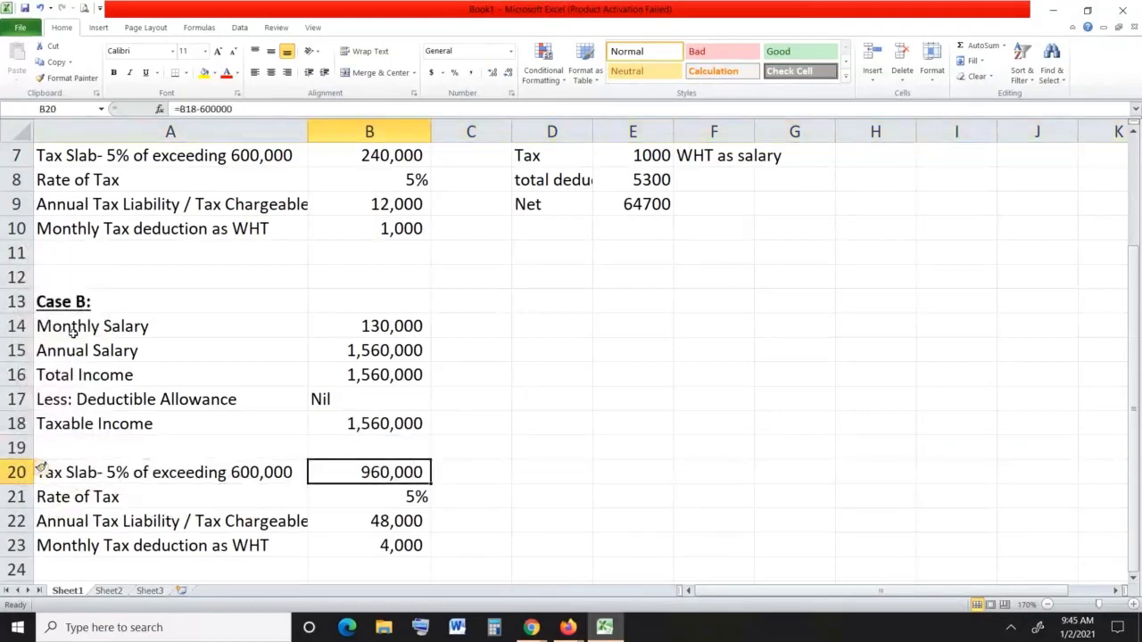
key("Down")
key("Down")
key("Up")
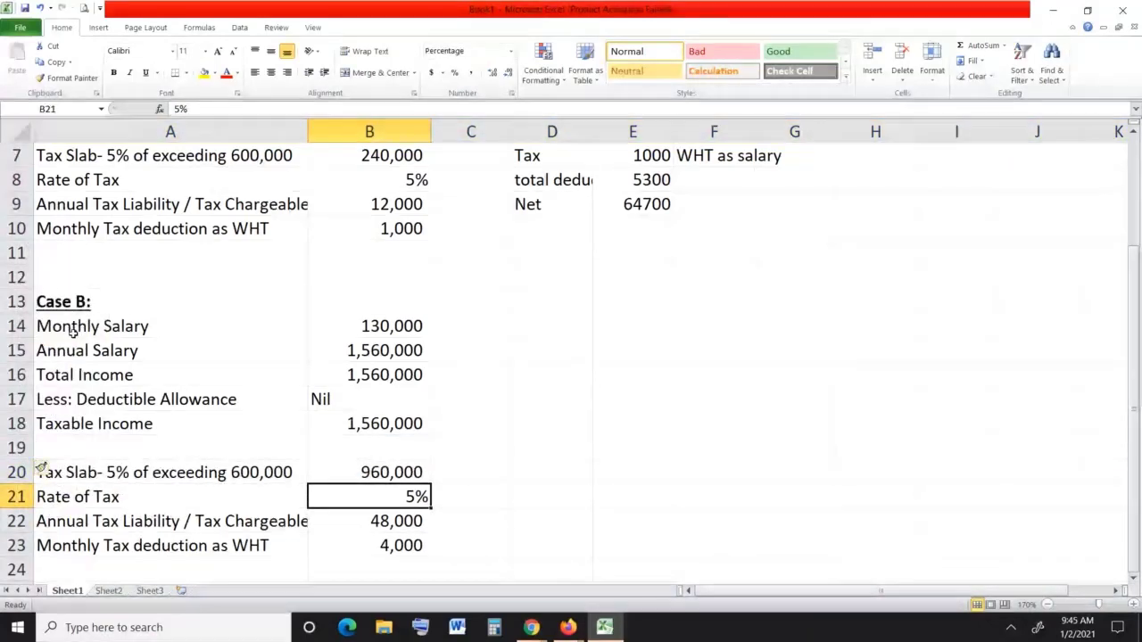
key("Delete")
key("Down")
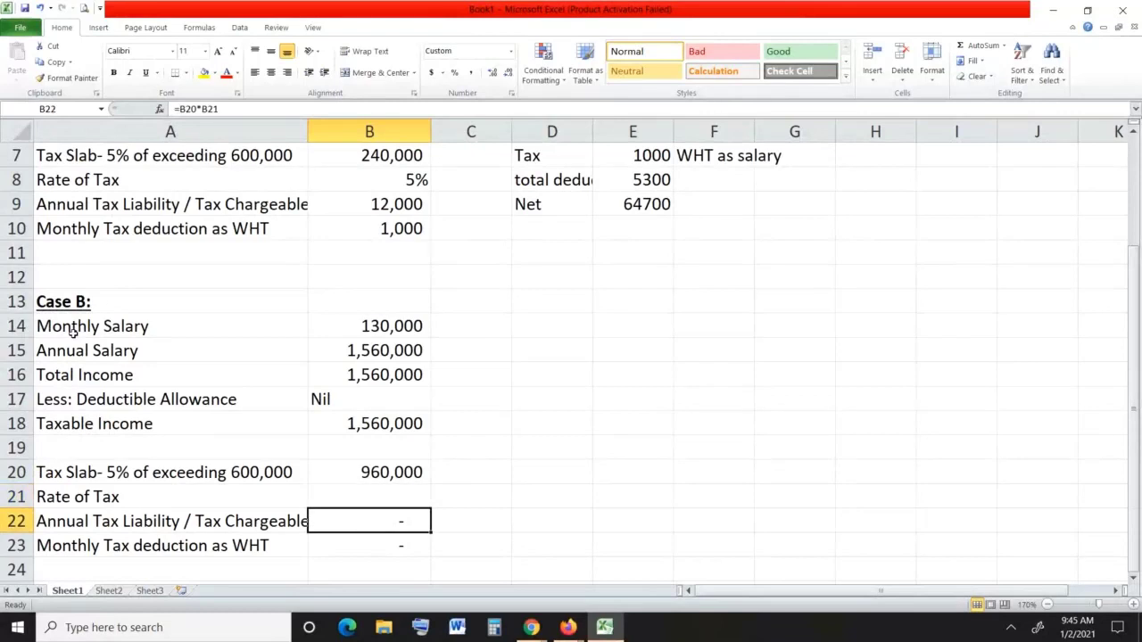
Switch to the withholding tax PDF in Firefox and examine the salary slab for taxable income between Rs. 1,200,000 and Rs. 1,800,000.
key("Up")
key("Up")
key("Left")
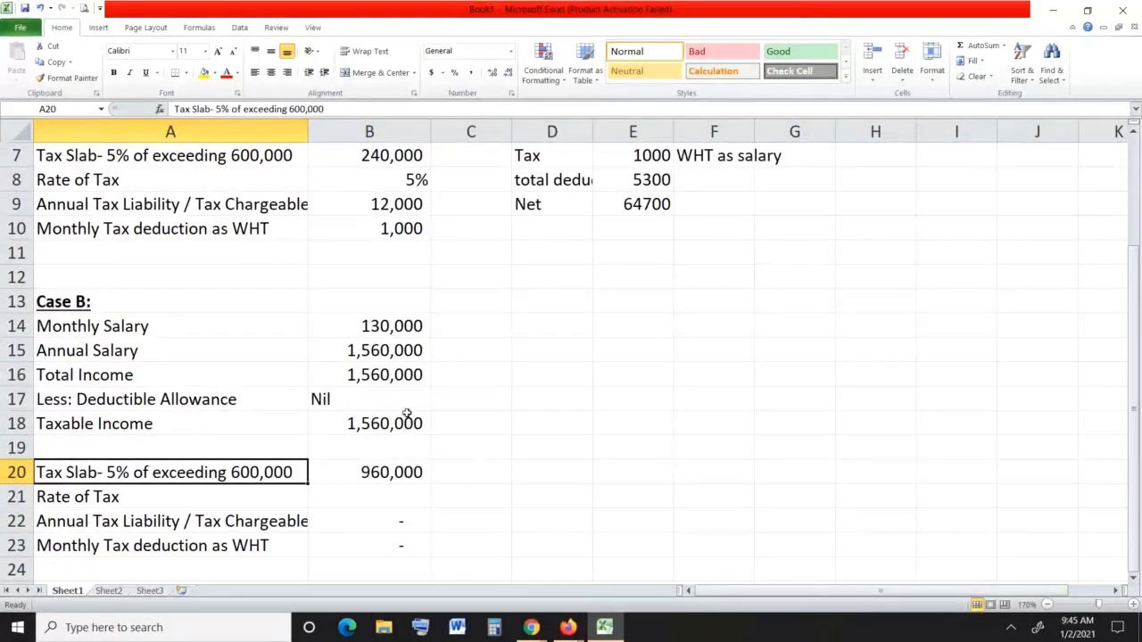
left_click(215, 420)
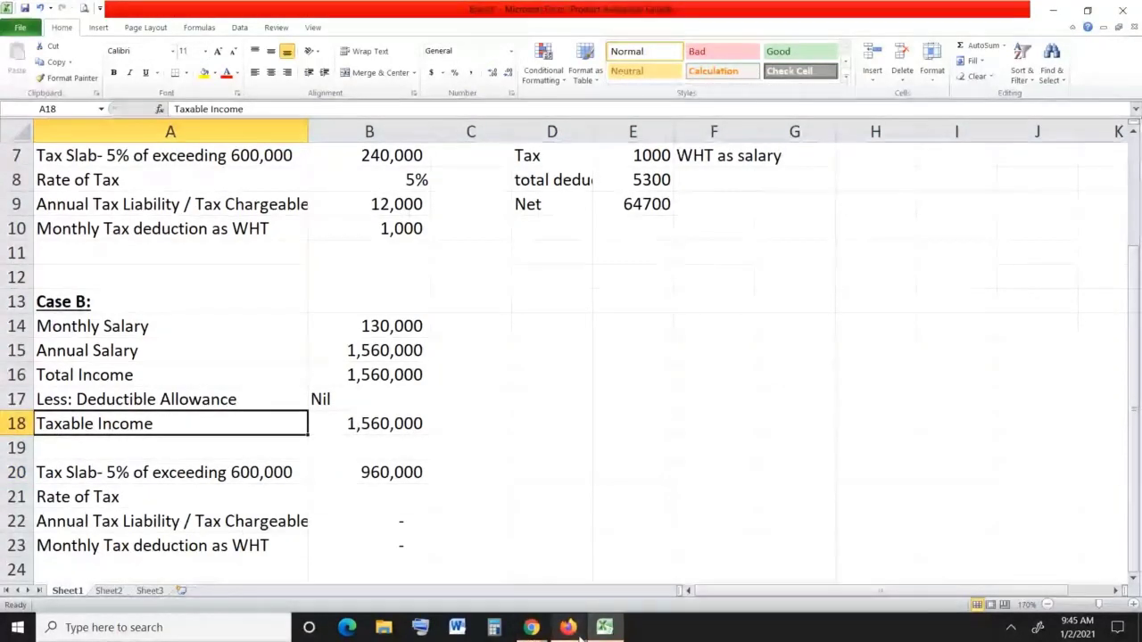
mouse_move(579, 630)
left_click(532, 591)
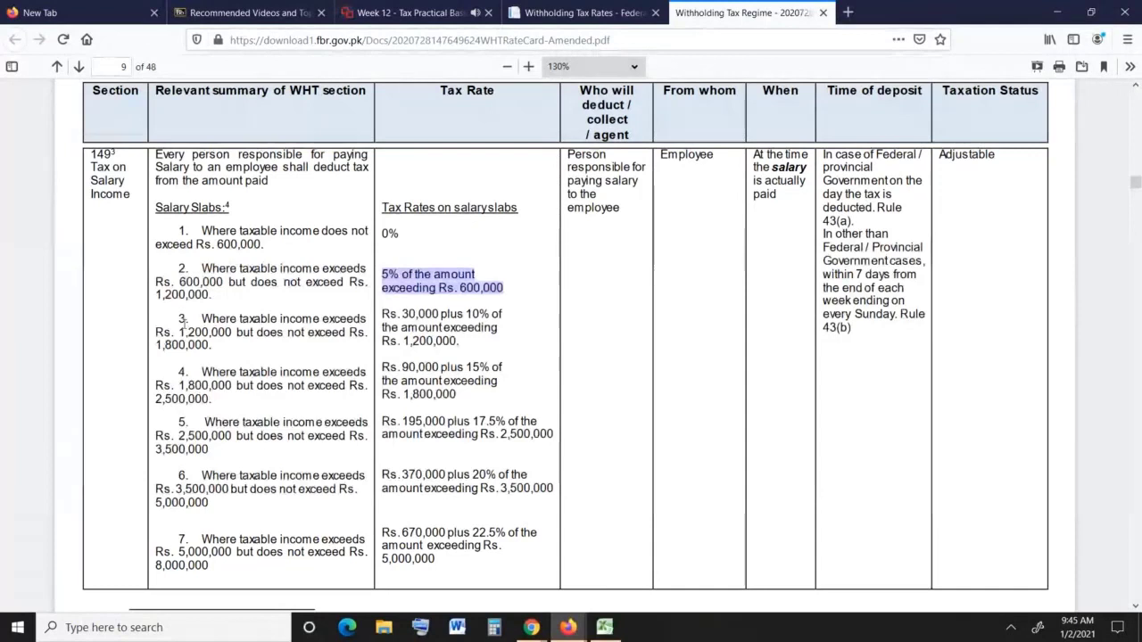
left_click_drag(183, 326, 218, 354)
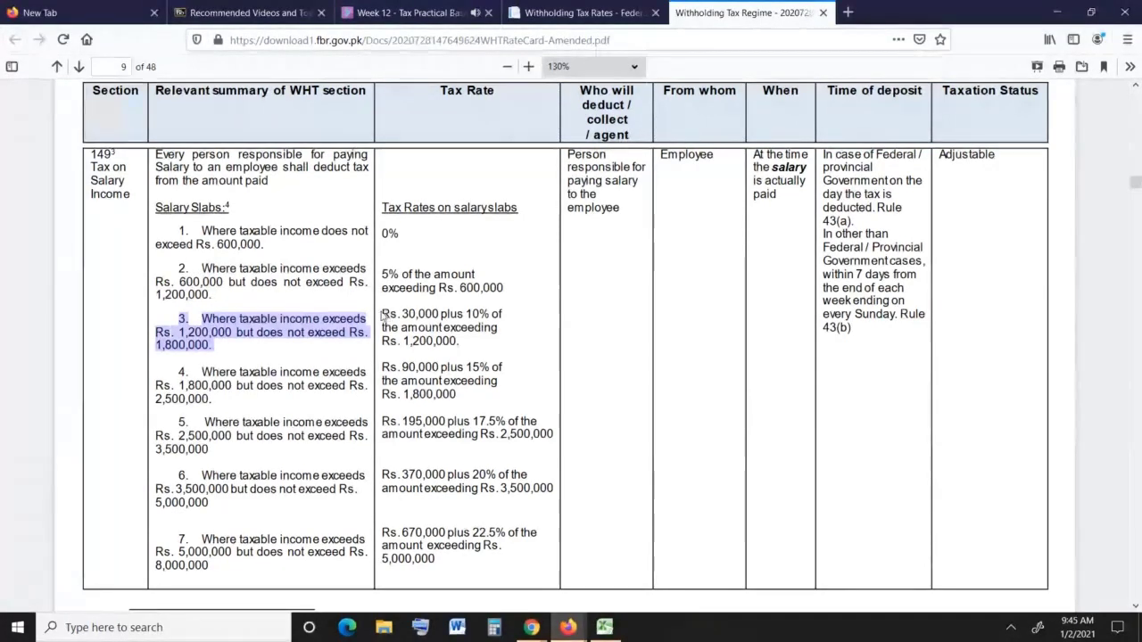
left_click_drag(385, 322, 465, 354)
left_click(464, 353)
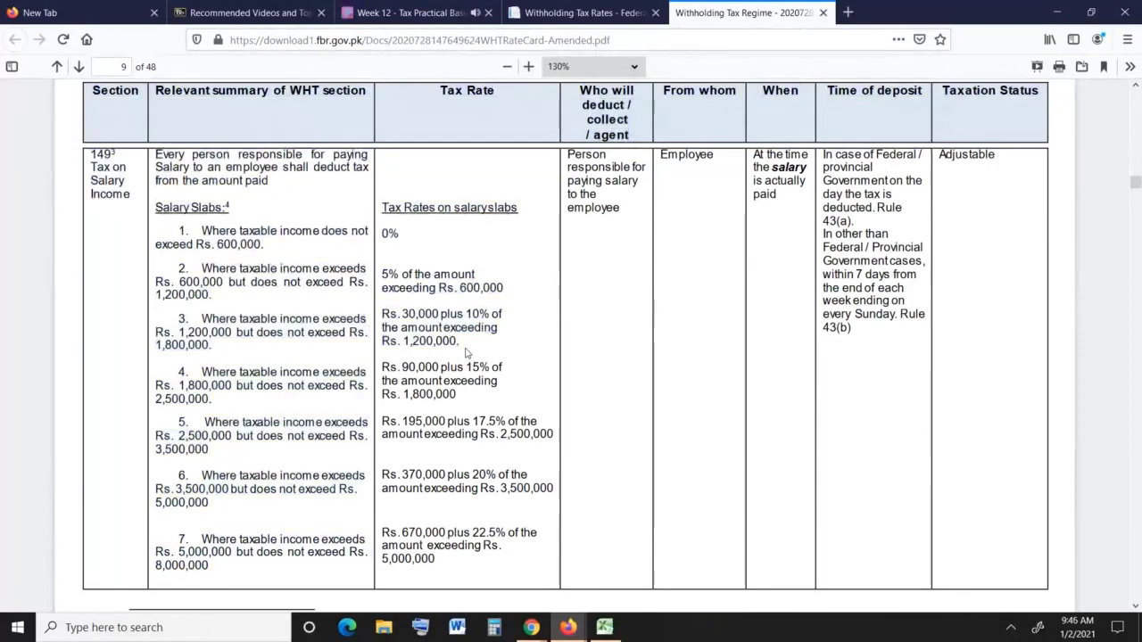
left_click_drag(383, 313, 455, 343)
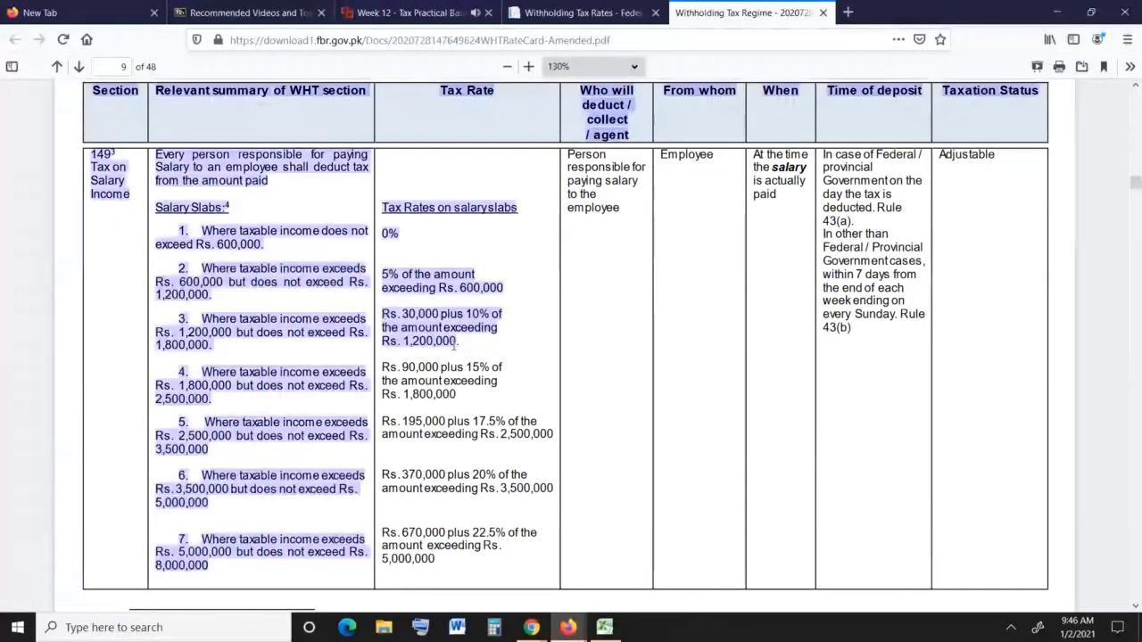
left_click(455, 344)
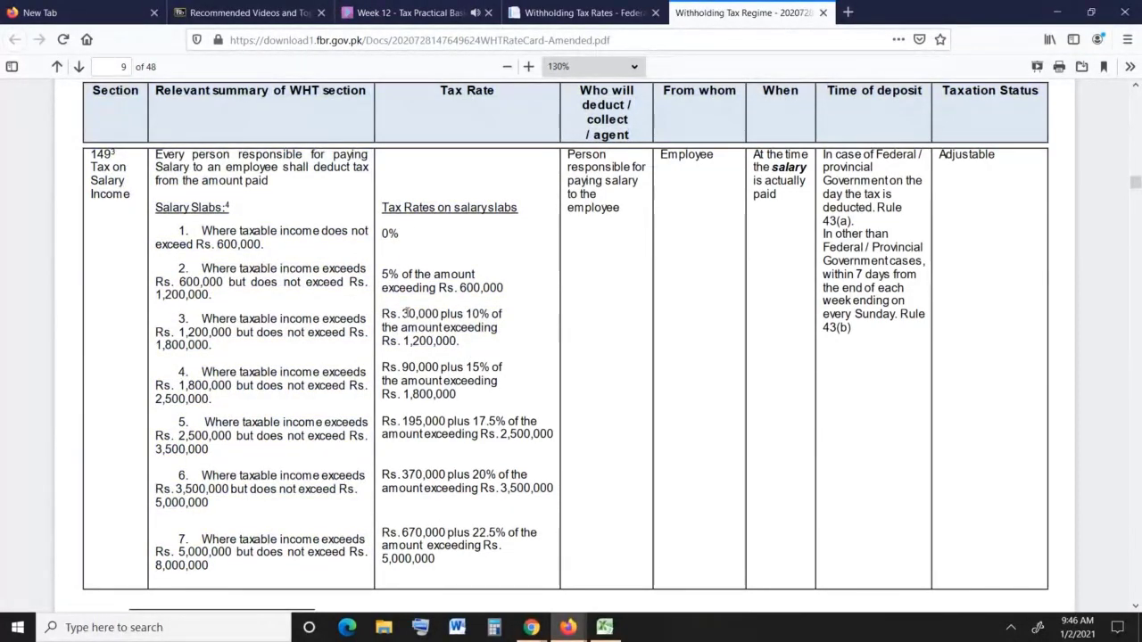
left_click_drag(404, 313, 458, 345)
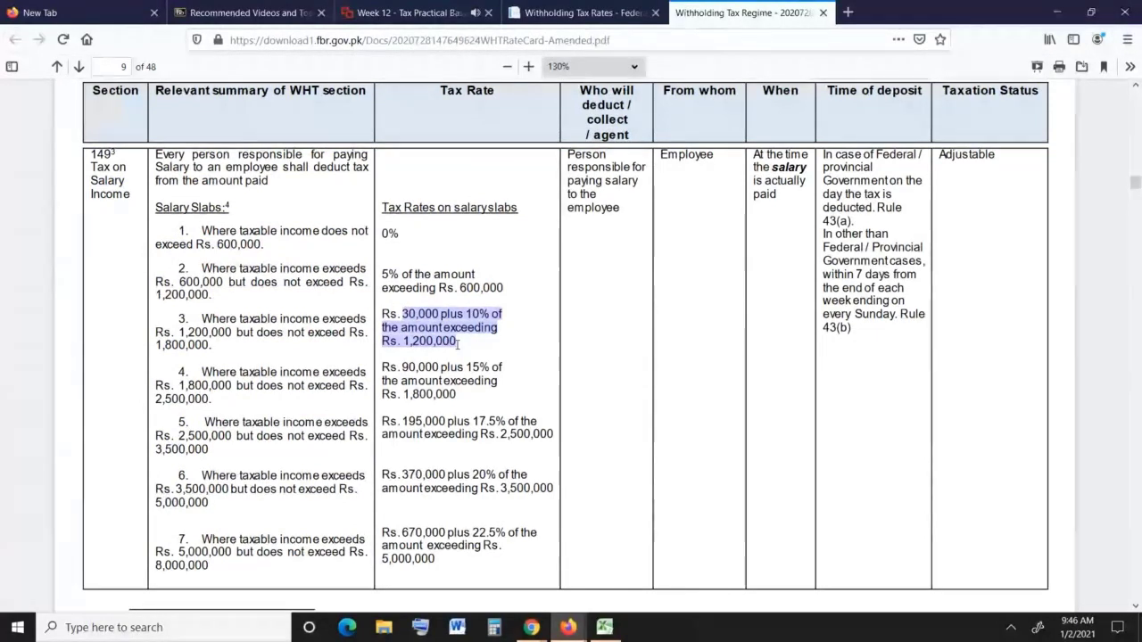
Return to the Excel worksheet and add a row labelled Fix in A19 with the amount 30000 in B19.
left_click(615, 627)
key("Down")
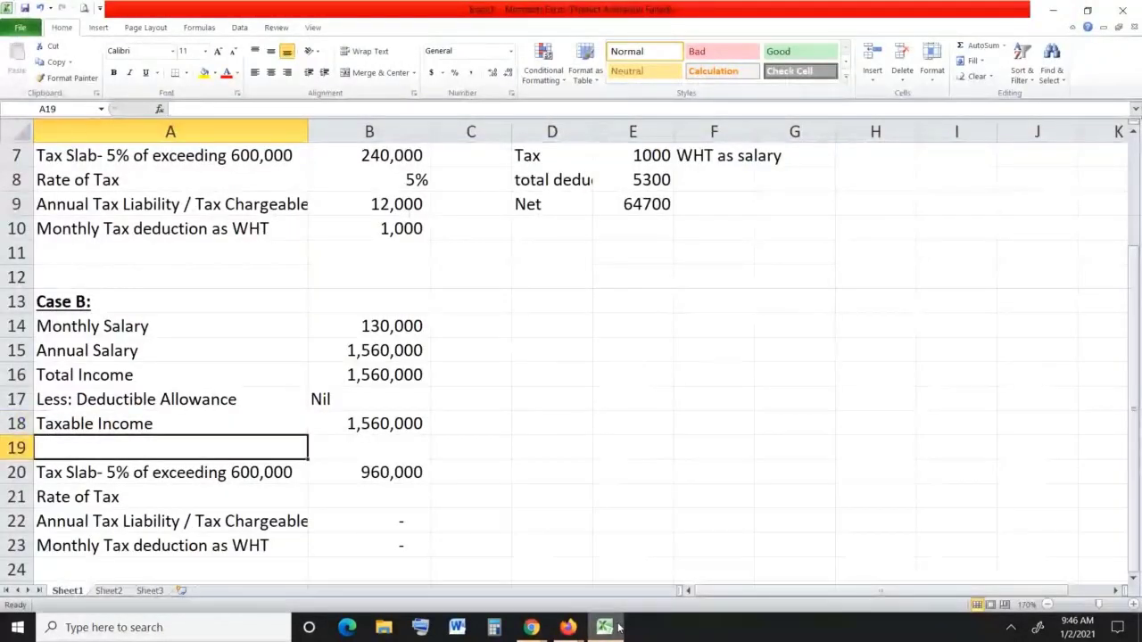
type("Fixe")
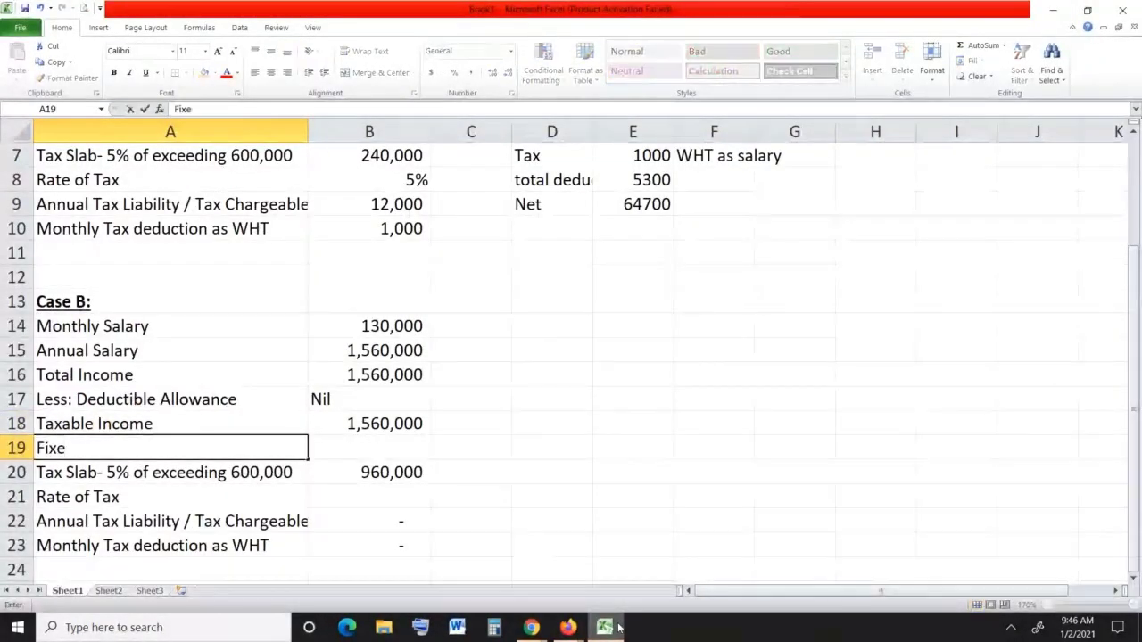
key("BackSpace")
key("Up")
key("Down")
key("Right")
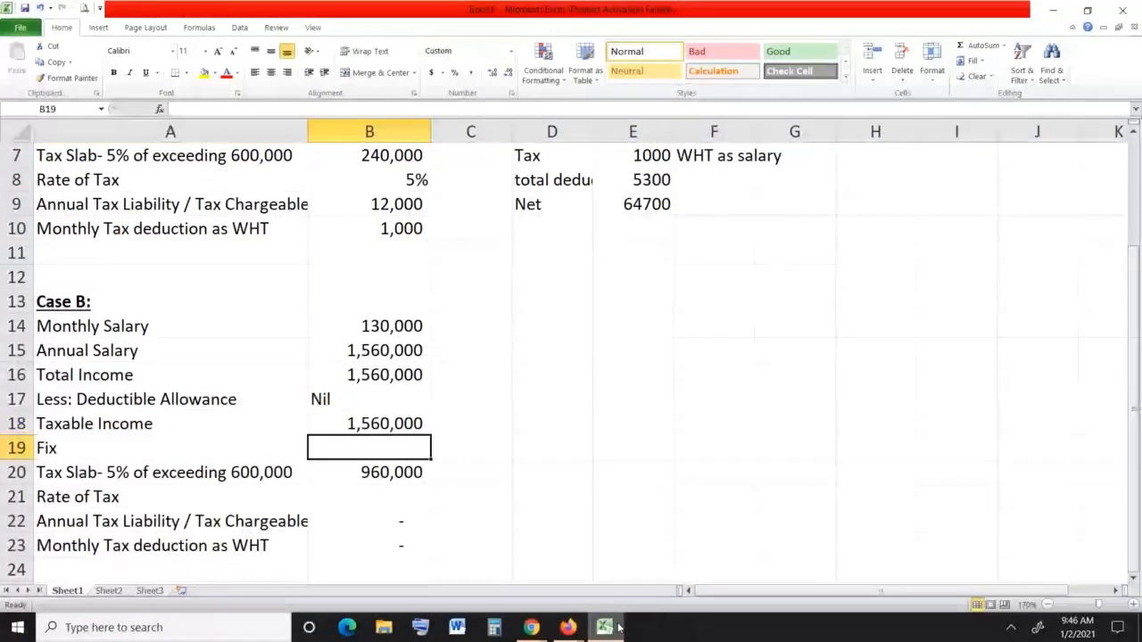
type("30000")
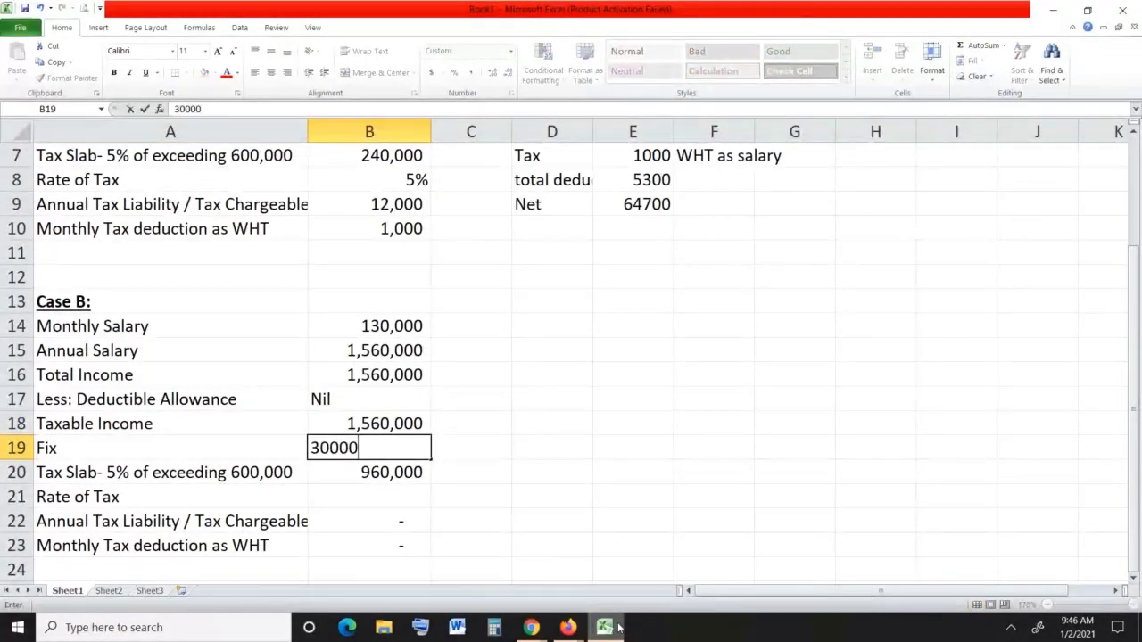
key("Return")
Change the Case B tax slab label in A20 to "Tax Slab- 10% of exceeding 1200,000".
key("Left")
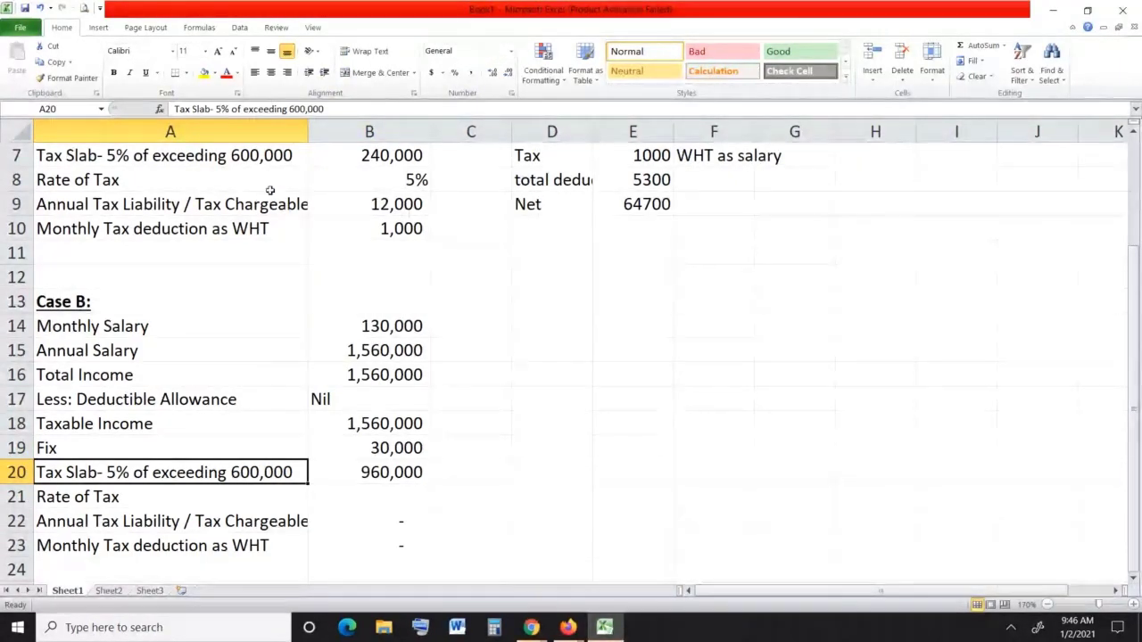
left_click(219, 108)
key("BackSpace")
type("10")
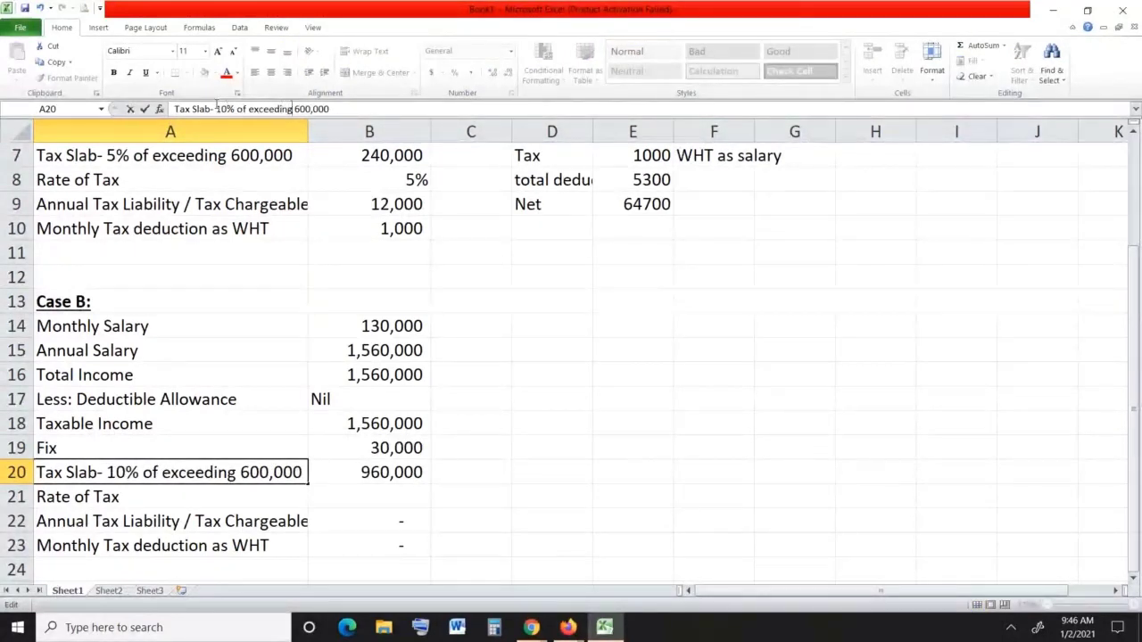
type("12")
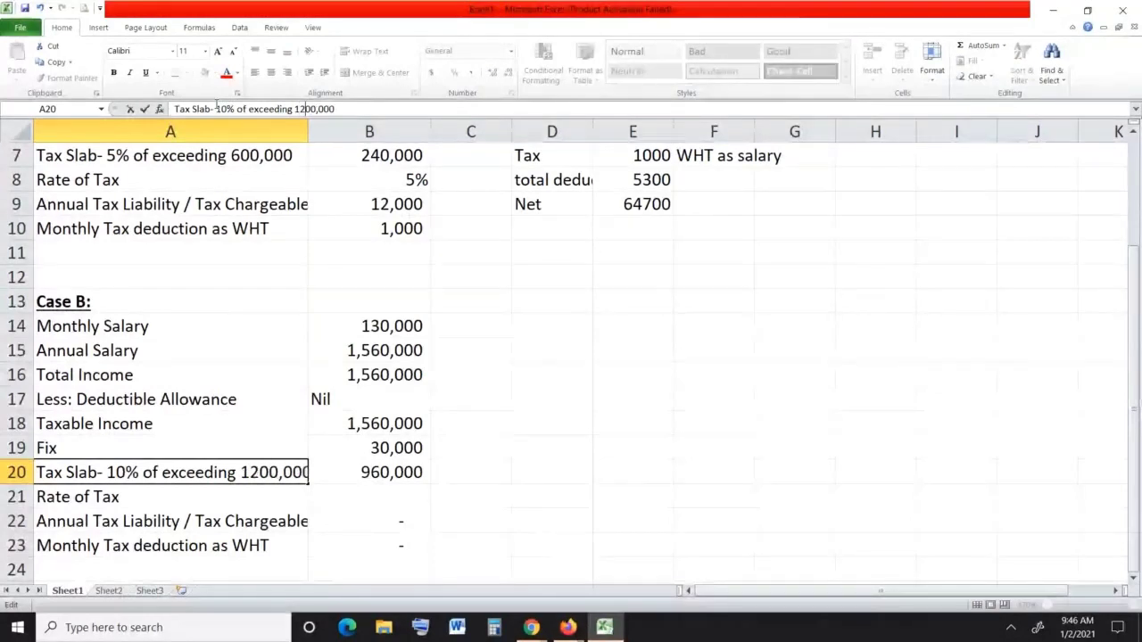
key("Return")
Change the Case B tax slab formula in B20 to =B18-1200000.
key("Up")
key("Right")
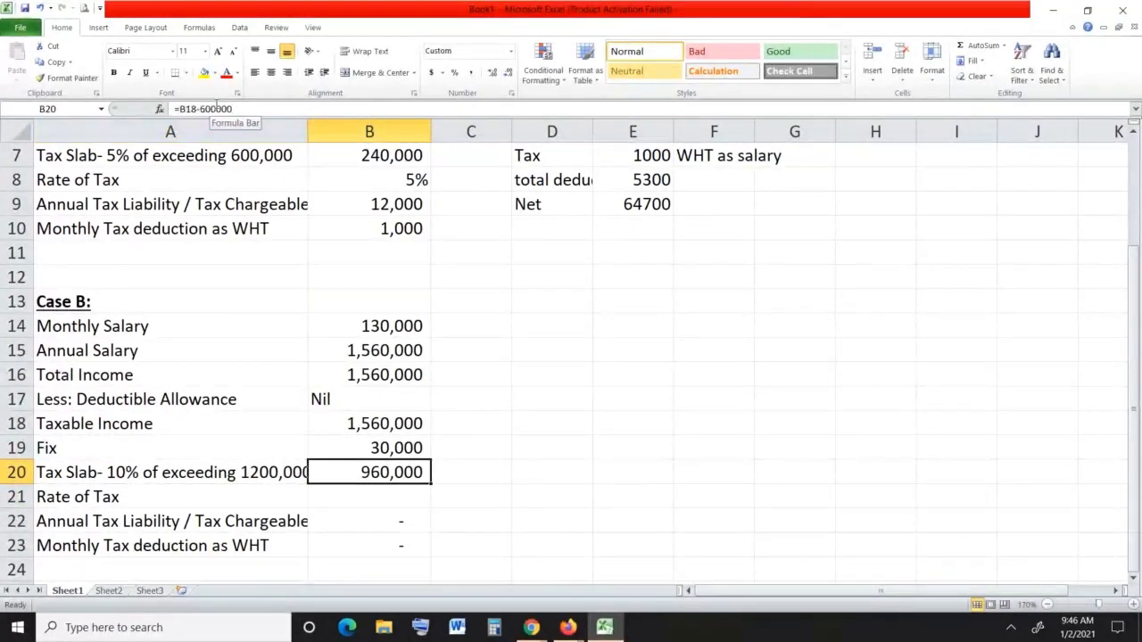
left_click(205, 108)
key("BackSpace")
type("12")
key("Return")
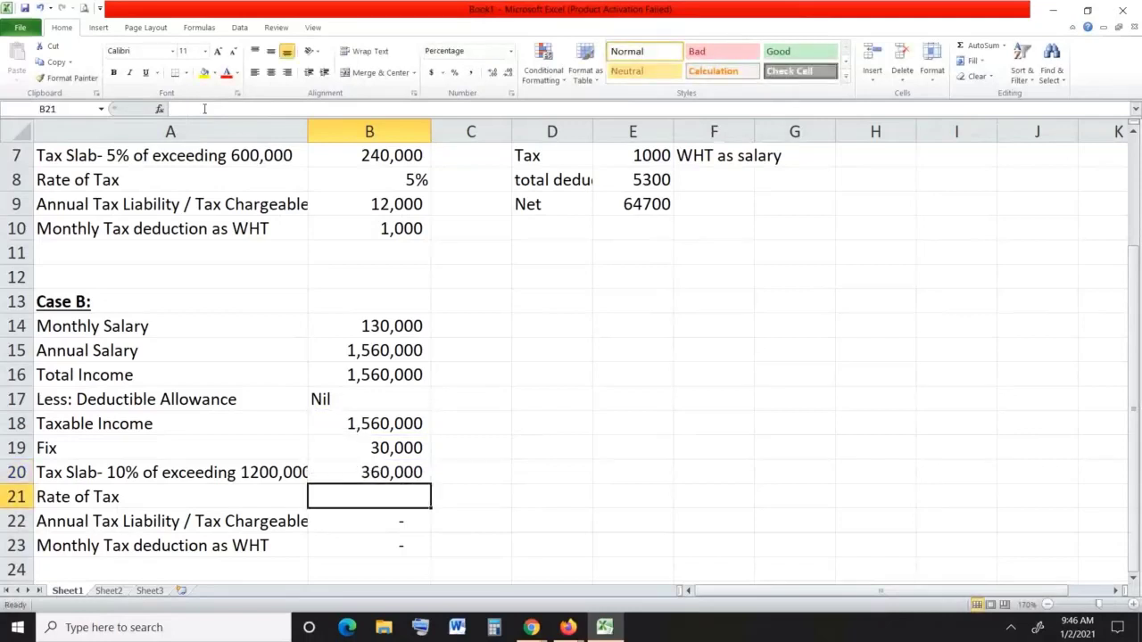
Set the Case B rate of tax in B21 to 10%.
key("Up")
key("Down")
type("10")
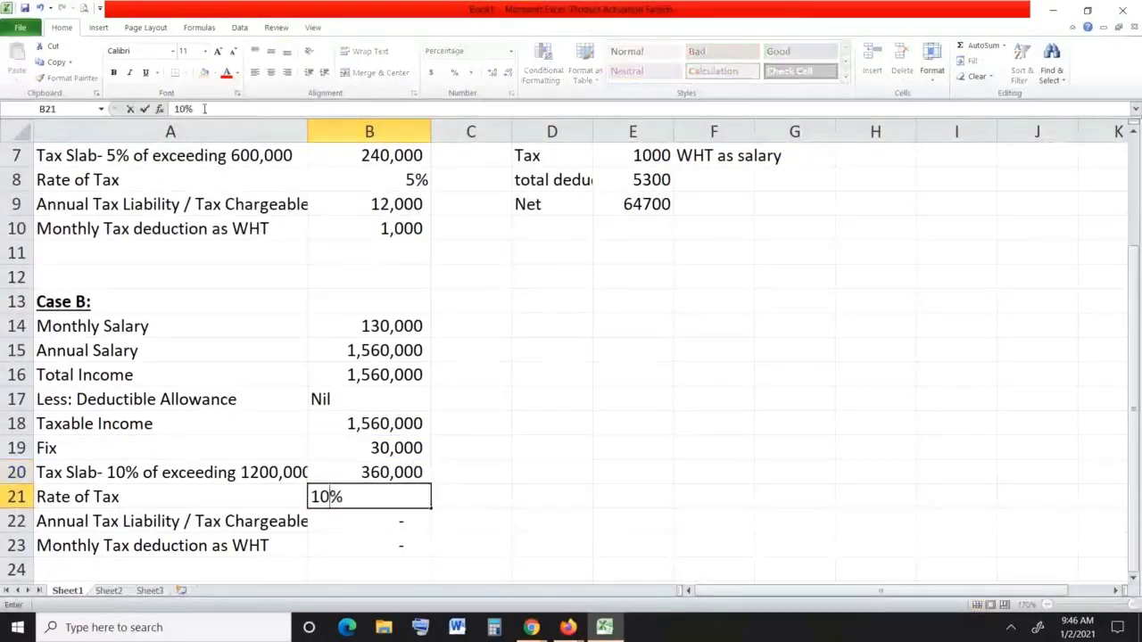
key("Return")
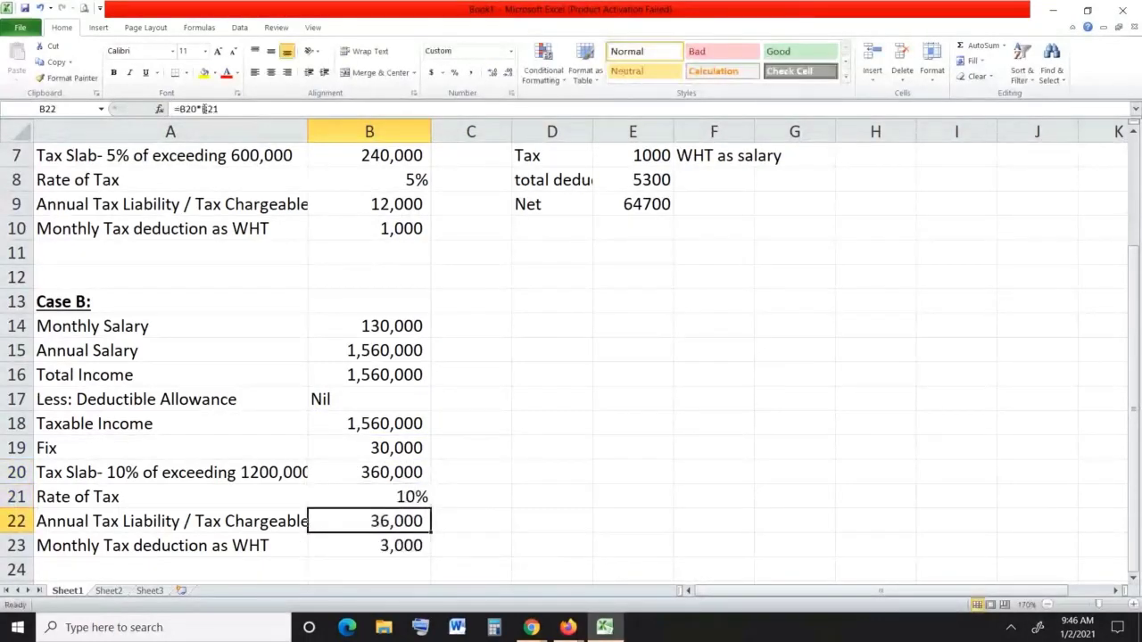
left_click(255, 109)
type("+")
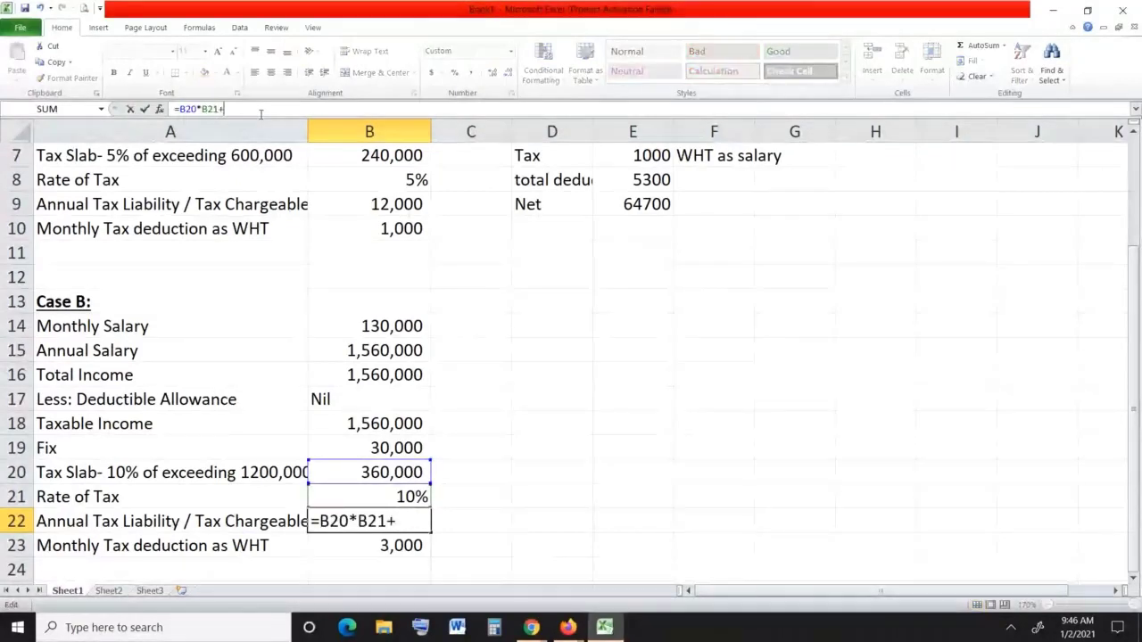
key("BackSpace")
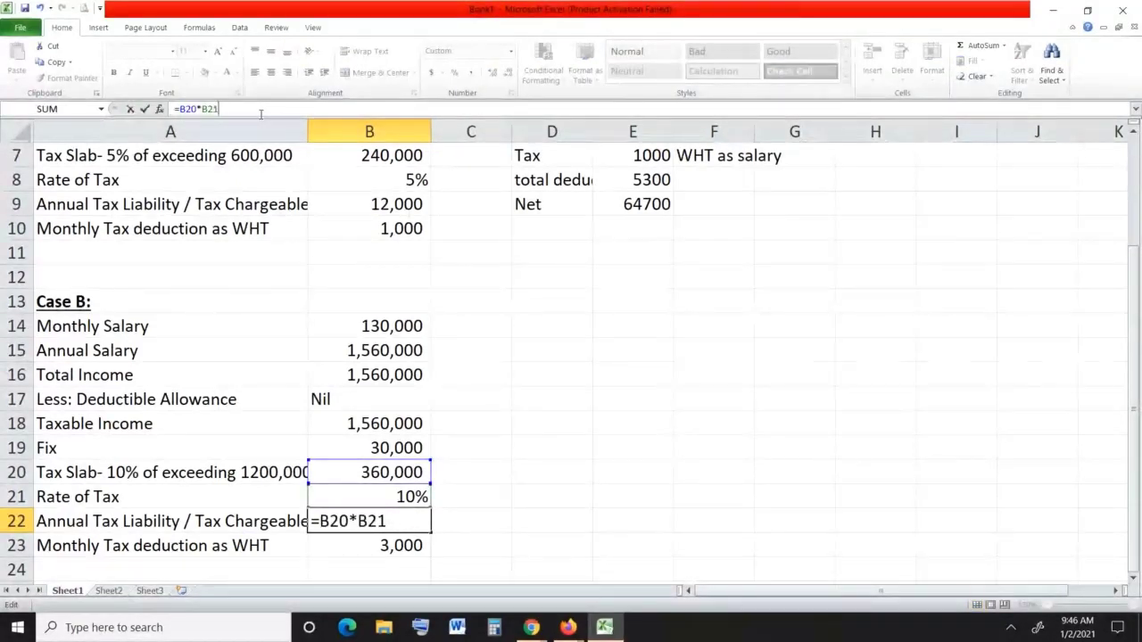
key("Return")
key("Up")
key("Down")
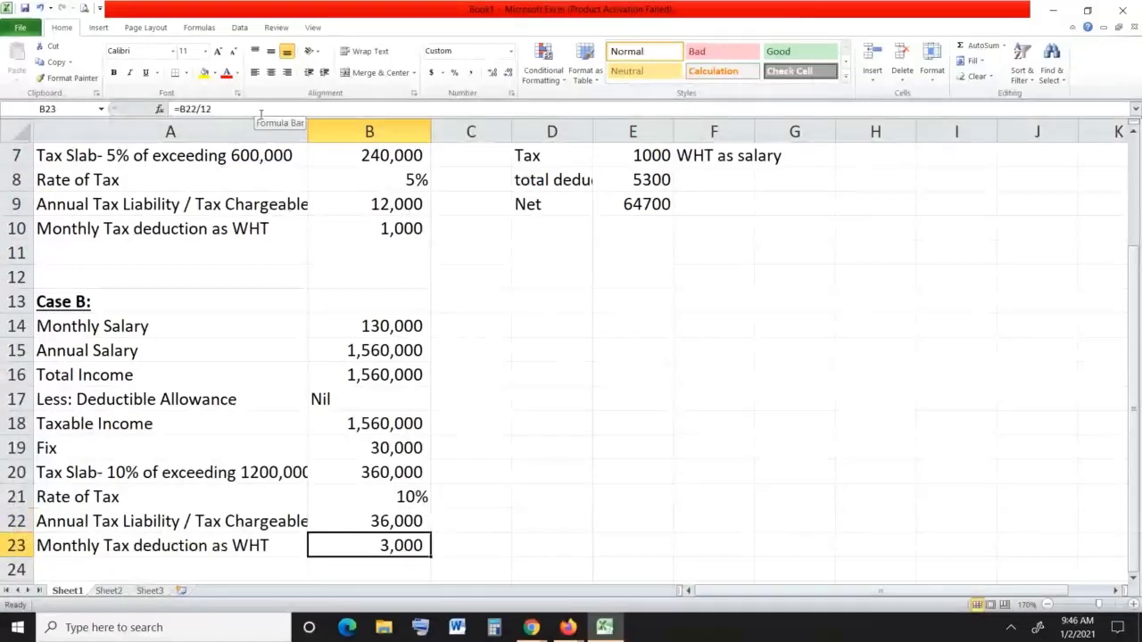
key("Left")
key("Up")
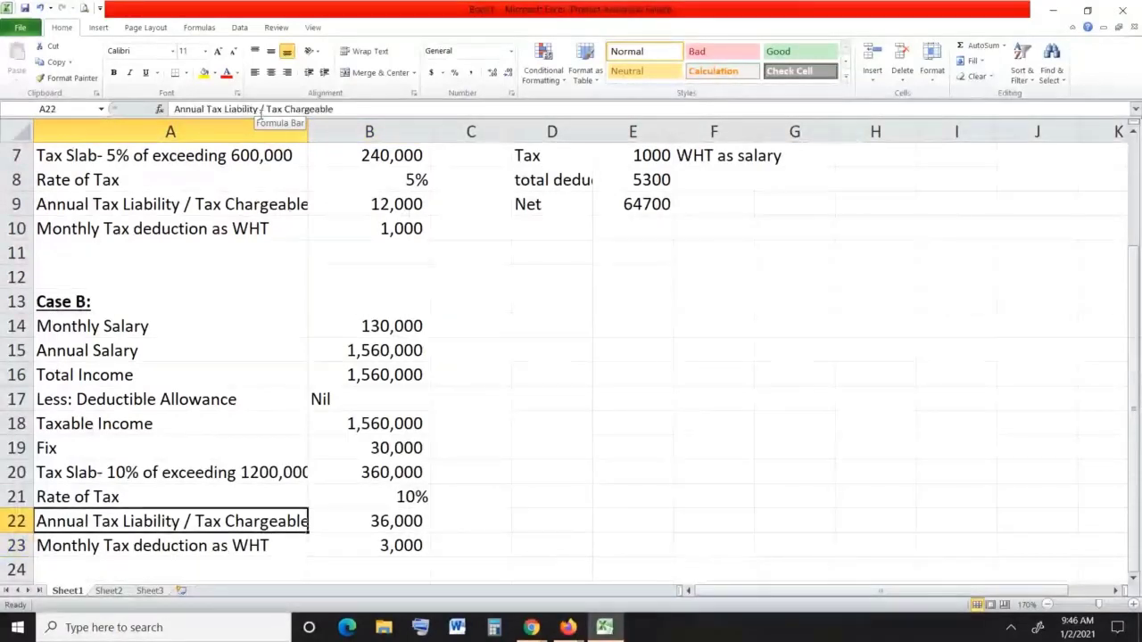
key("Down")
key("Up")
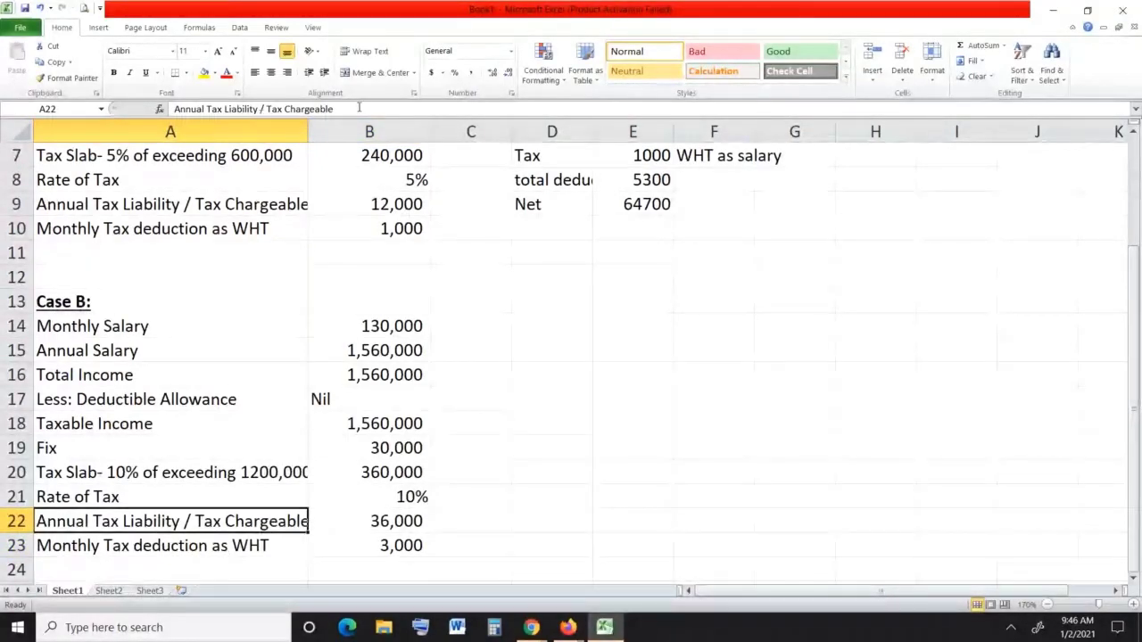
key("F2")
type("+")
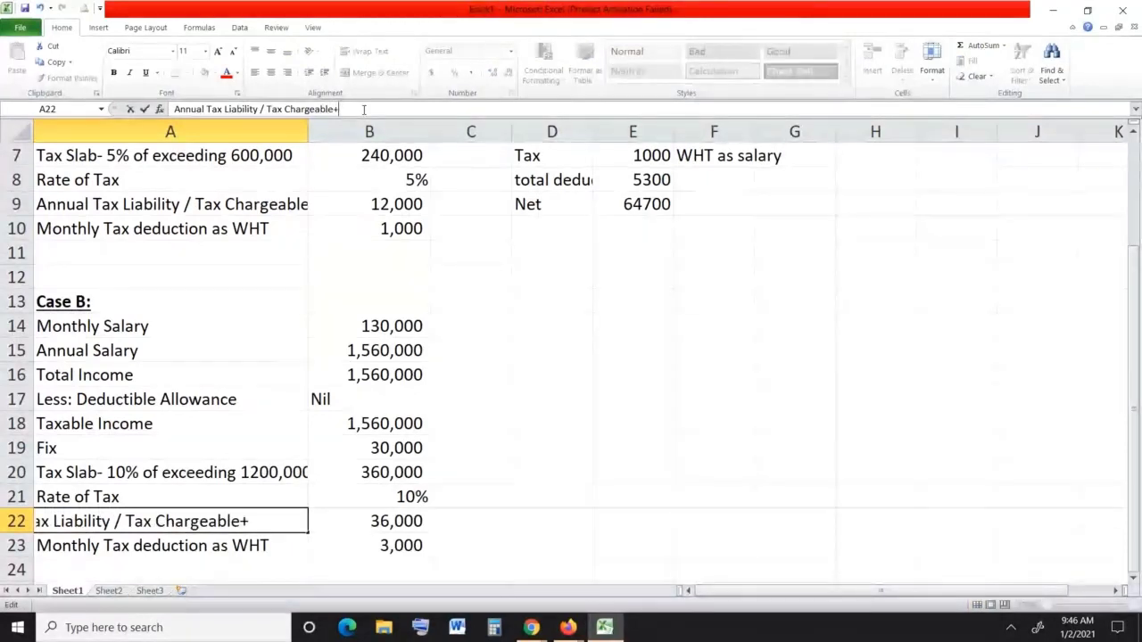
key("Escape")
Add the fixed amount to the Case B annual tax liability in B22, making the formula =B20*B21+B19.
left_click(410, 447)
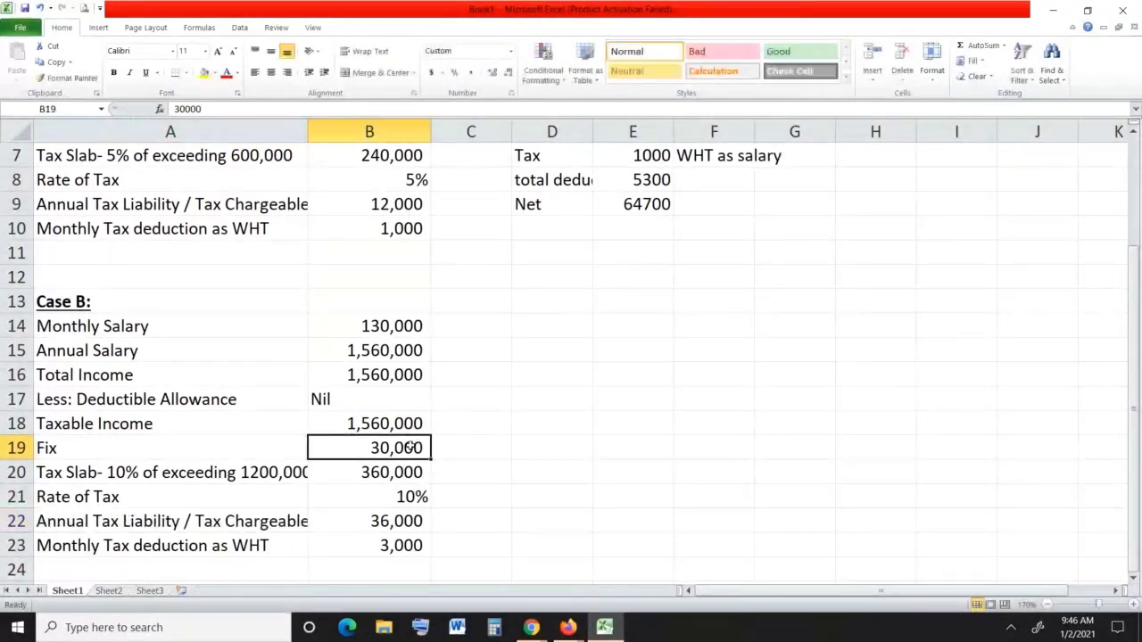
key("Down")
key("Down")
key("Down")
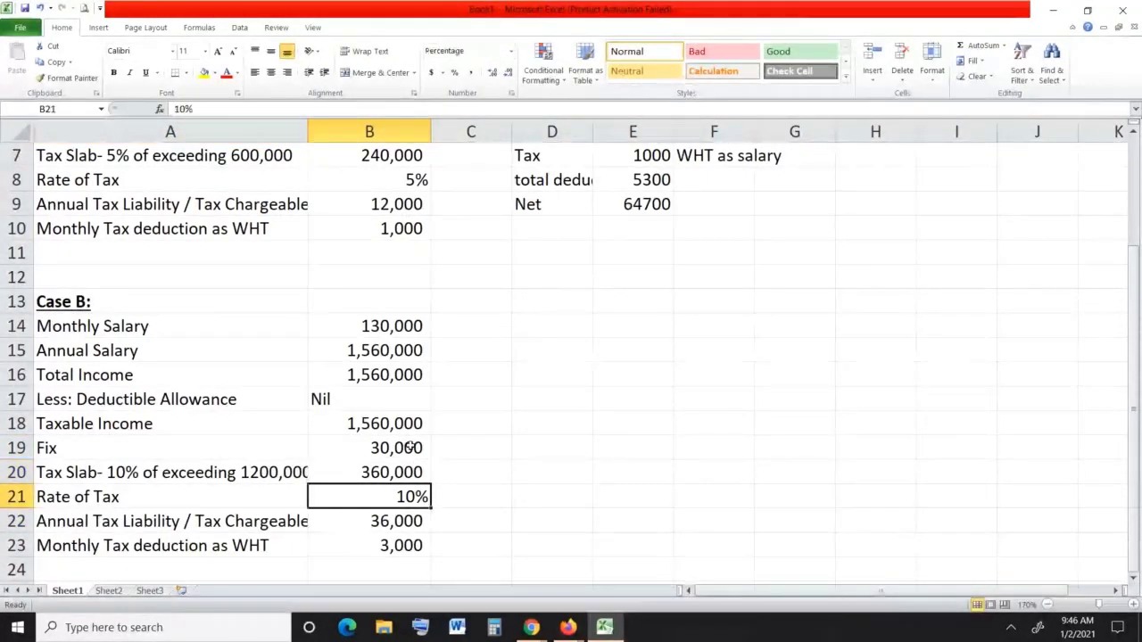
left_click(259, 109)
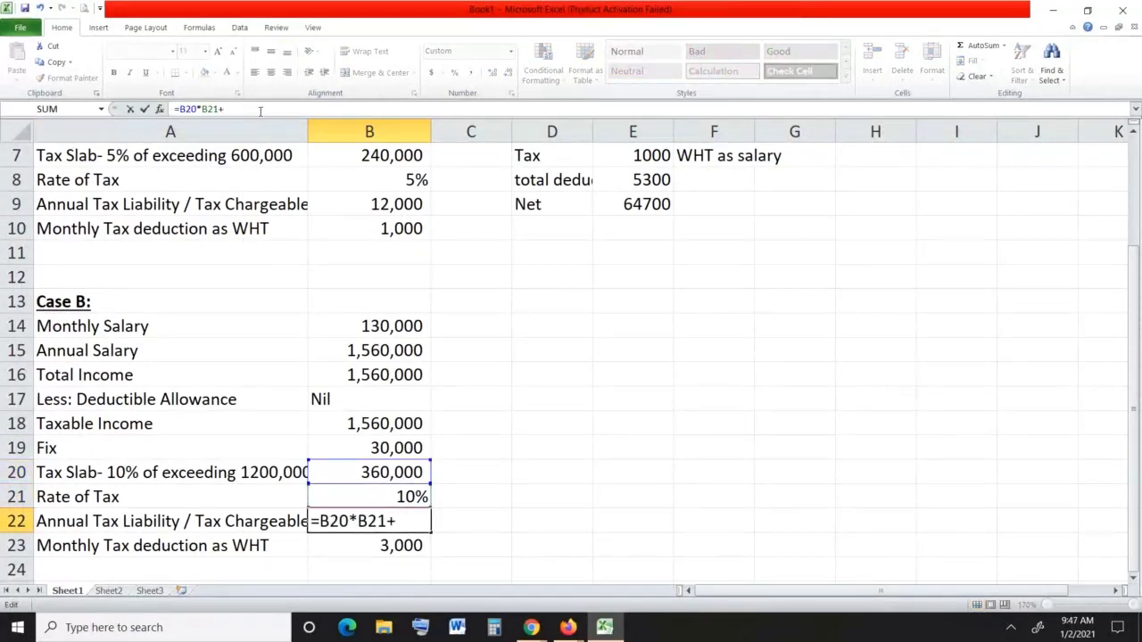
left_click(401, 448)
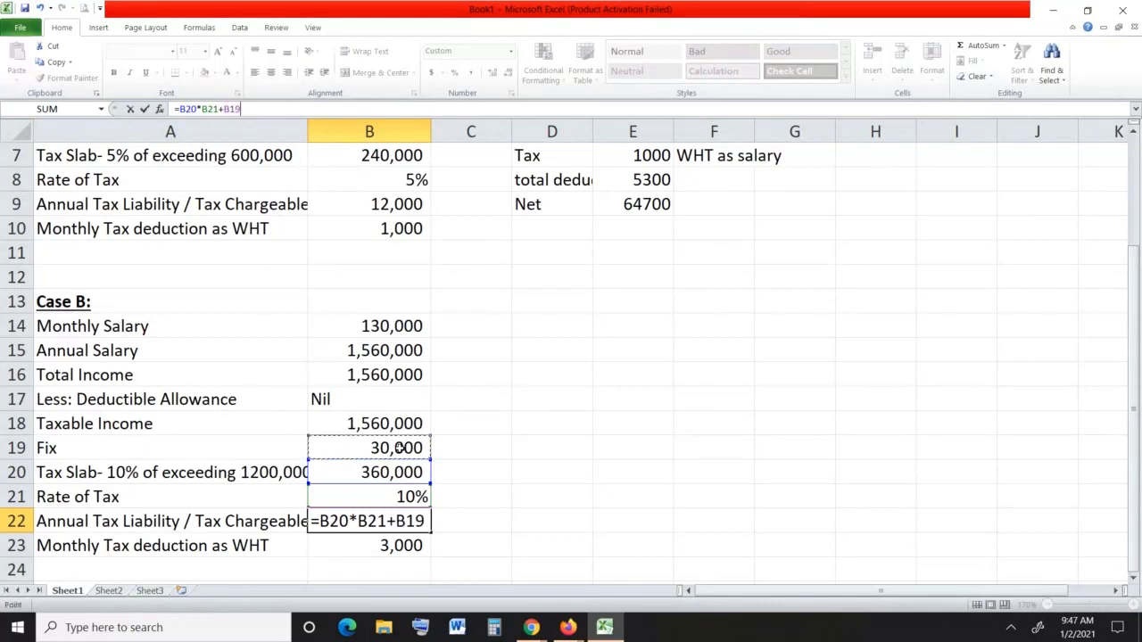
key("Return")
Review the Case B formulas for annual tax liability, monthly tax deduction and tax slab amount.
key("Up")
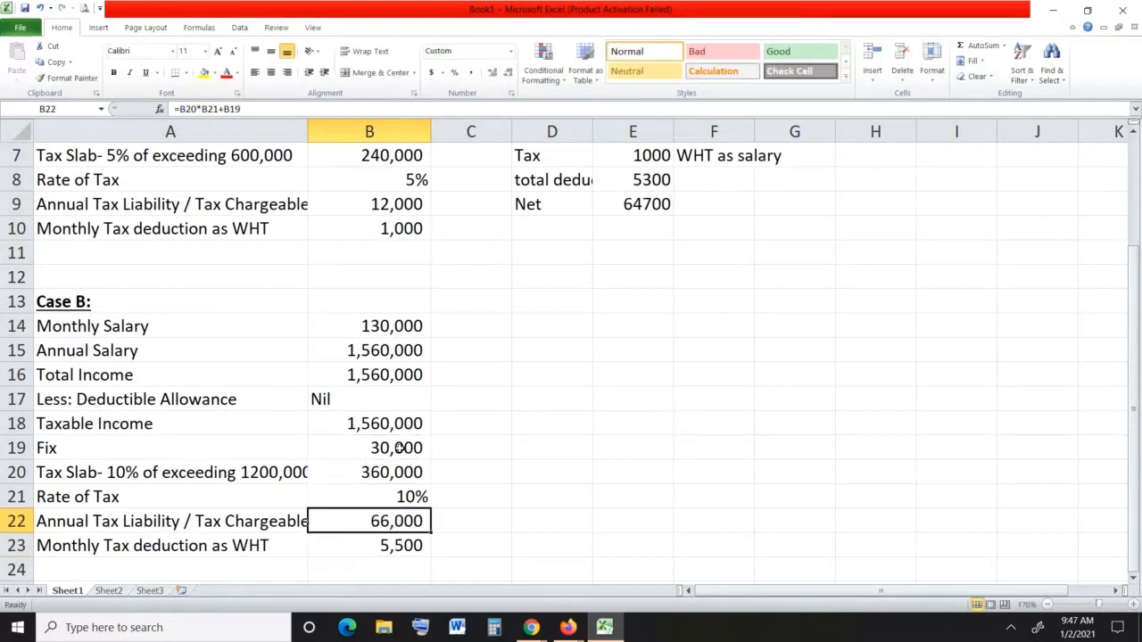
key("Down")
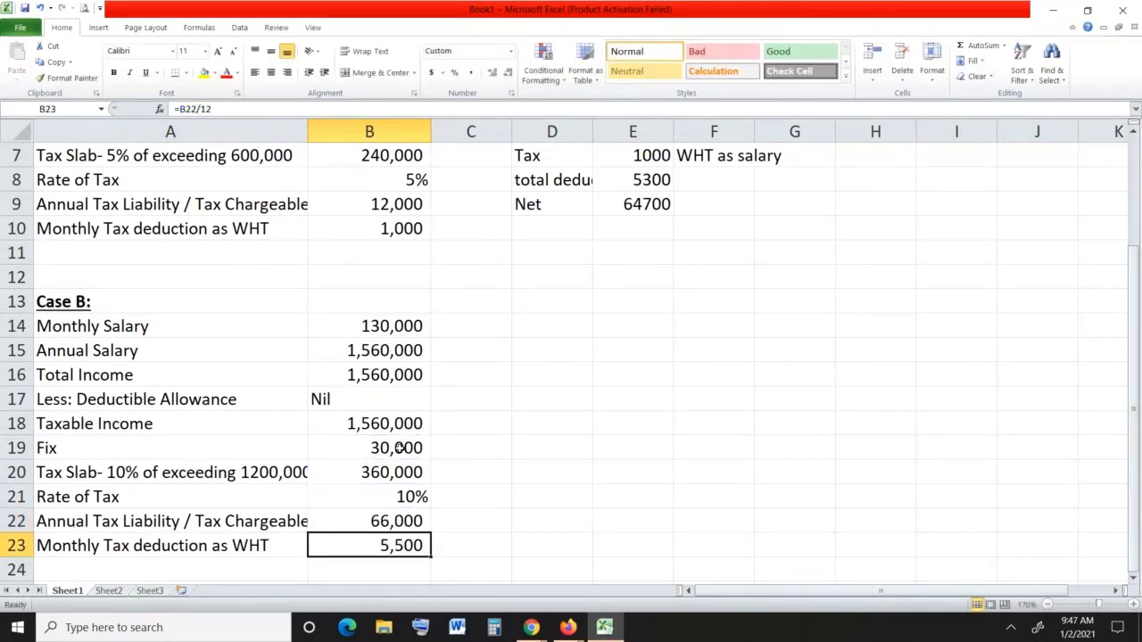
key("Up")
key("Up")
key("Down")
key("Down")
key("Up")
key("Up")
key("Up")
key("Up")
key("Up")
key("Up")
key("Up")
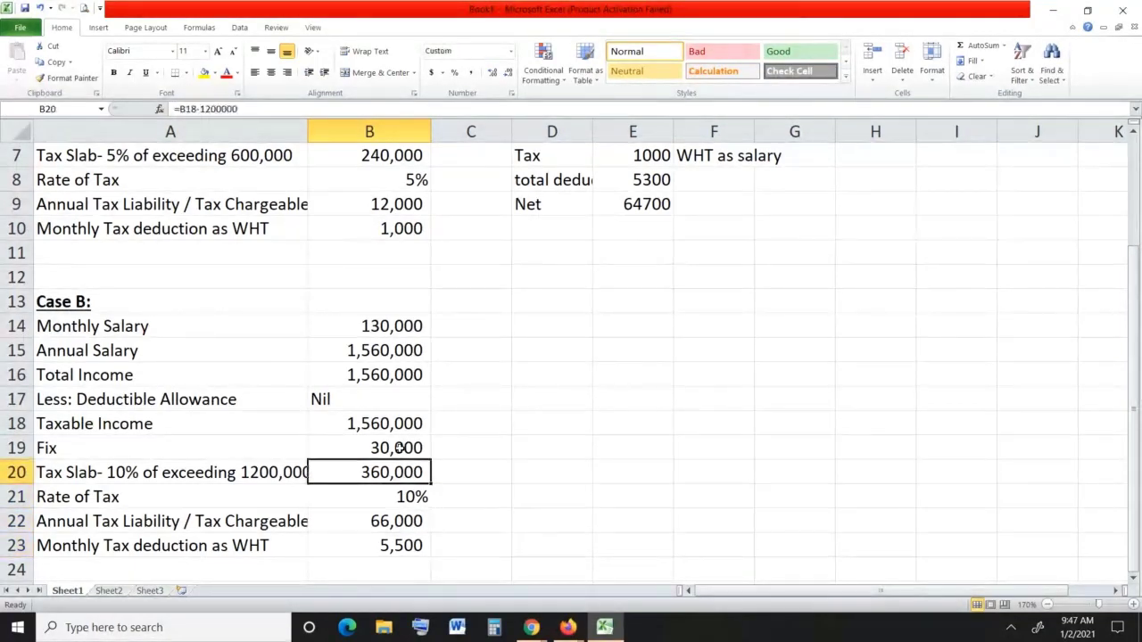
Widen column D and enter the first slab range 0-600000 in D14, beside the Case B monthly salary.
key("Up")
key("Up")
key("Right")
key("Right")
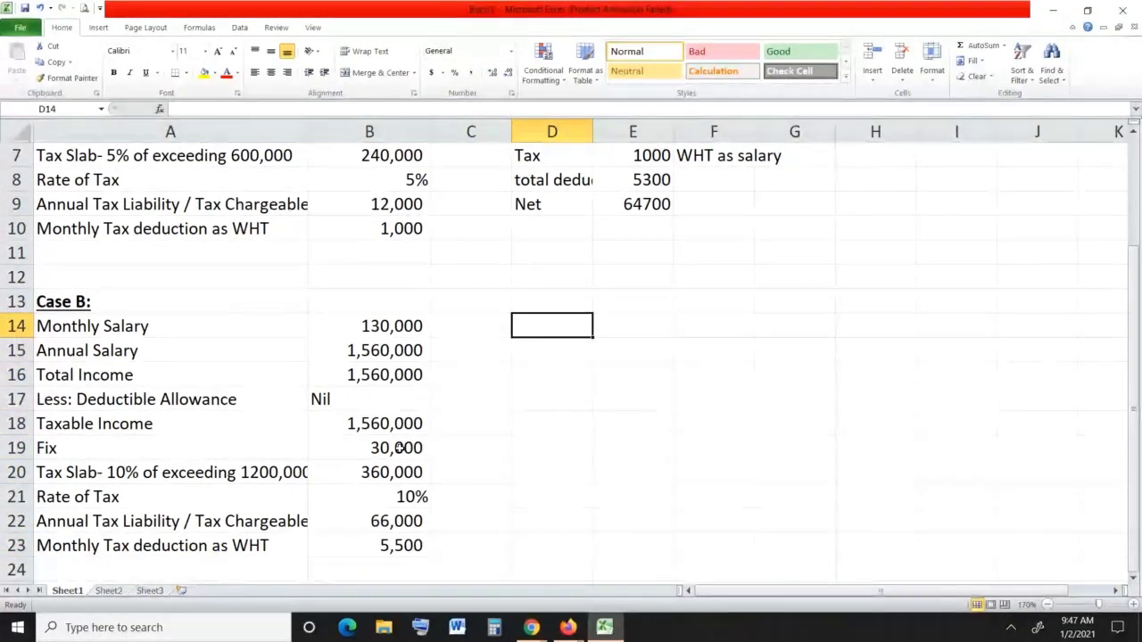
left_click_drag(591, 126, 743, 128)
type("0")
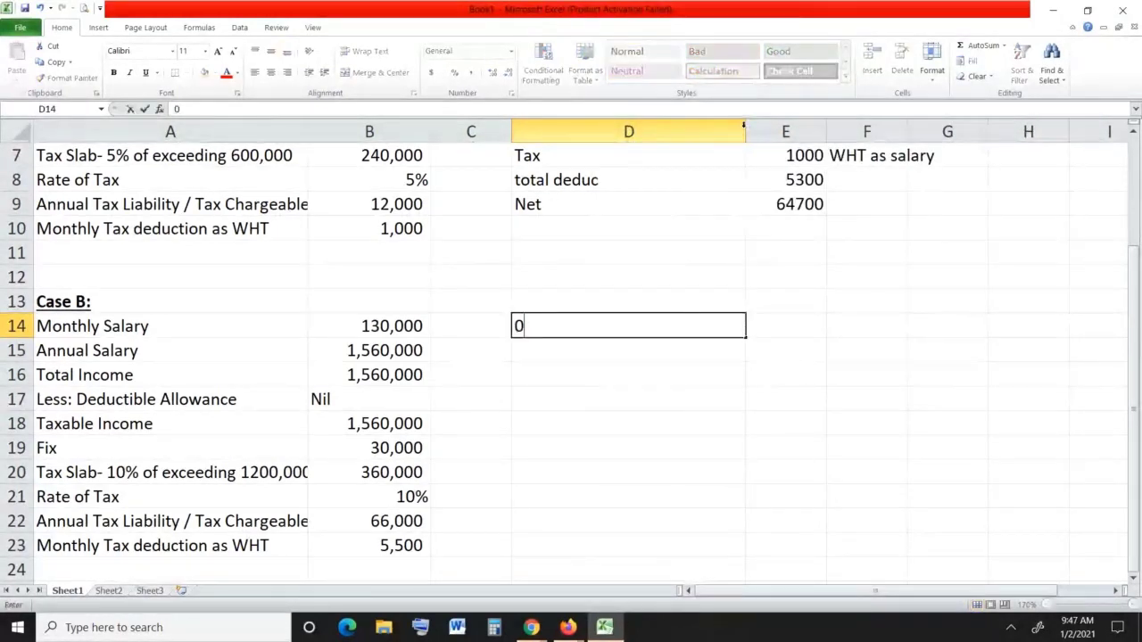
type("-600000")
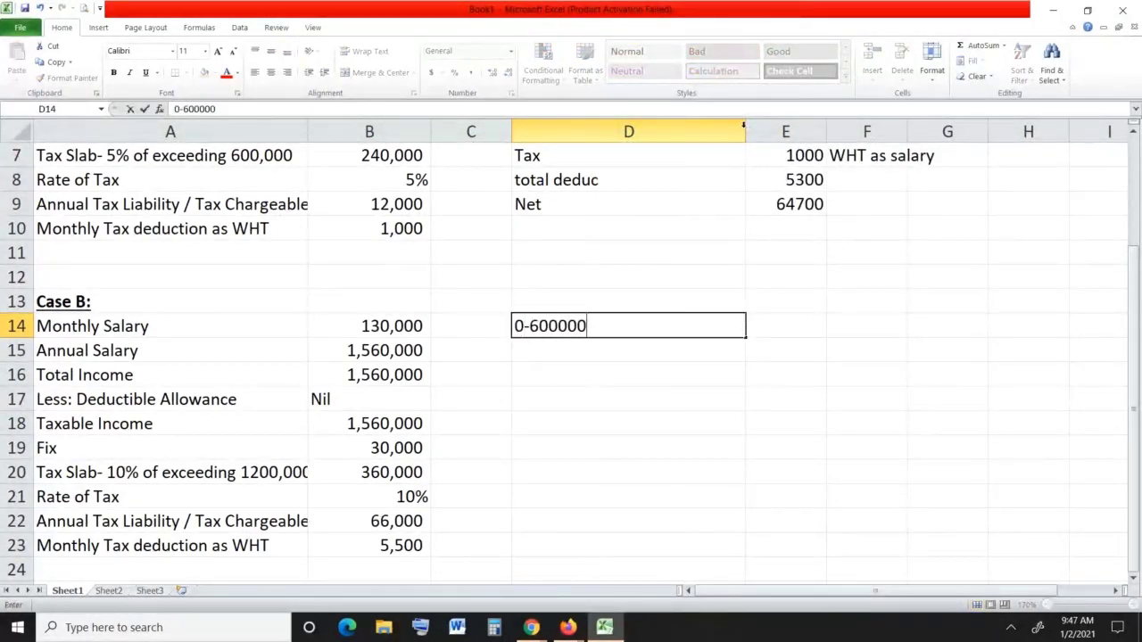
key("Return")
key("Up")
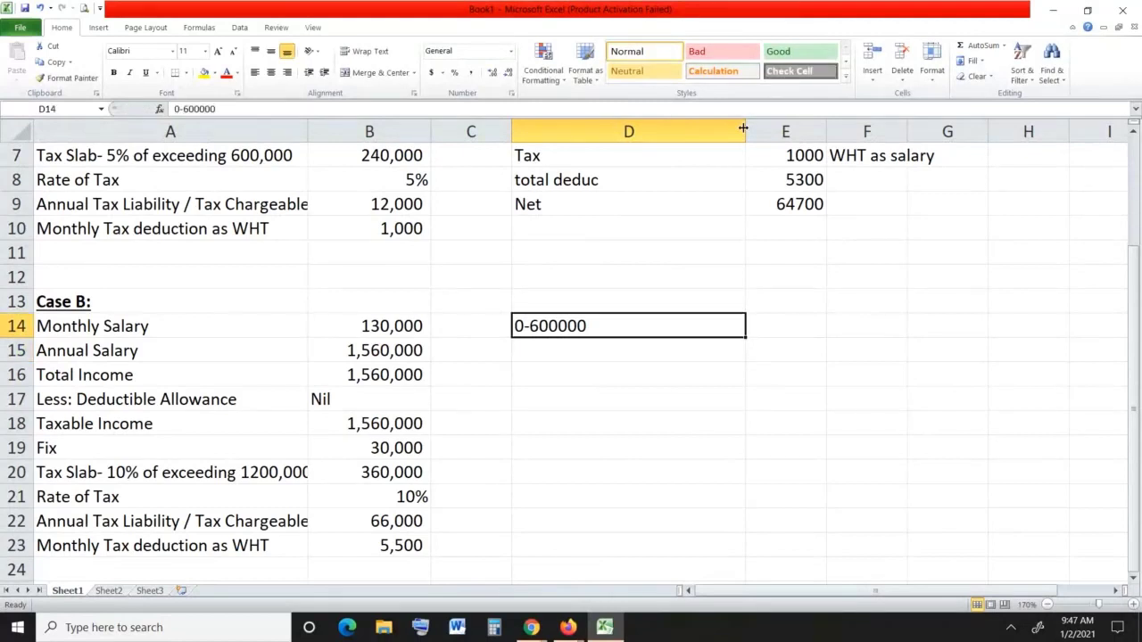
Add the column headers Tax Rate in E13 and Tax Amount in F13 for the slab table.
key("Right")
key("Up")
type("Tax")
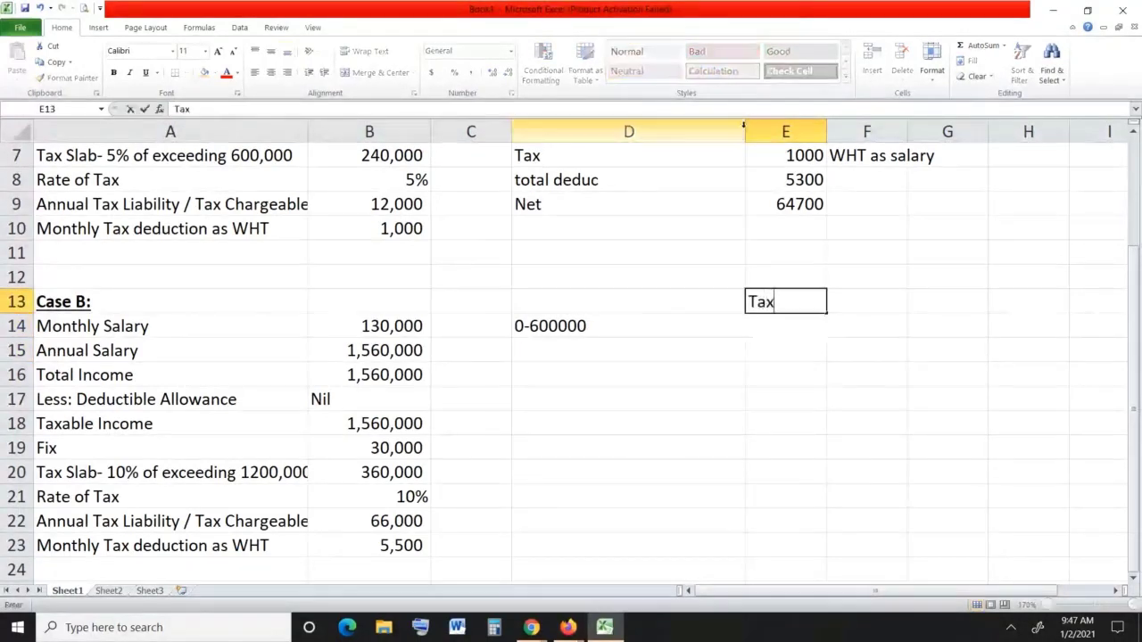
type(" Rate")
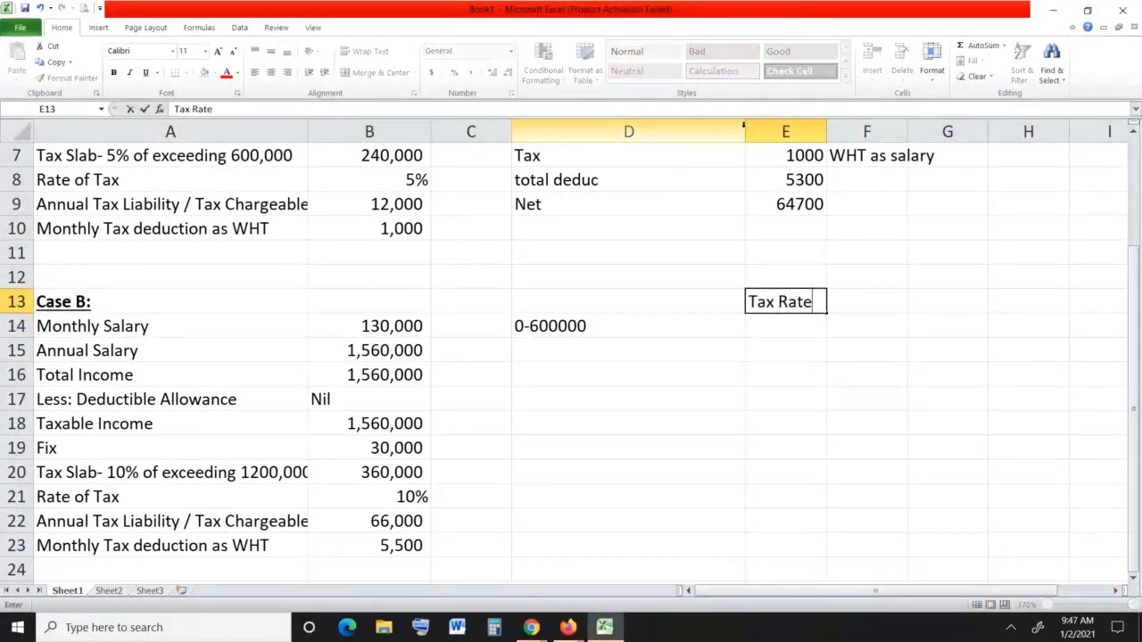
key("Tab")
type("Tax Amount")
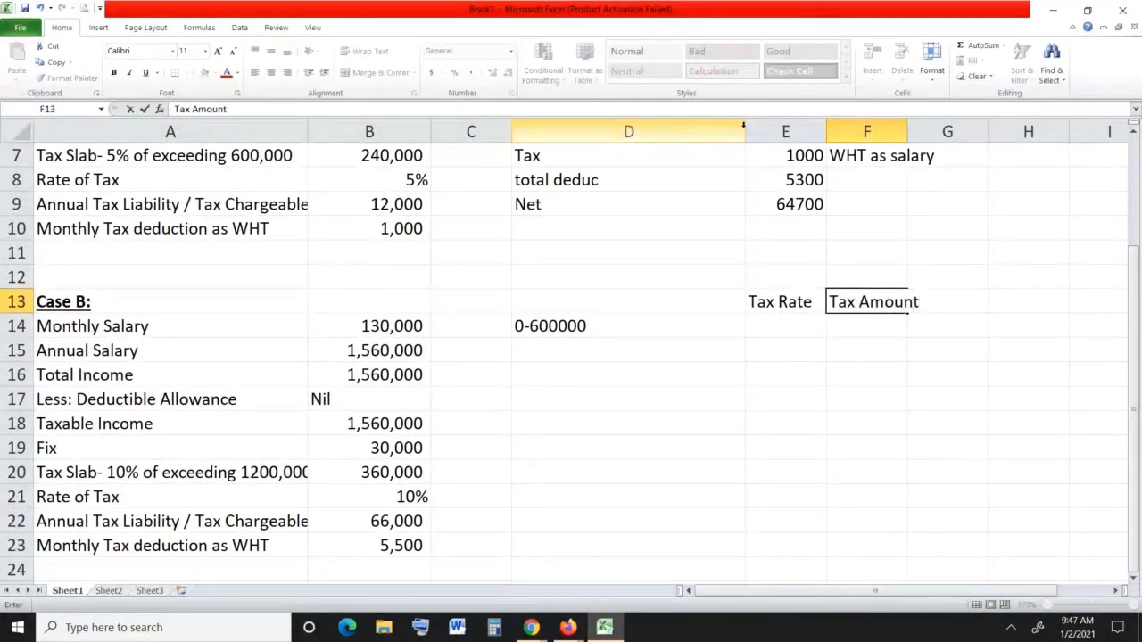
key("Return")
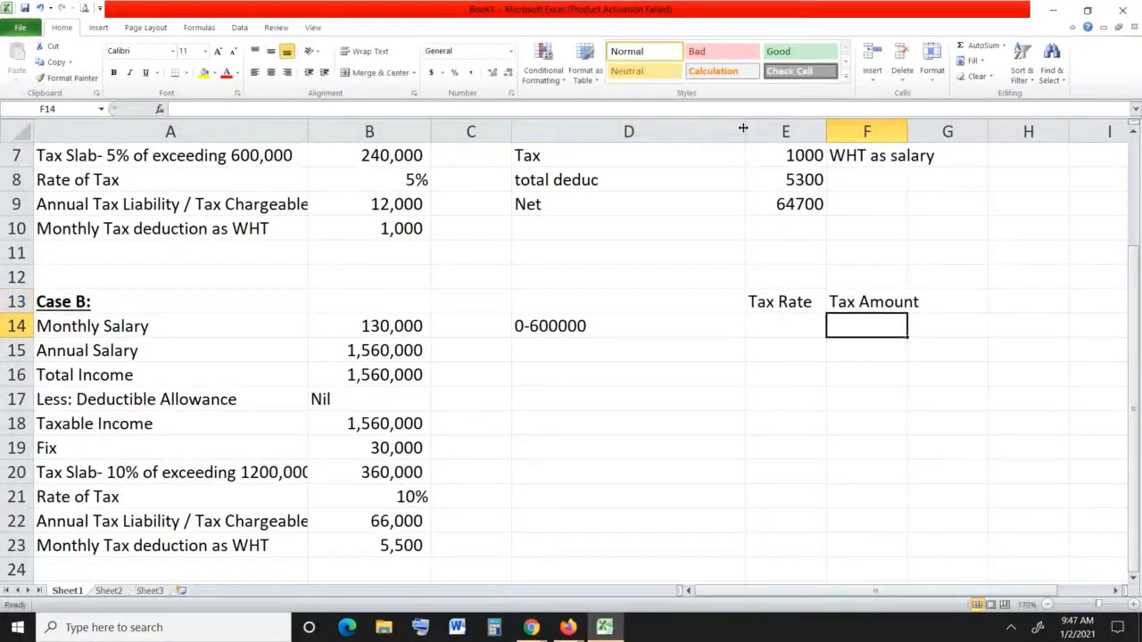
Add the header Calculation in G13 and fit columns F and G to the width of their headers.
key("Up")
key("Right")
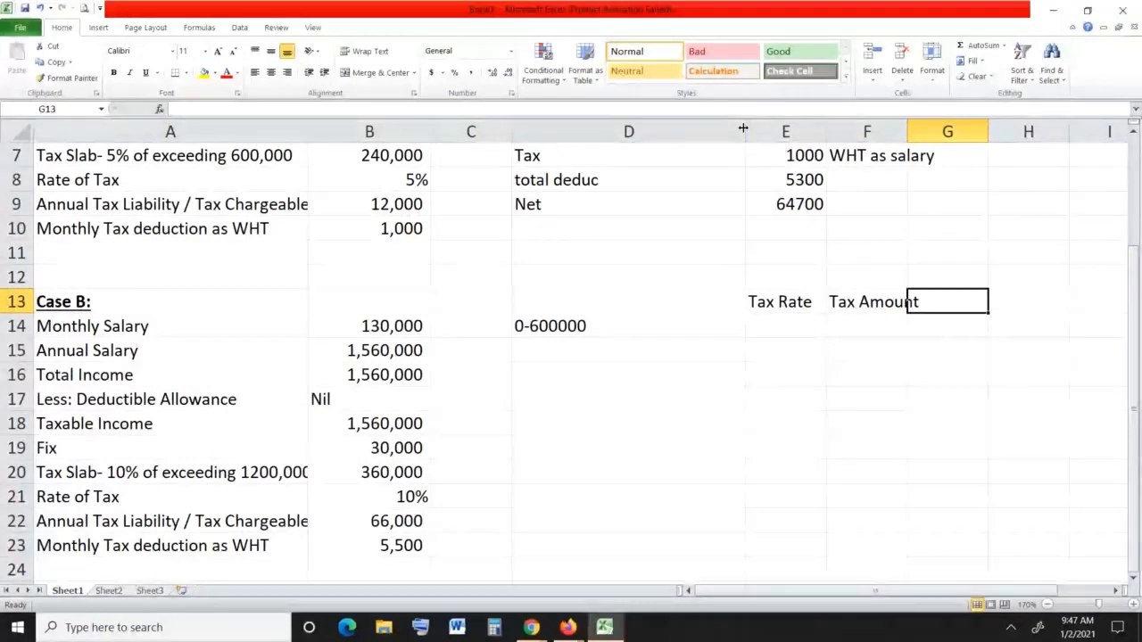
type("C")
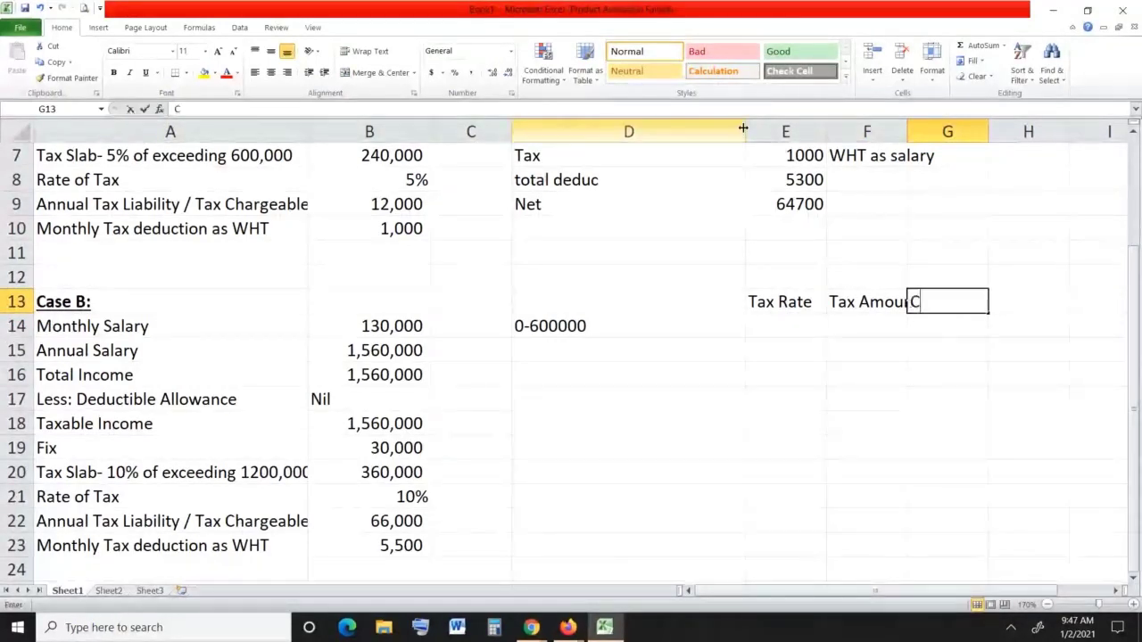
type("alculation")
key("Return")
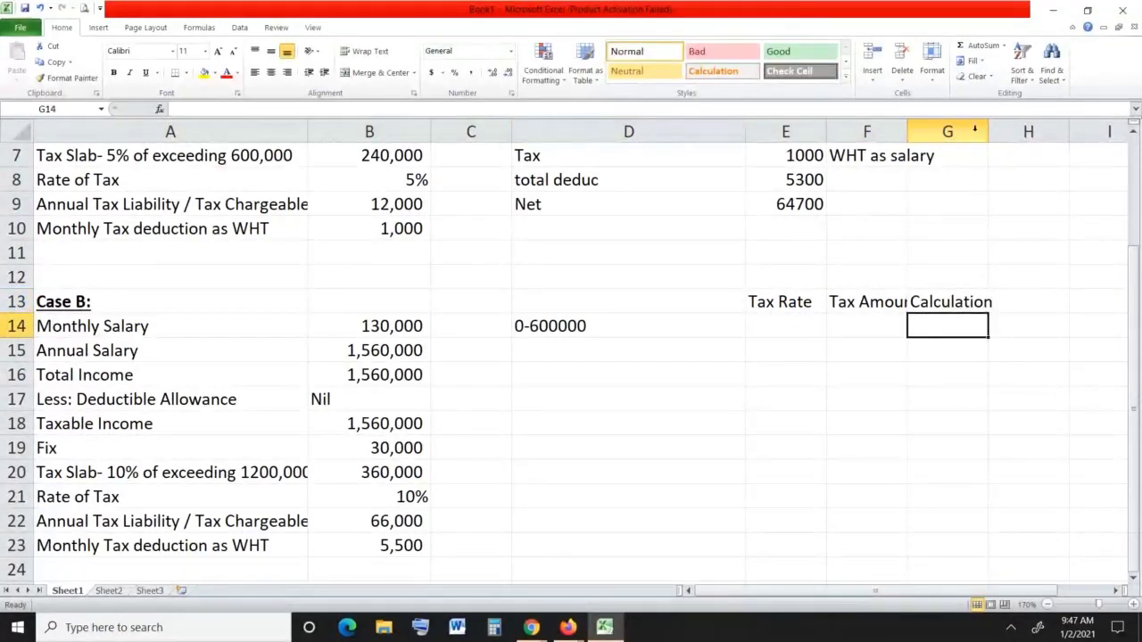
double_click(907, 120)
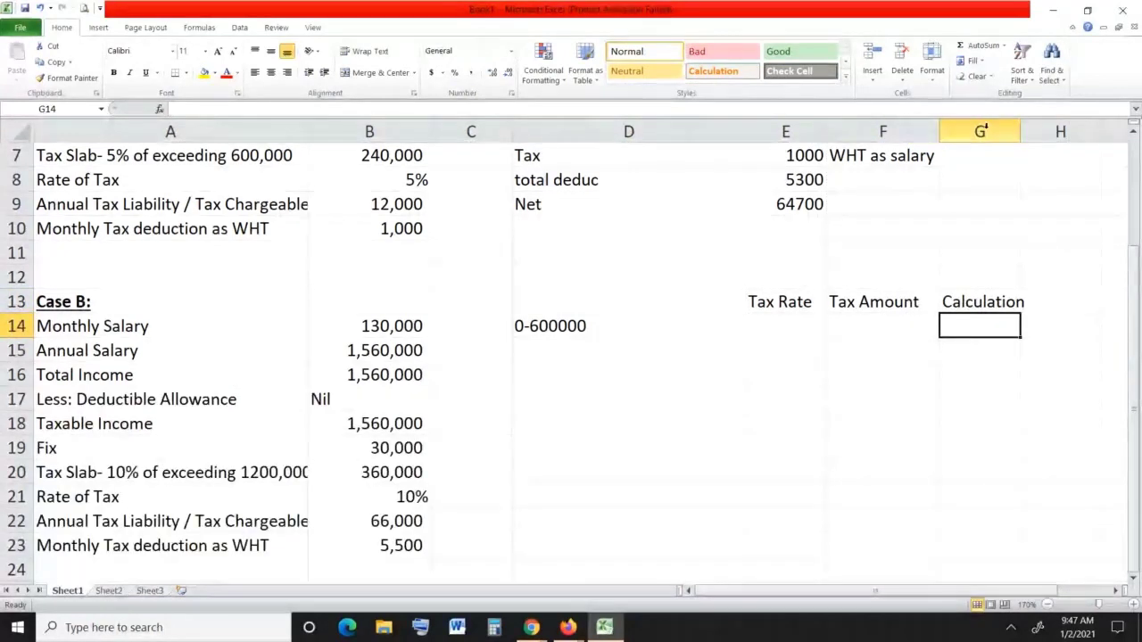
double_click(1020, 125)
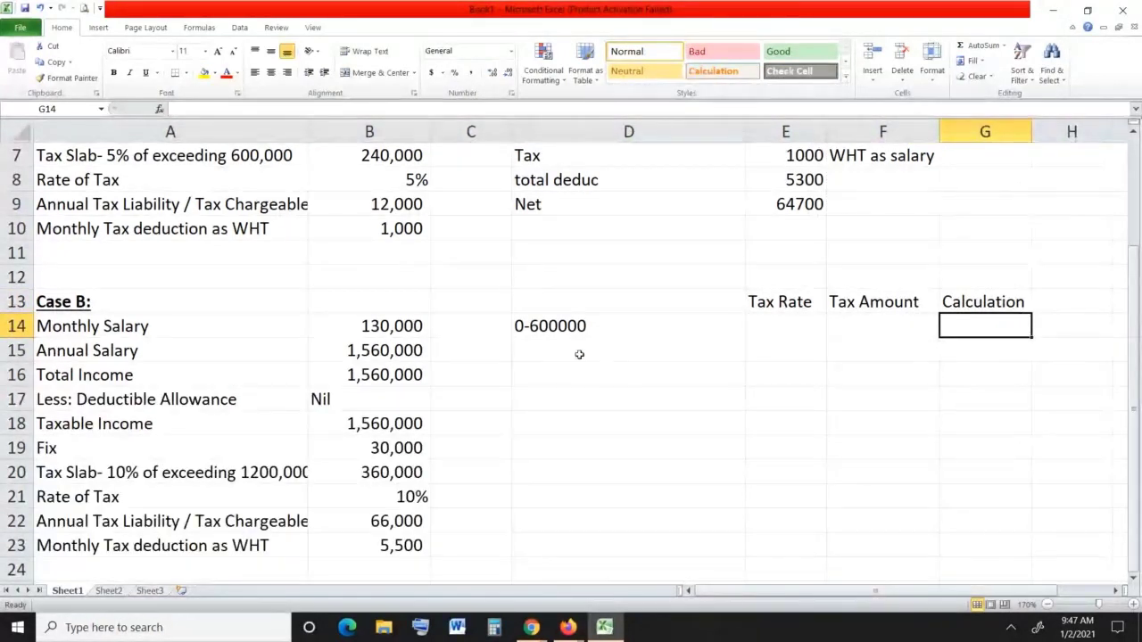
Switch to the withholding tax rate PDF in Firefox, check the salary slab tax rates, and return to the Excel worksheet.
left_click(575, 324)
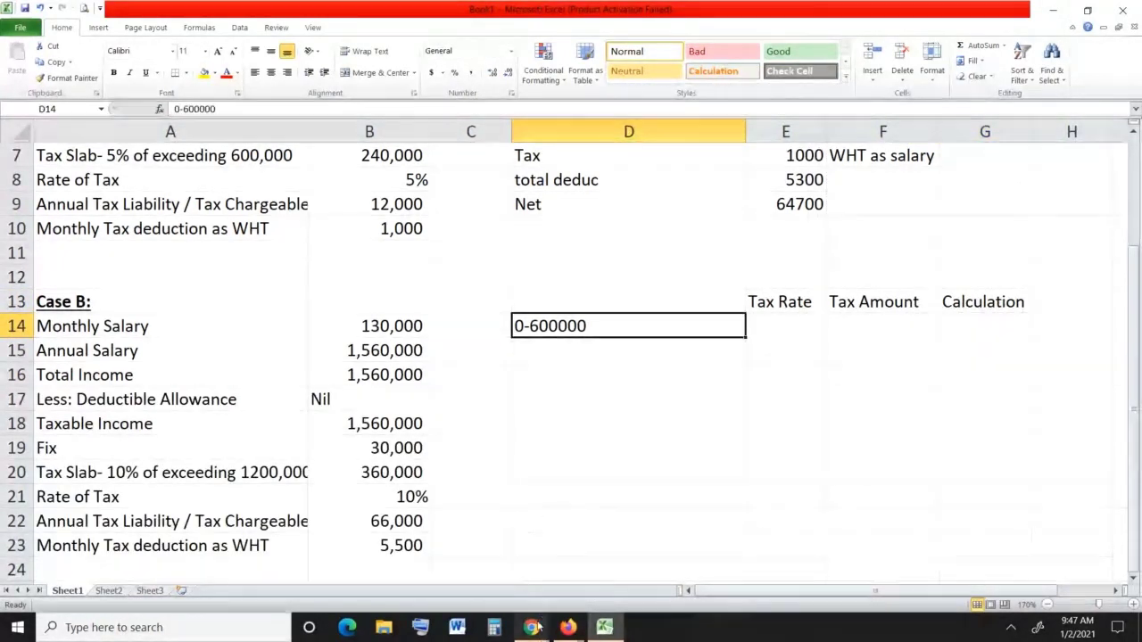
mouse_move(531, 627)
left_click(498, 595)
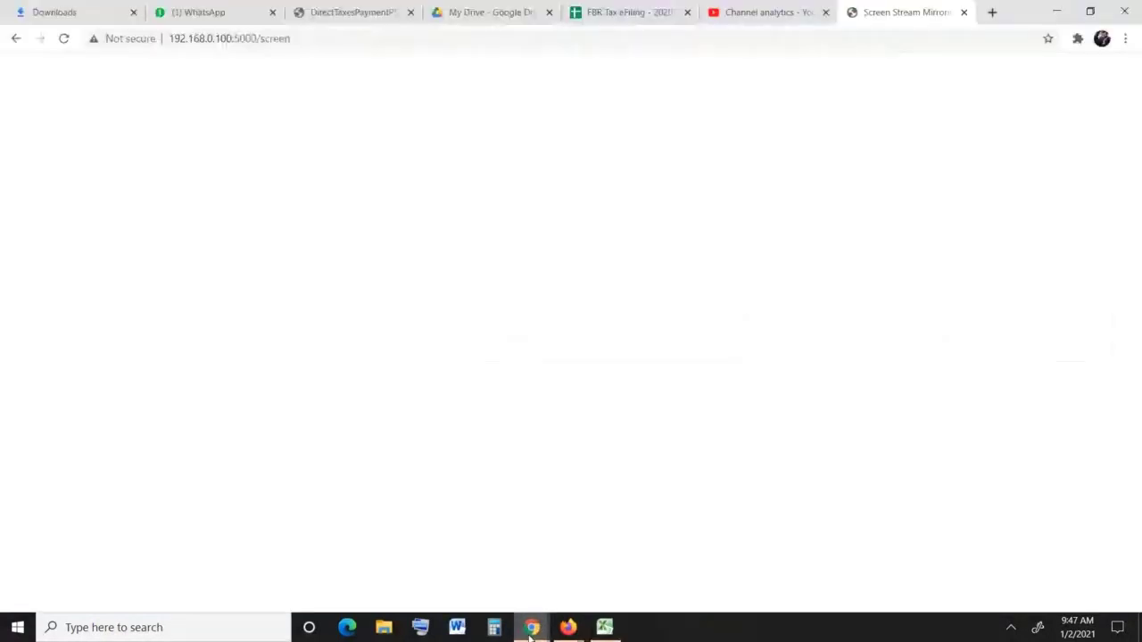
left_click(585, 586)
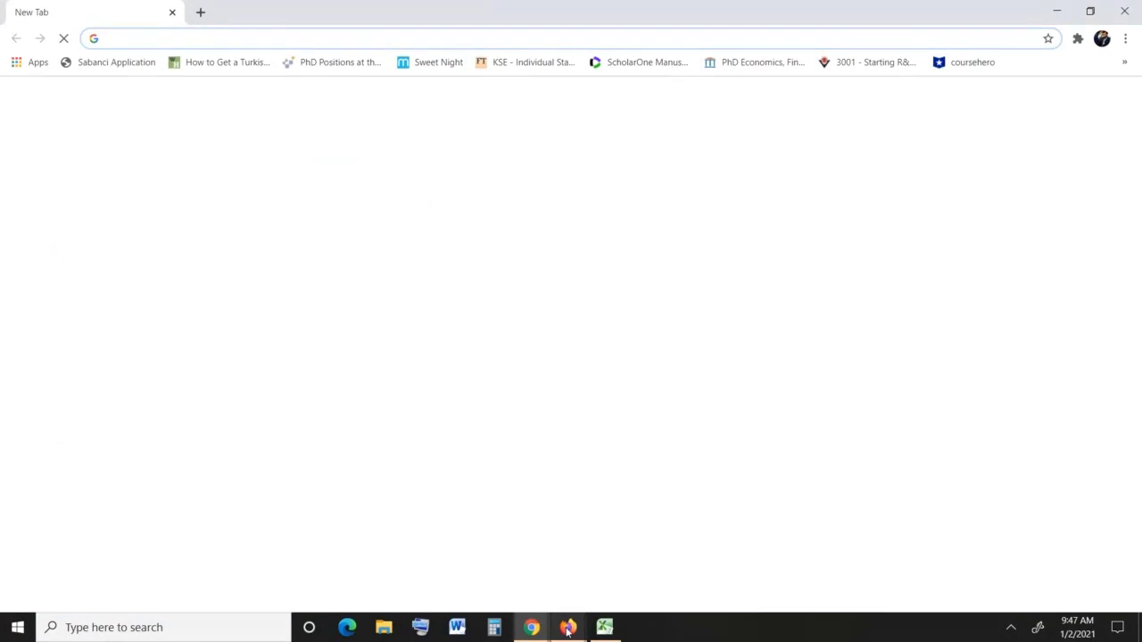
mouse_move(568, 631)
left_click(486, 562)
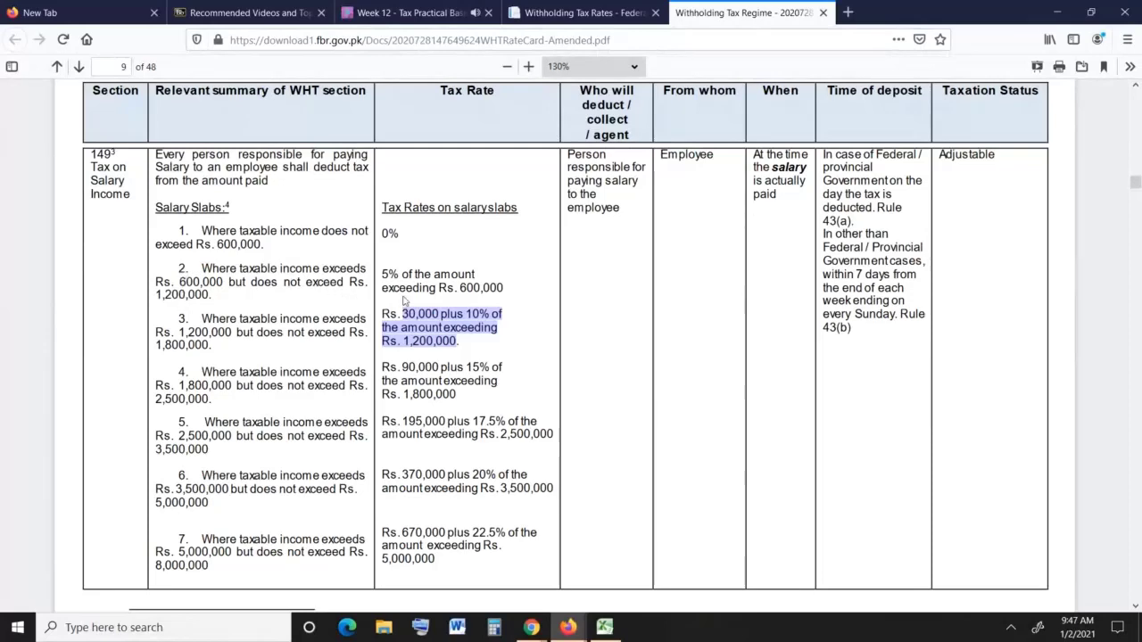
mouse_move(533, 633)
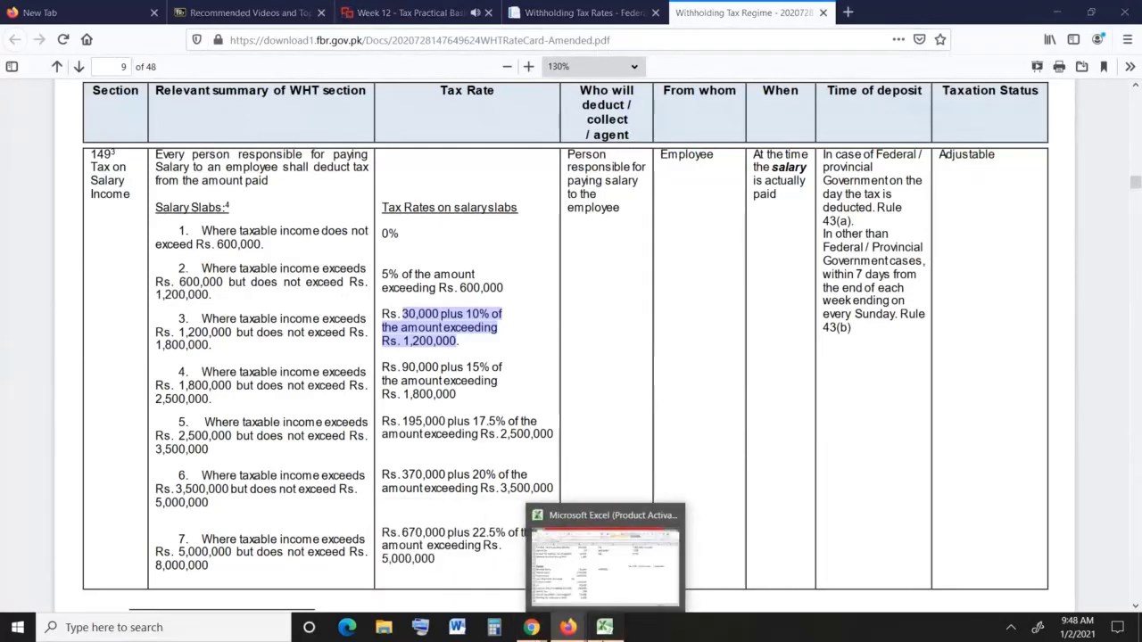
left_click(604, 628)
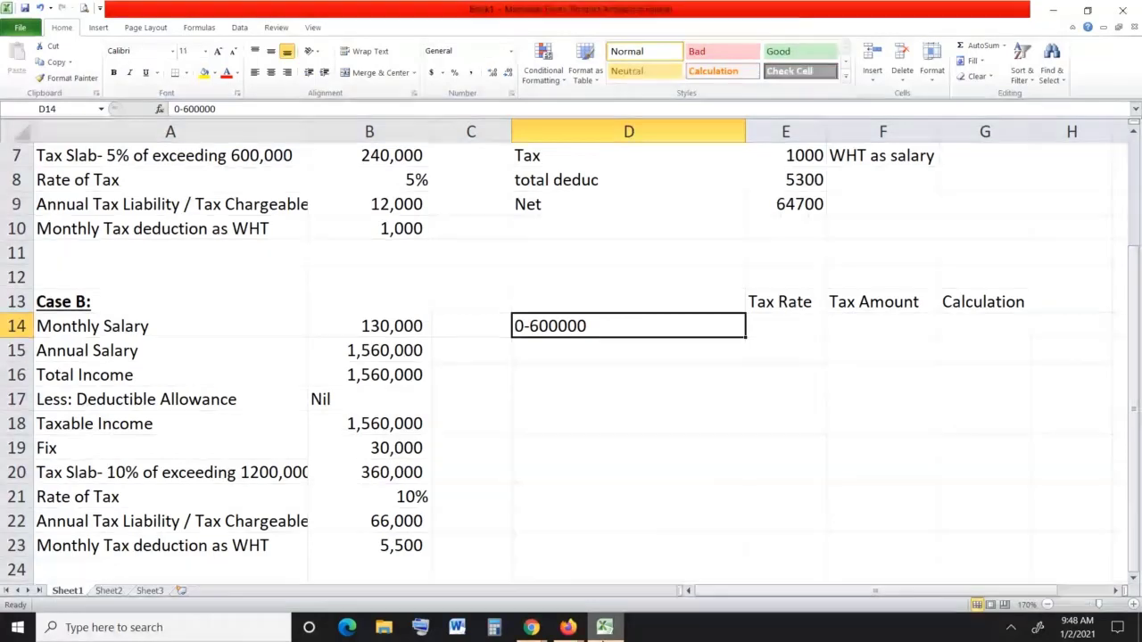
For the 0-600000 slab, enter a tax rate of 0% in E14 and a tax amount of 0 in F14.
left_click(785, 326)
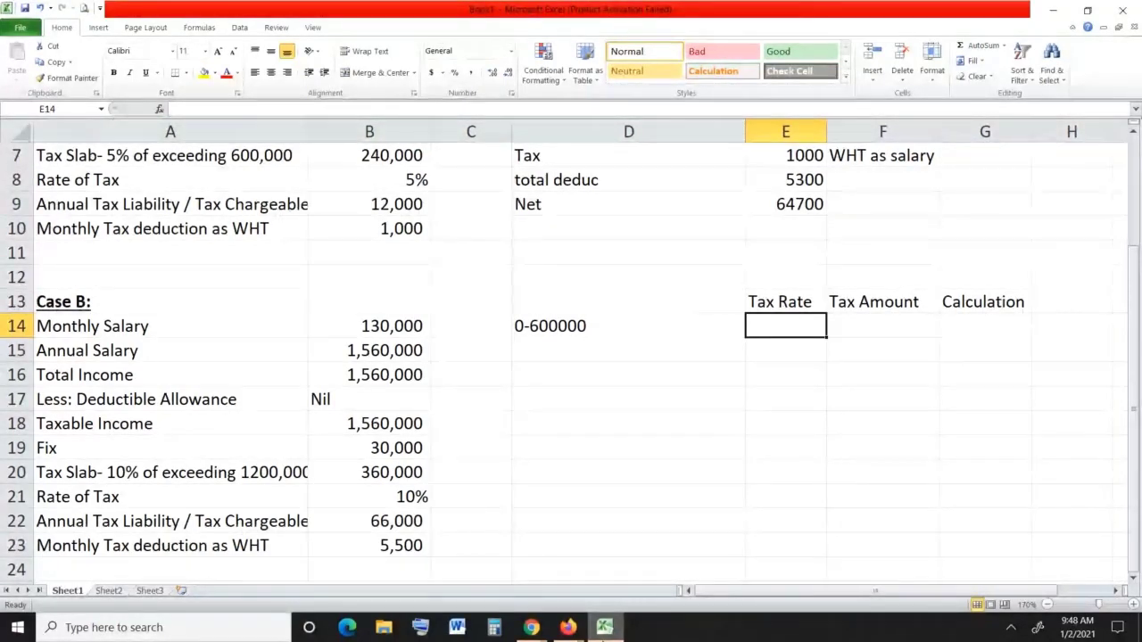
type("0%")
key("Tab")
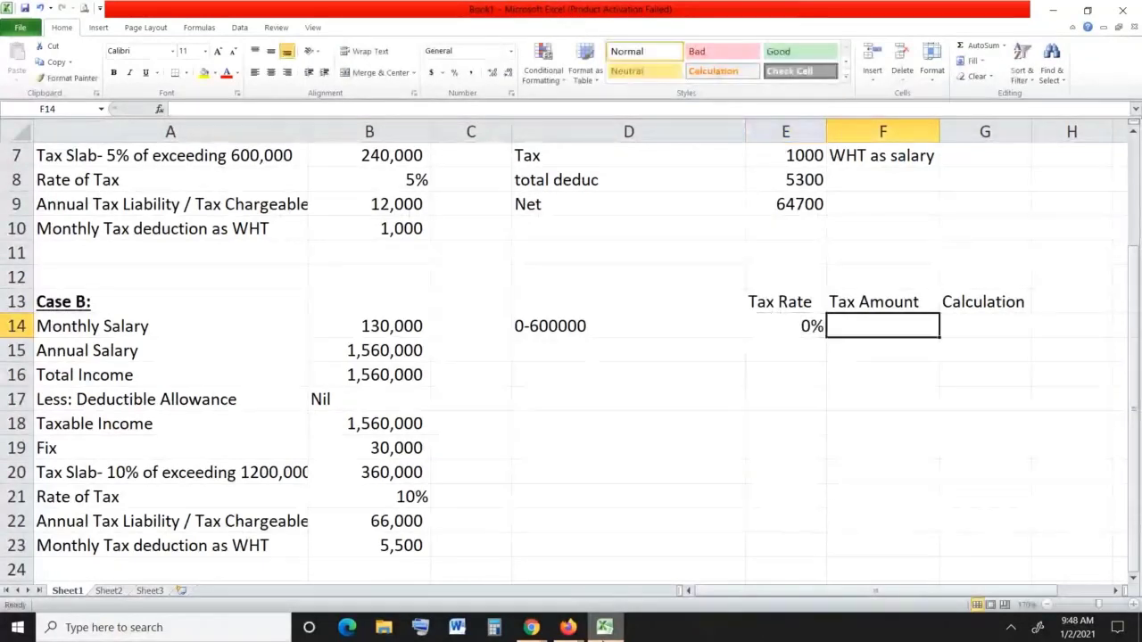
type("0")
key("Tab")
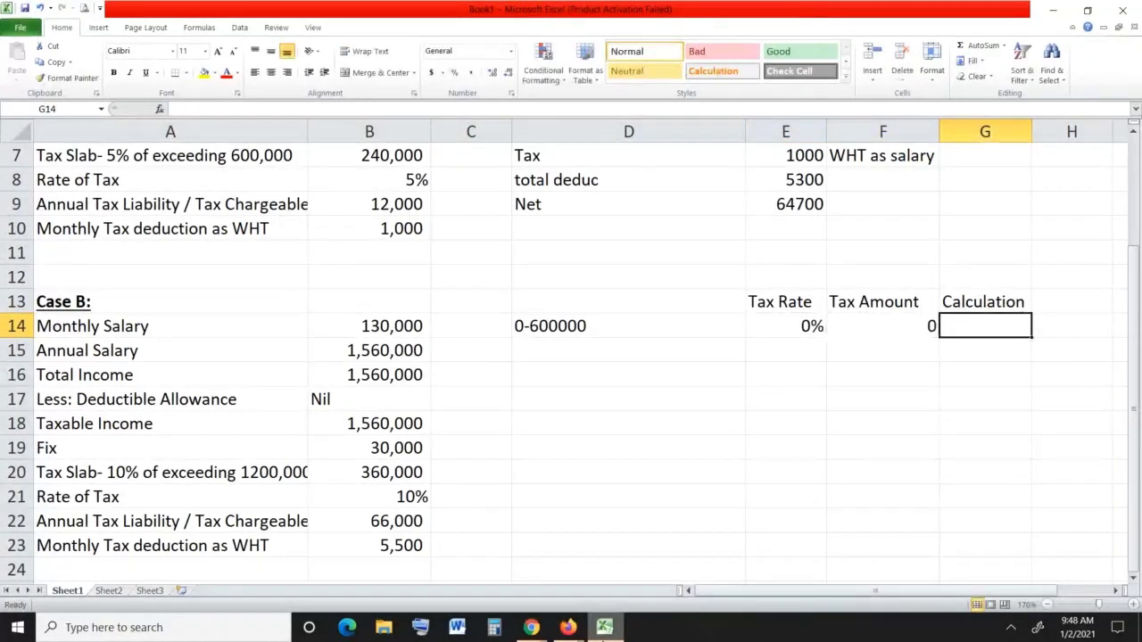
Enter the second slab range 600001 - 1200000 in D15 with a tax rate of 5% in E15.
key("Return")
key("Left")
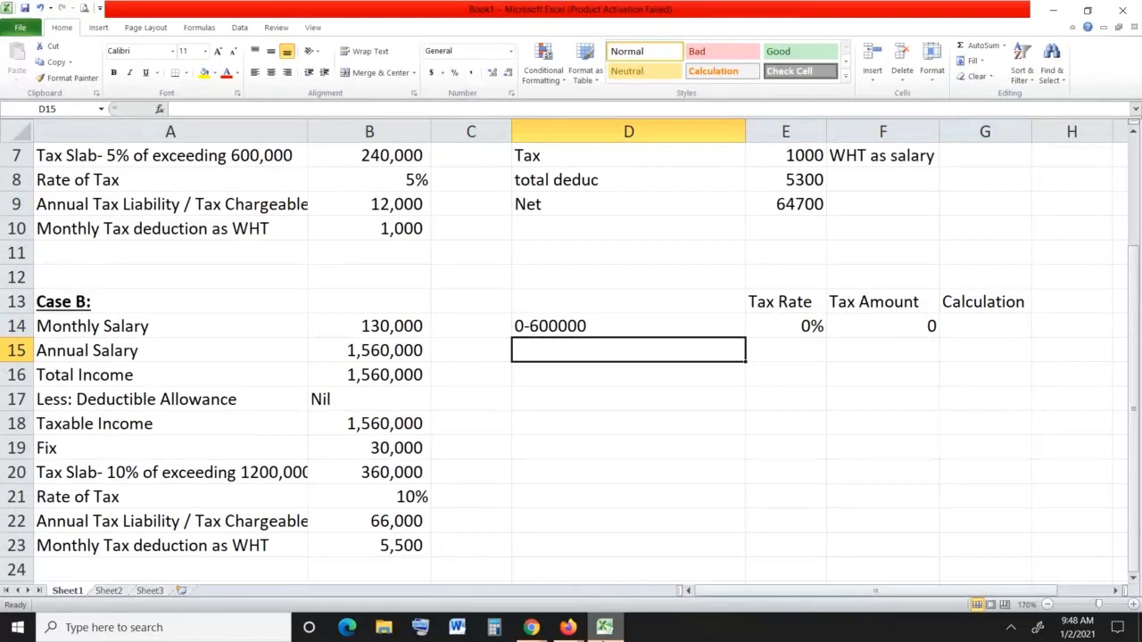
type("600000")
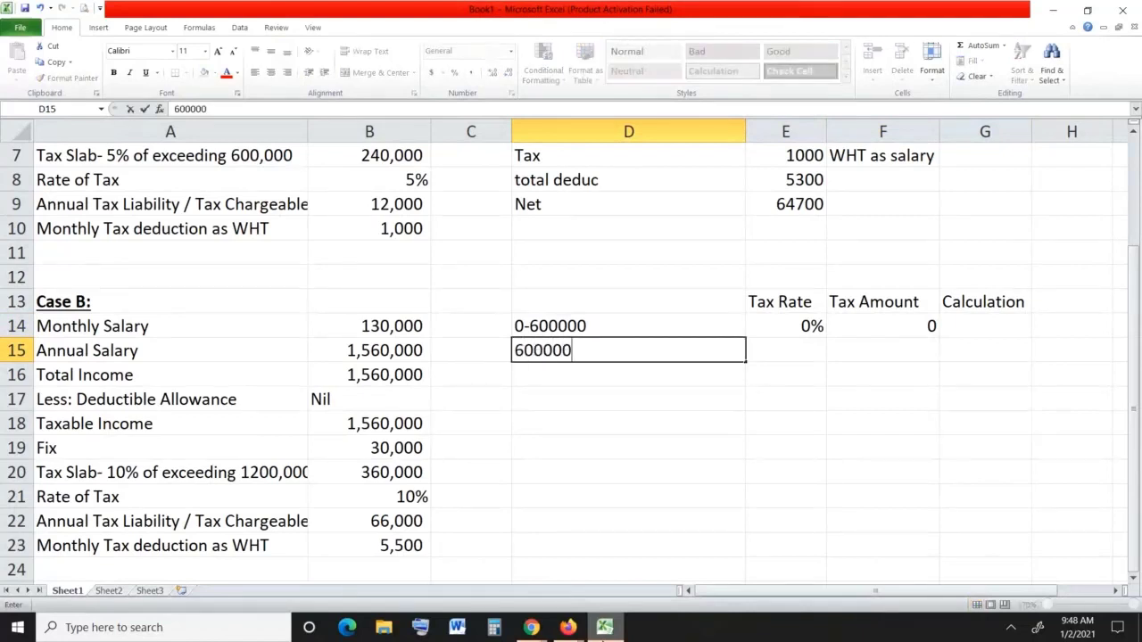
key("BackSpace")
type("1  - 1200000")
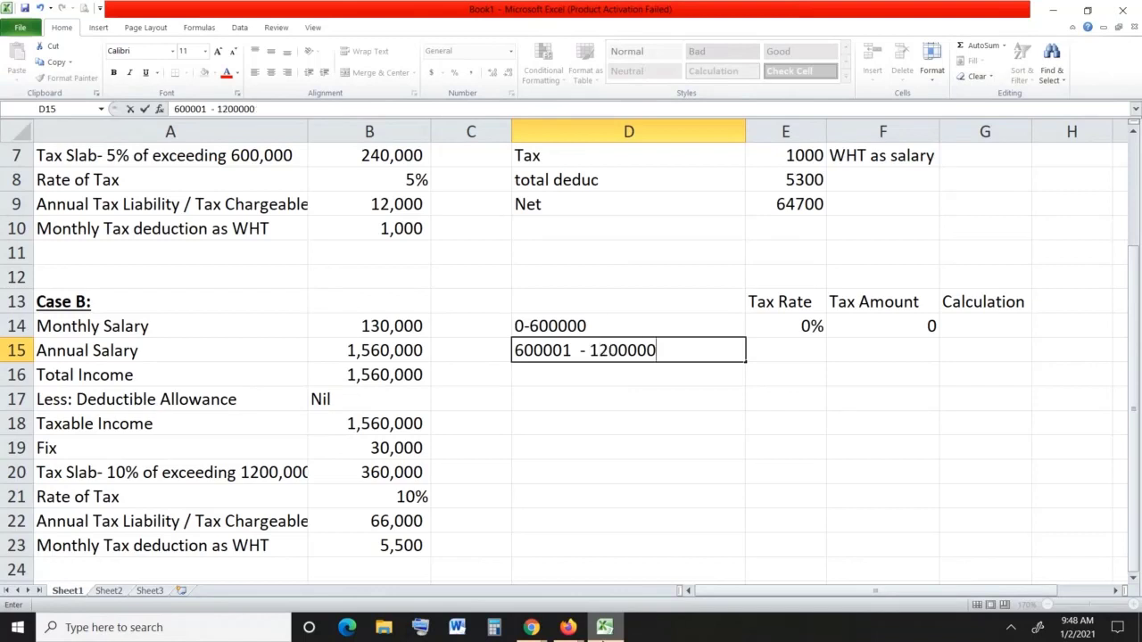
key("Tab")
type("5%")
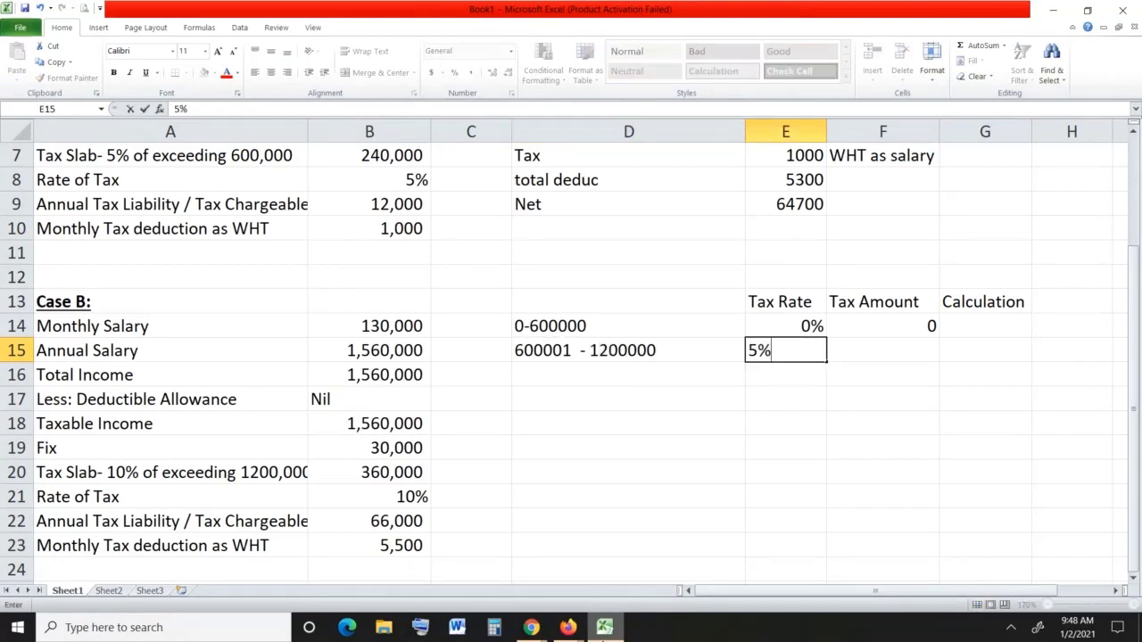
key("Tab")
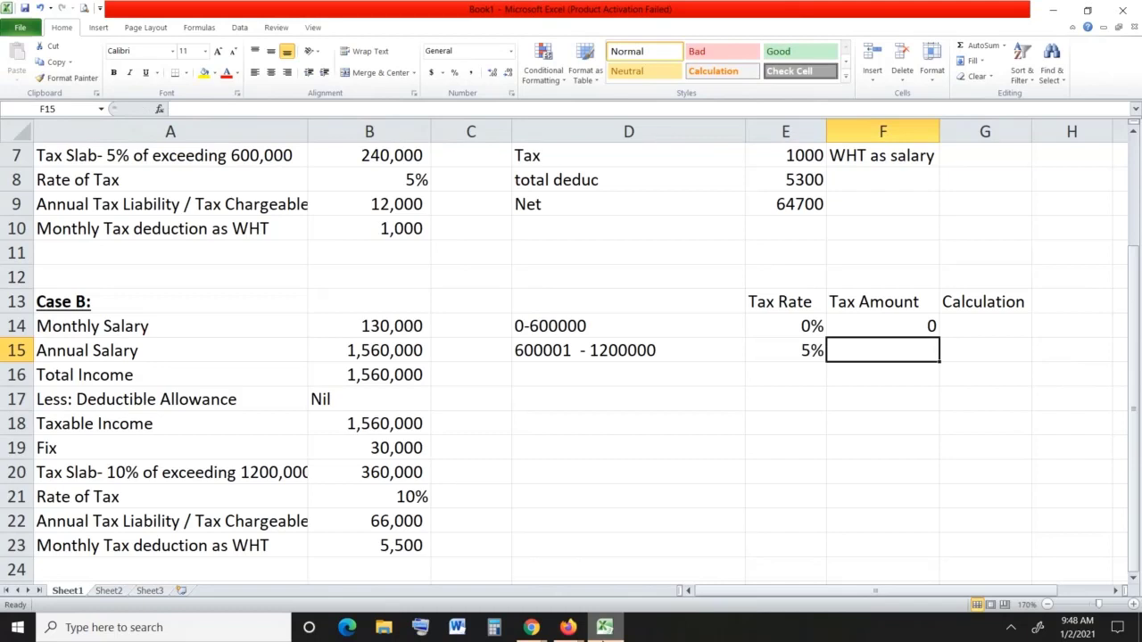
left_click(985, 349)
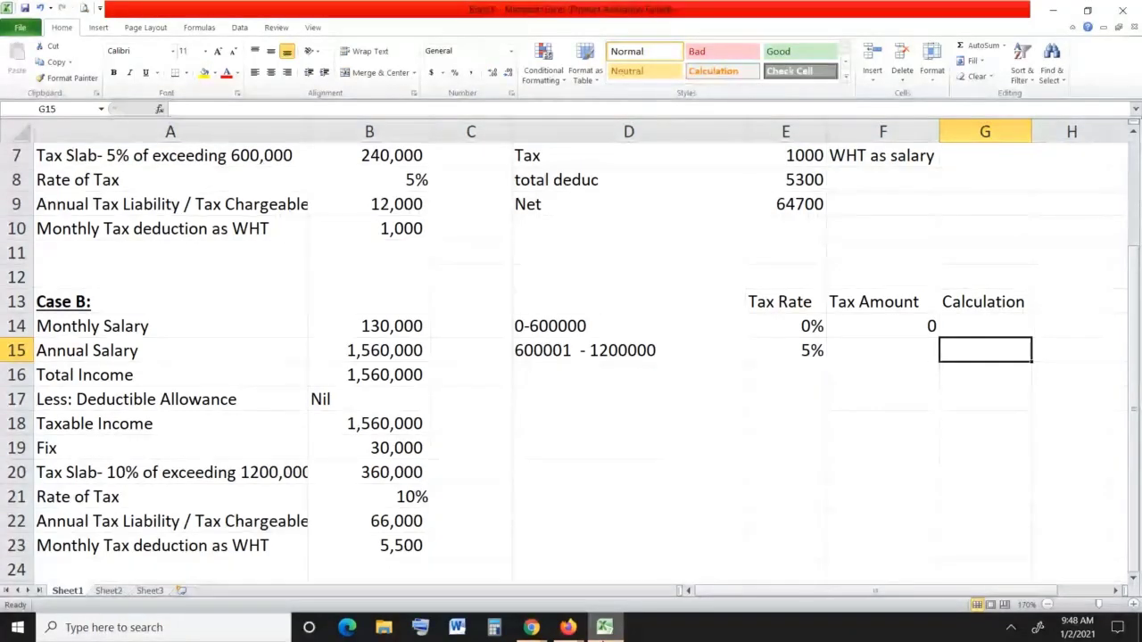
type("=1200000")
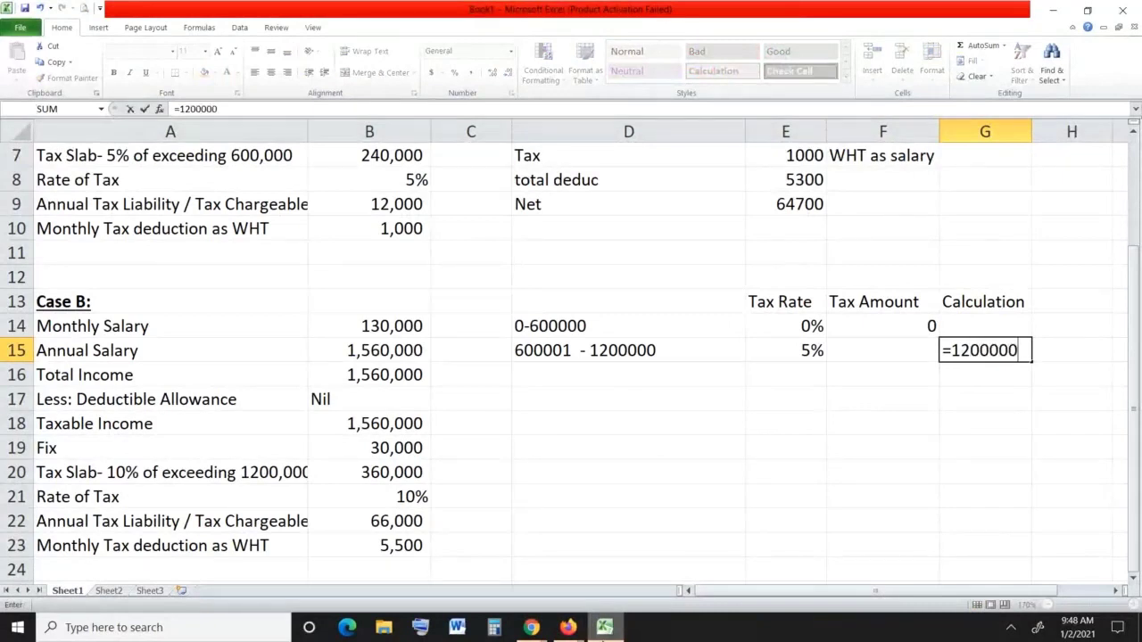
type("-600000")
key("Return")
left_click(985, 349)
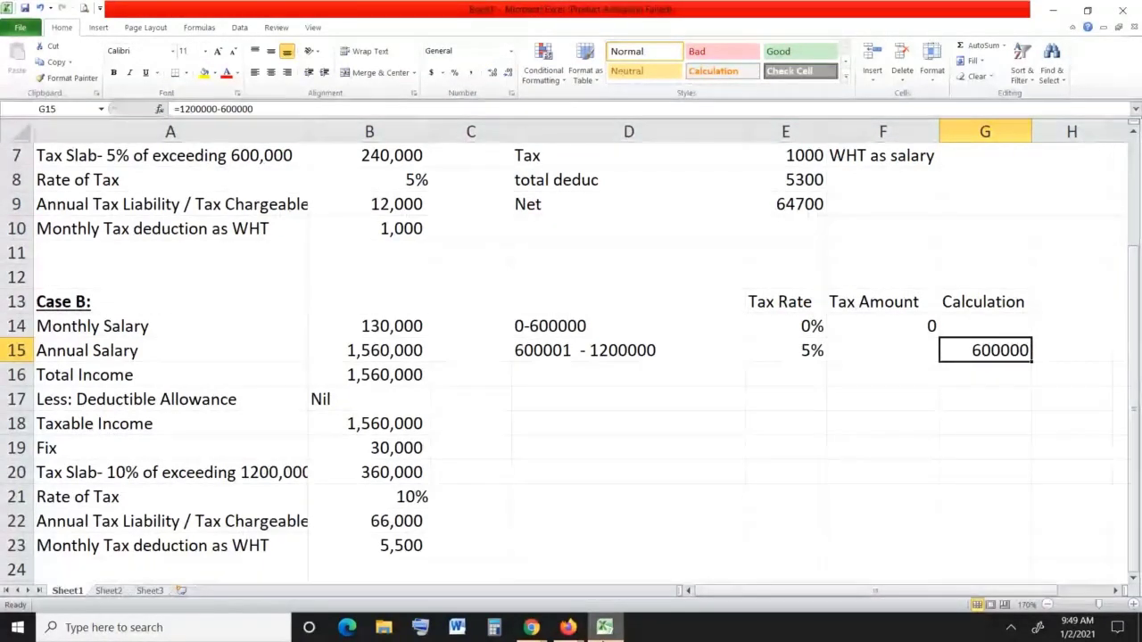
Calculate the second slab's tax amount in F15 with the formula =G15*E15.
left_click(882, 350)
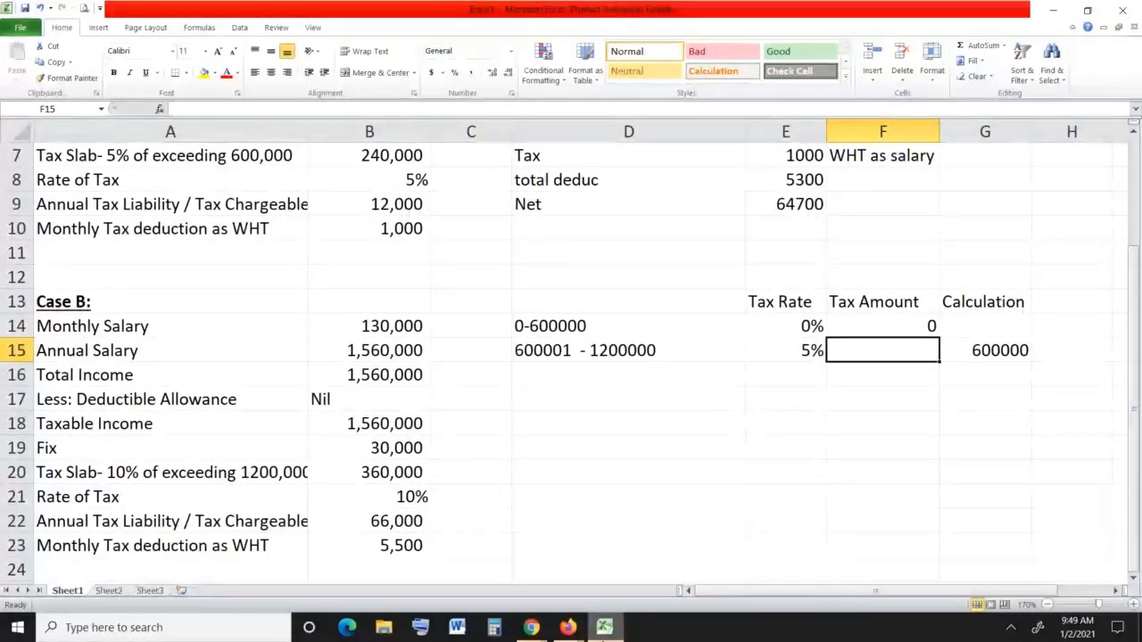
left_click(985, 350)
left_click(882, 349)
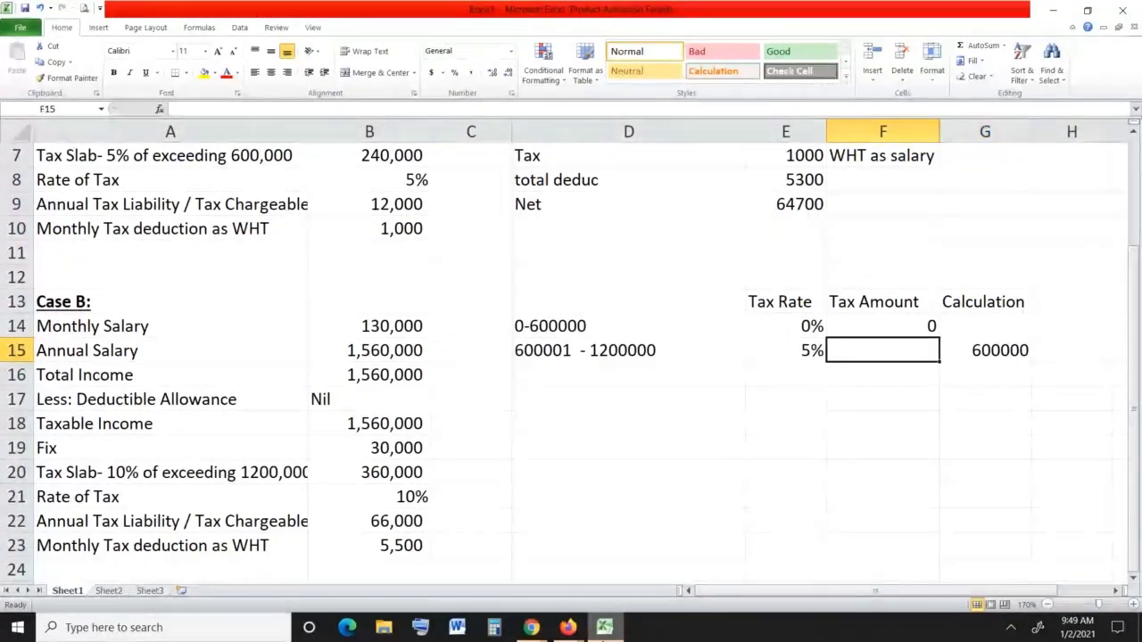
type("=")
left_click(985, 350)
type("*E15")
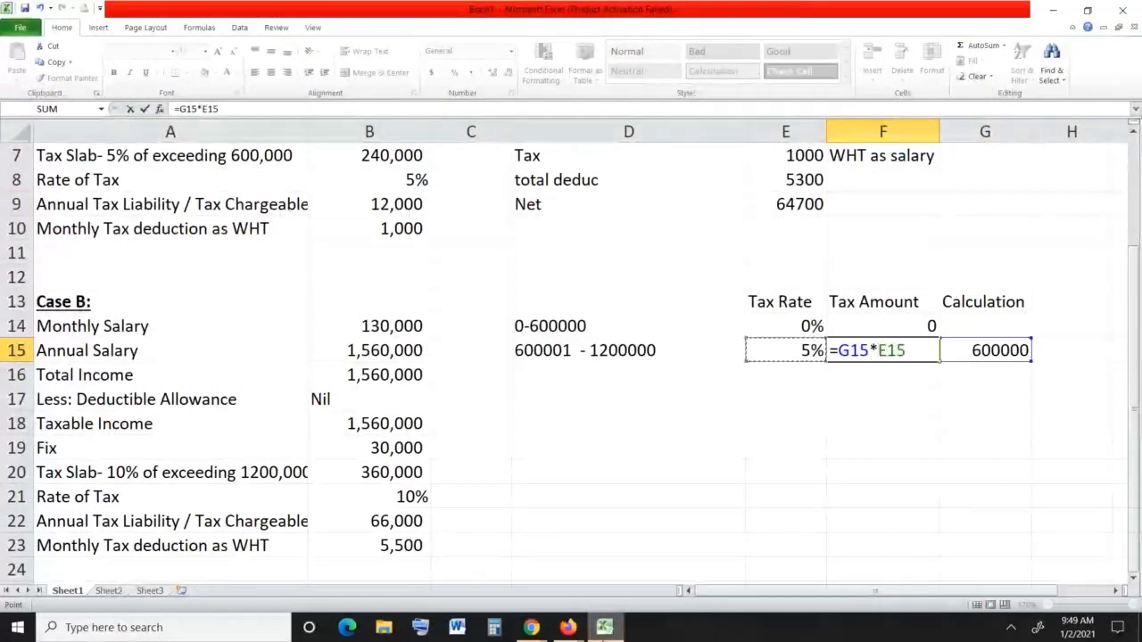
key("Return")
key("Up")
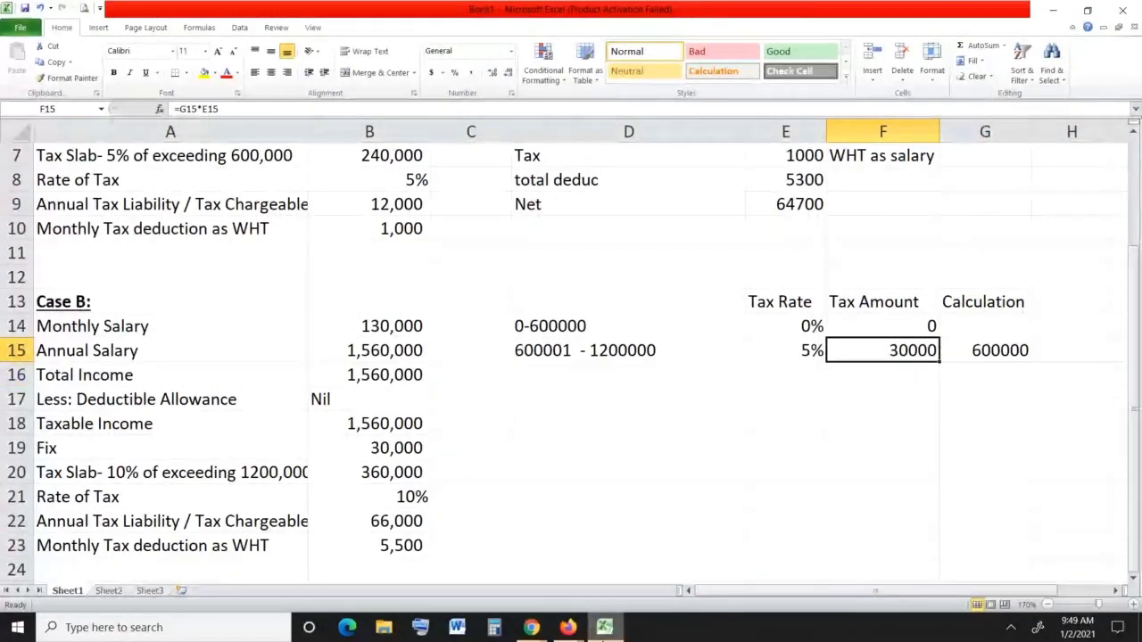
Compare the second slab's tax amount with the Fix amount in the Case B calculation.
left_click(370, 350)
left_click(369, 399)
left_click(369, 447)
left_click(369, 399)
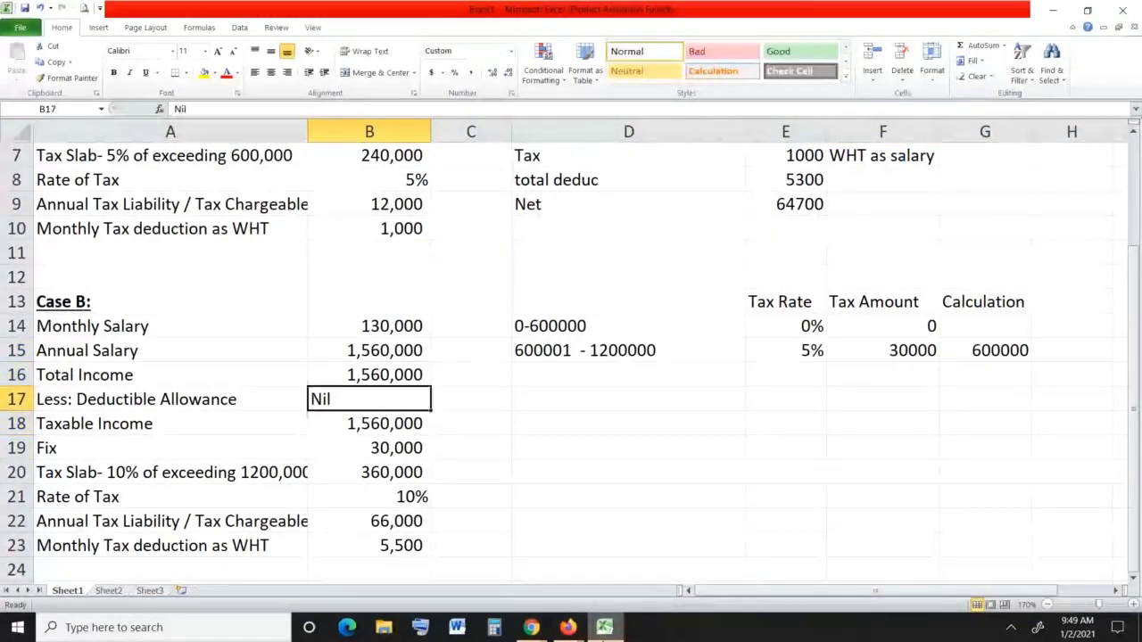
left_click(369, 374)
left_click(629, 350)
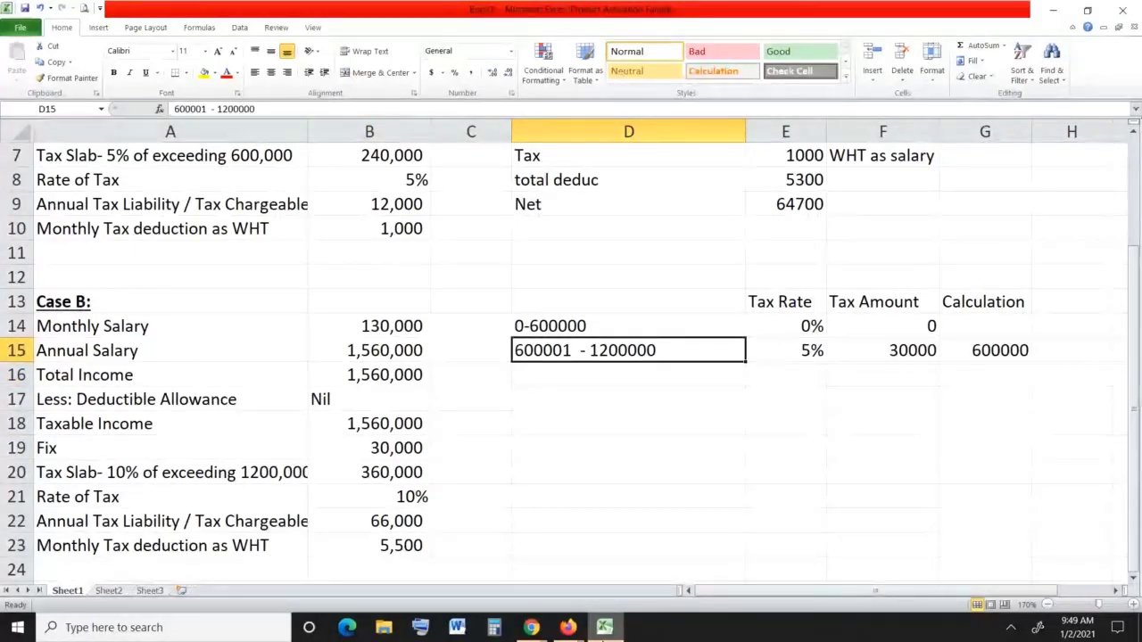
left_click(629, 374)
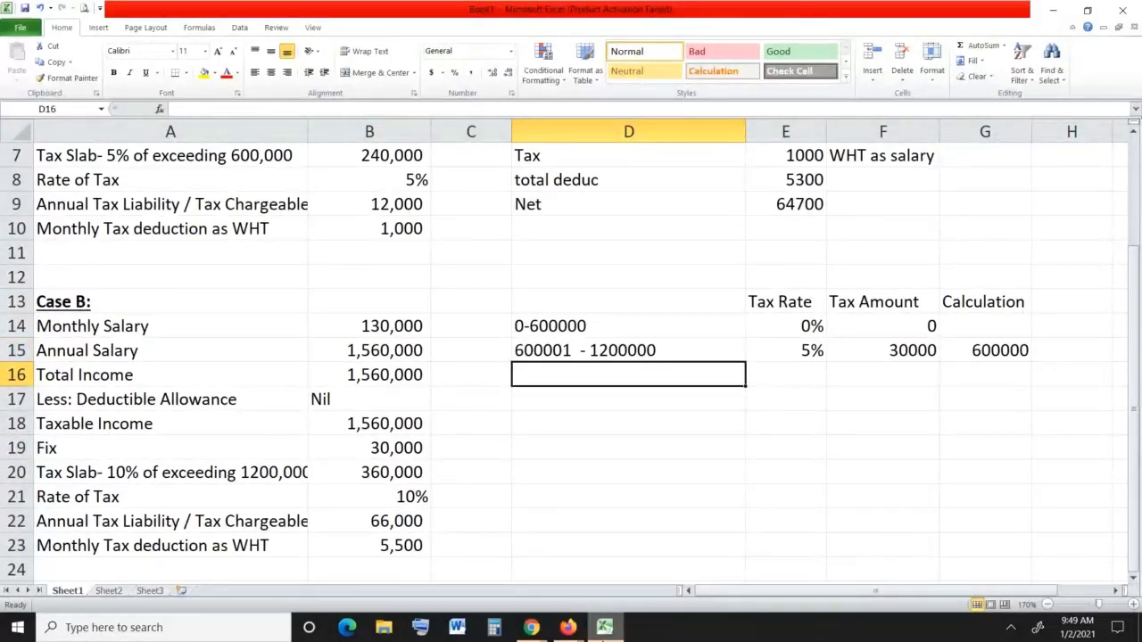
type("12000")
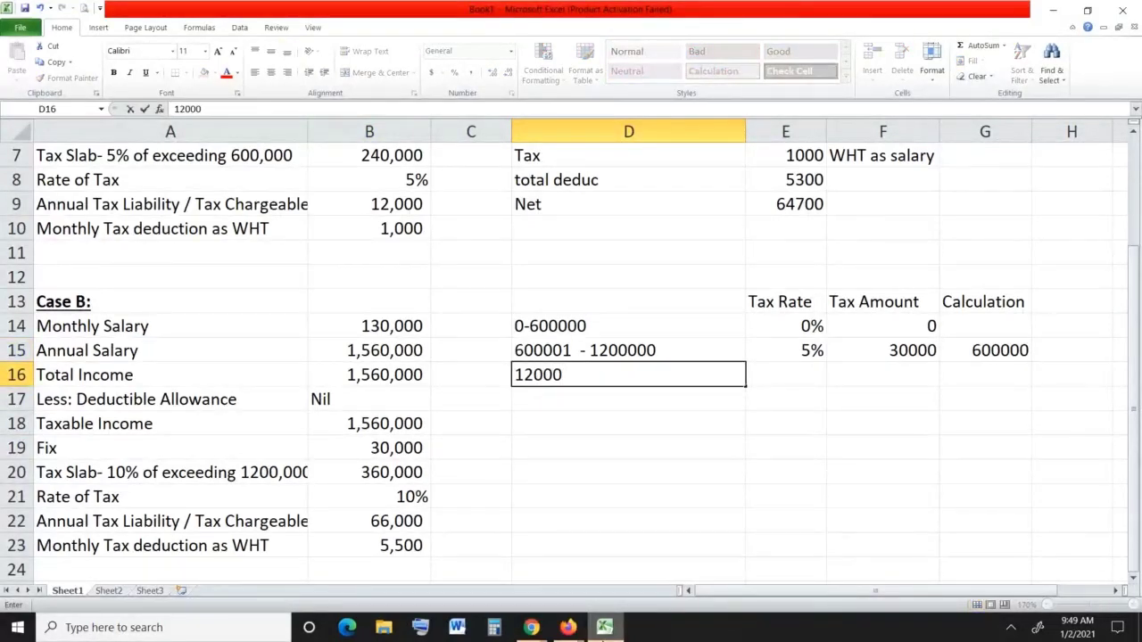
type("01")
key("BackSpace")
type("01-")
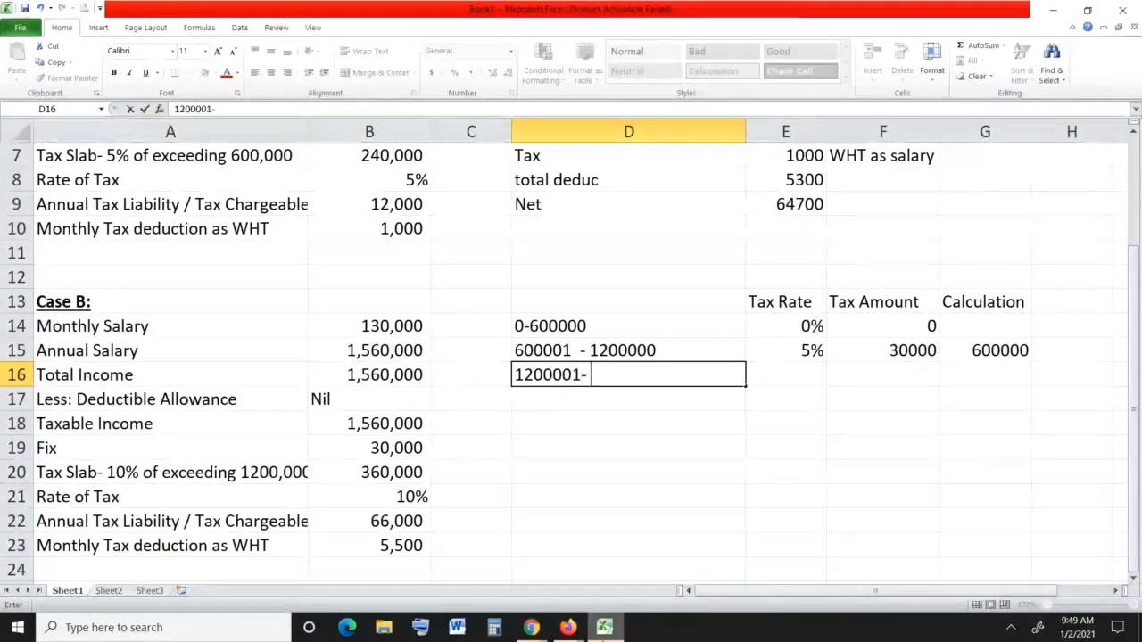
type(" 156")
key("BackSpace")
type("560000")
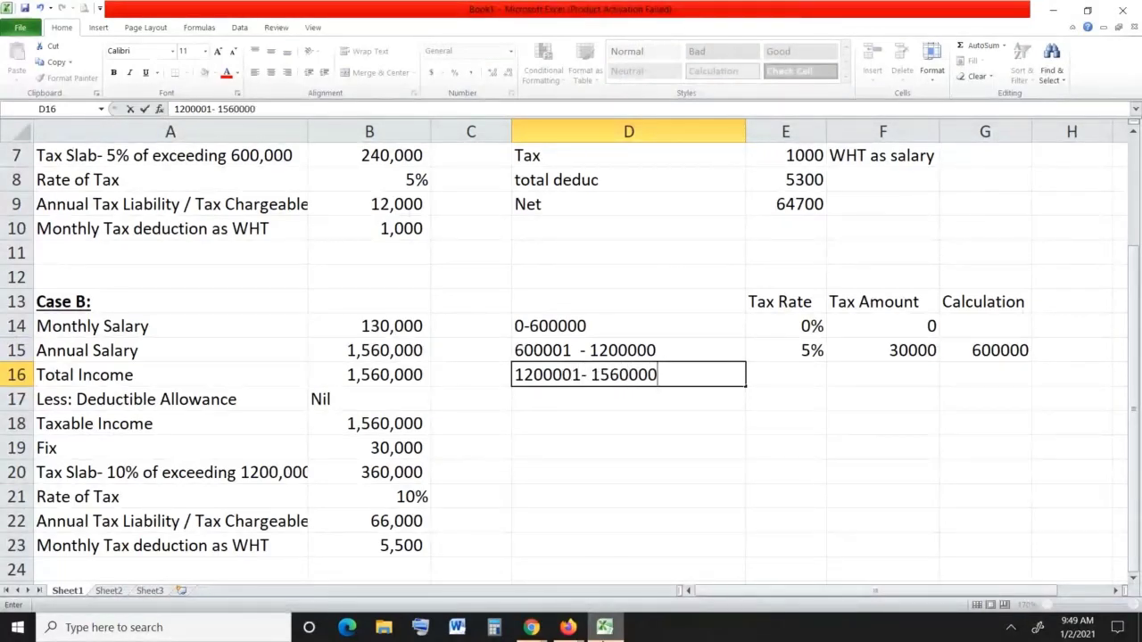
left_click(785, 375)
type("10")
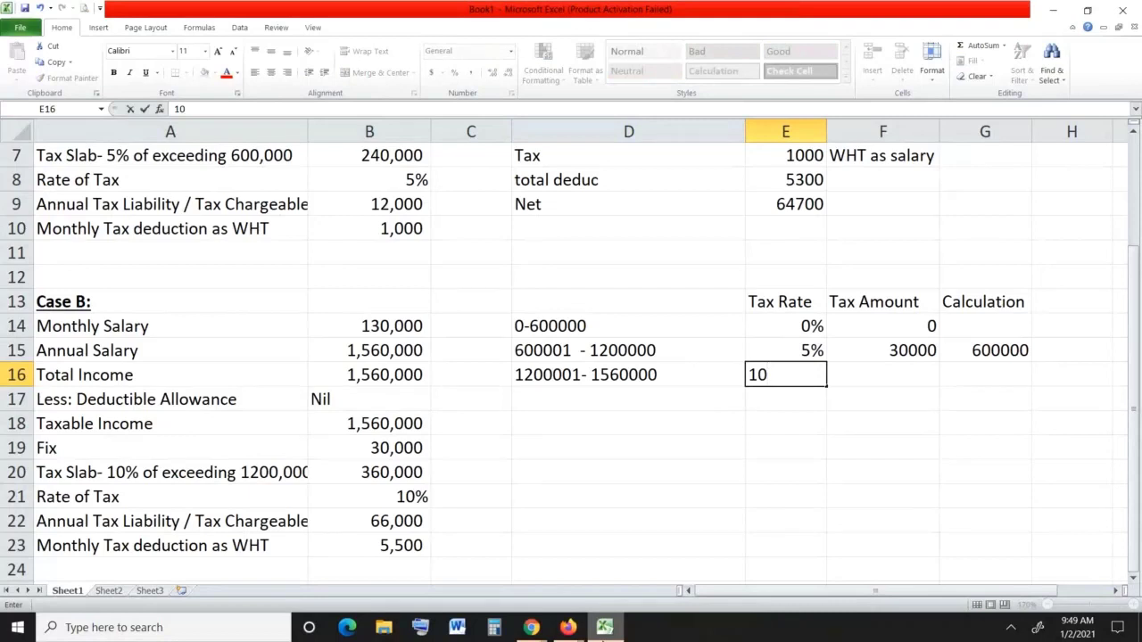
type("%")
left_click(985, 375)
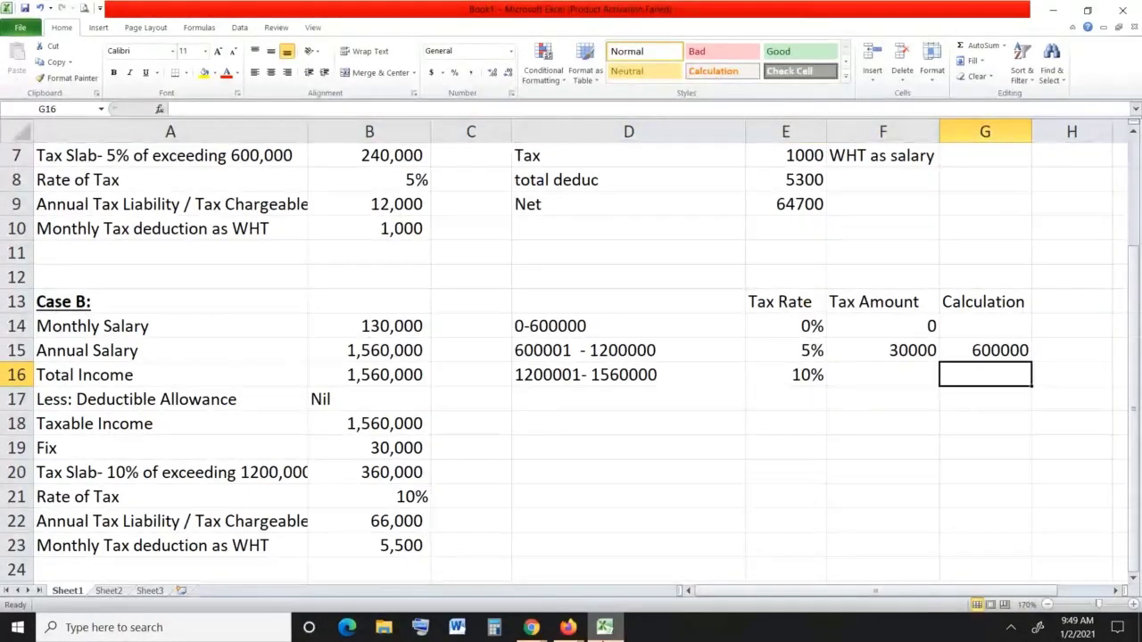
type("=156000")
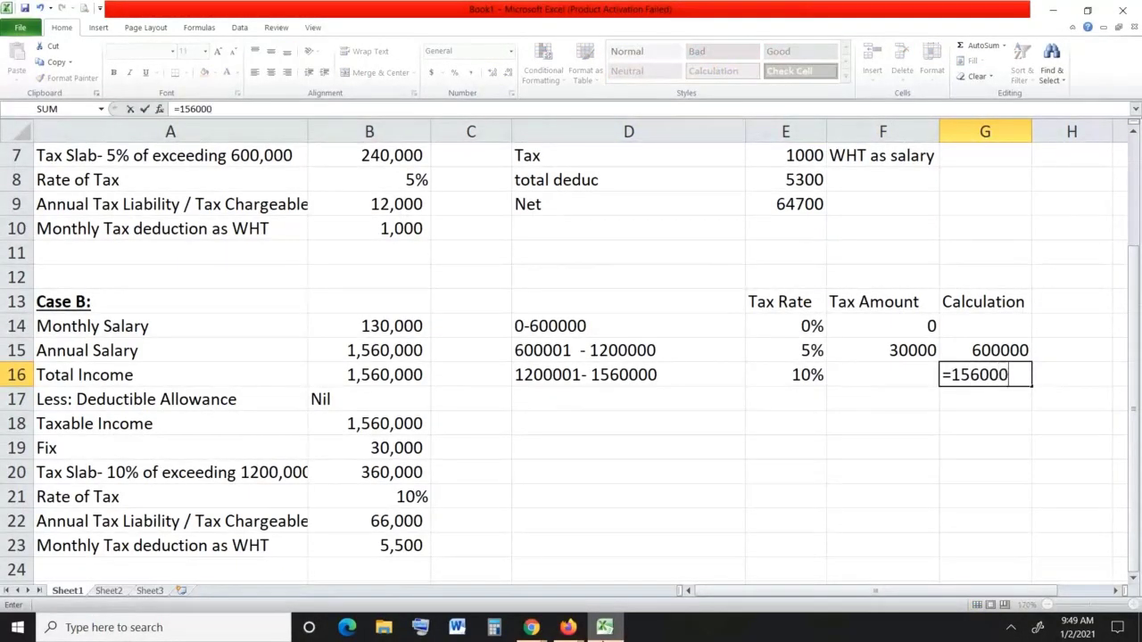
type("0-120000")
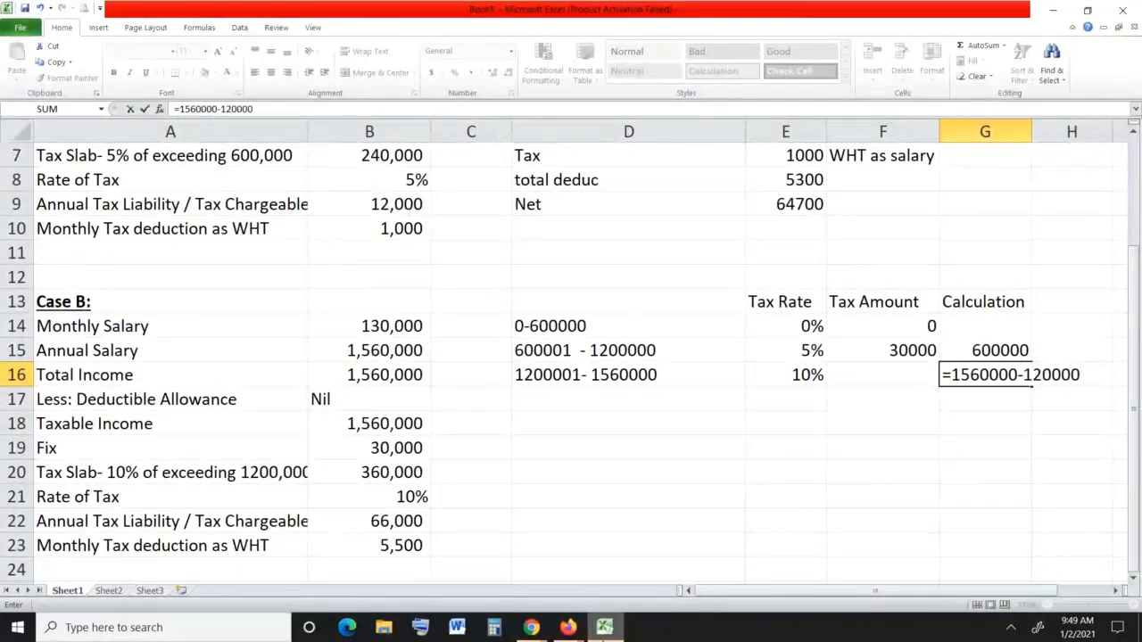
type("0")
key("Return")
key("Up")
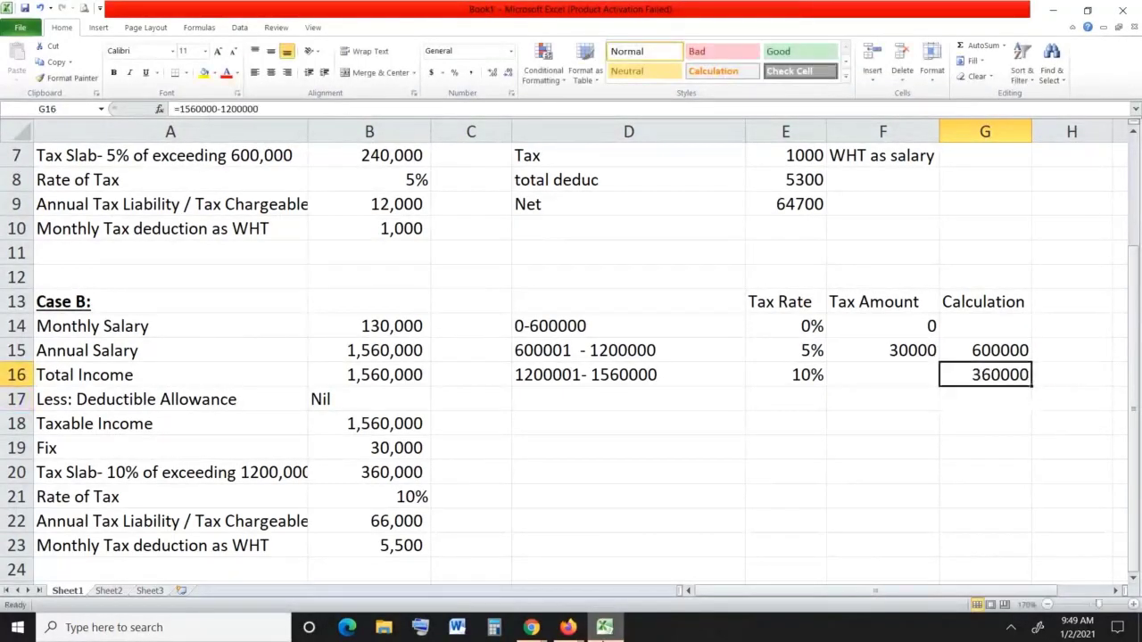
Calculate the third slab's tax amount in F16 with the formula =G16*E16.
key("Left")
key("Left")
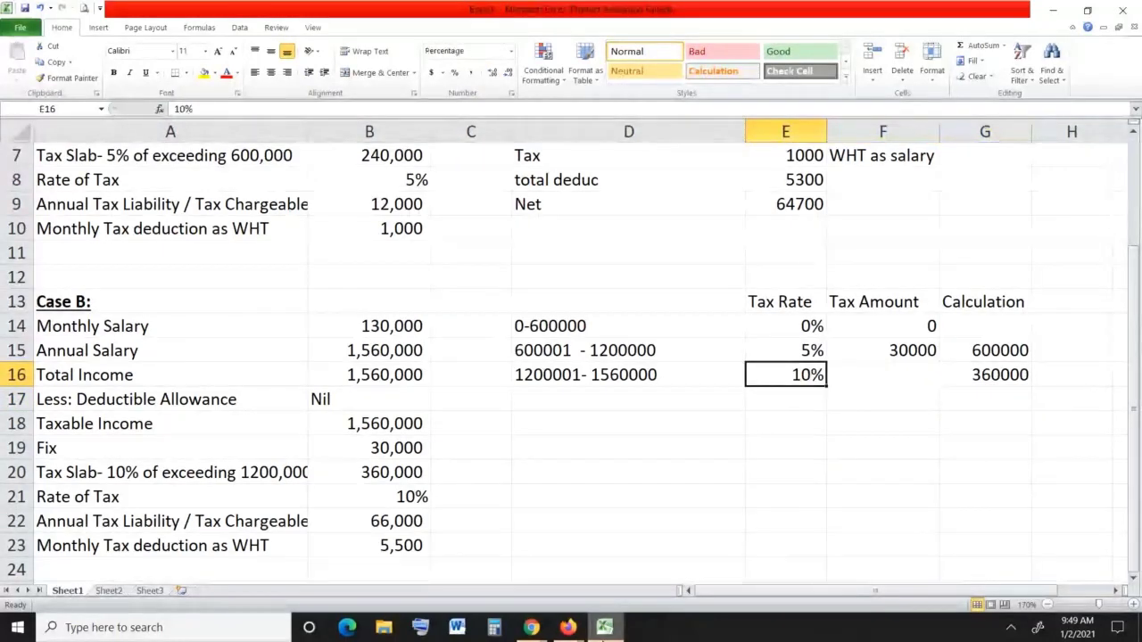
key("Right")
type("=")
key("Right")
type("*")
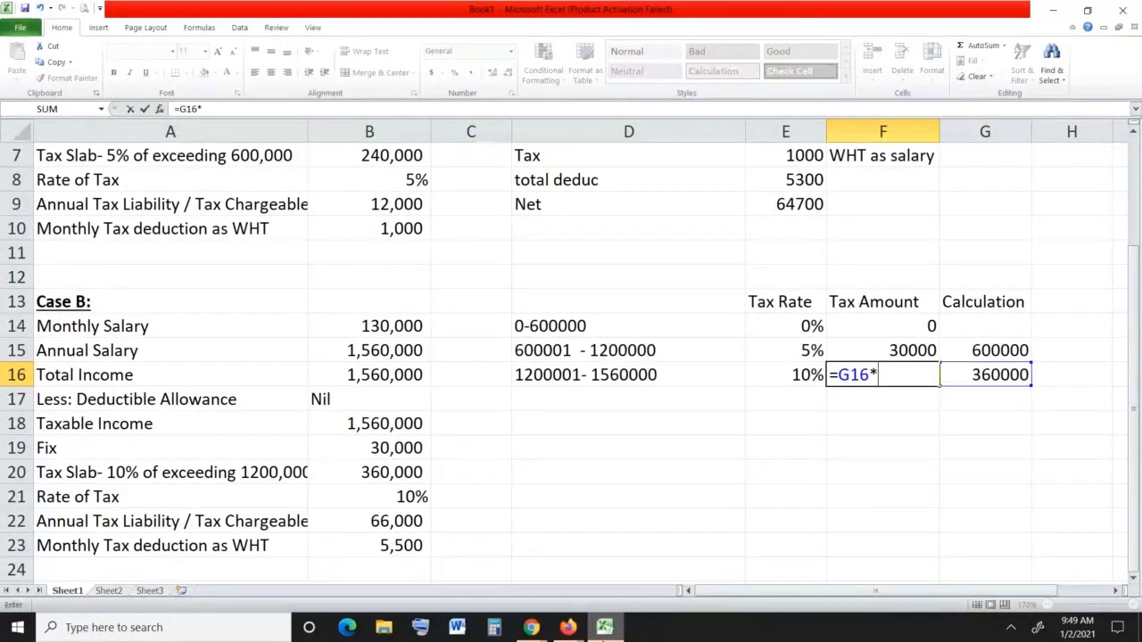
key("Left")
key("Return")
left_click(882, 374)
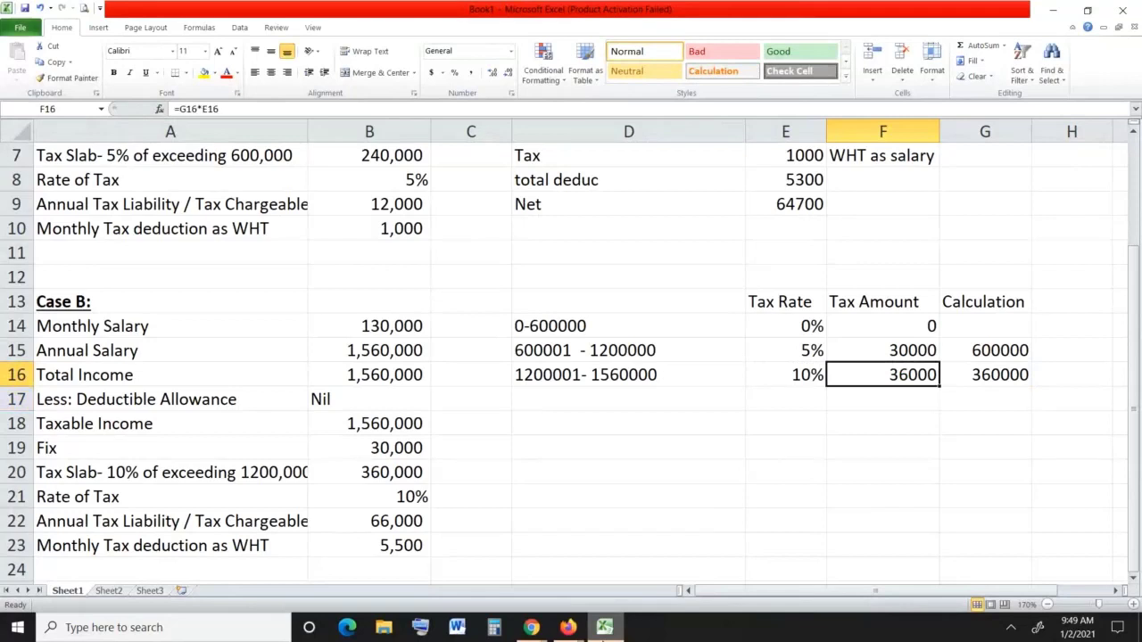
Label D18, below the slab table, as TotalTax Liability.
key("Down")
key("Left")
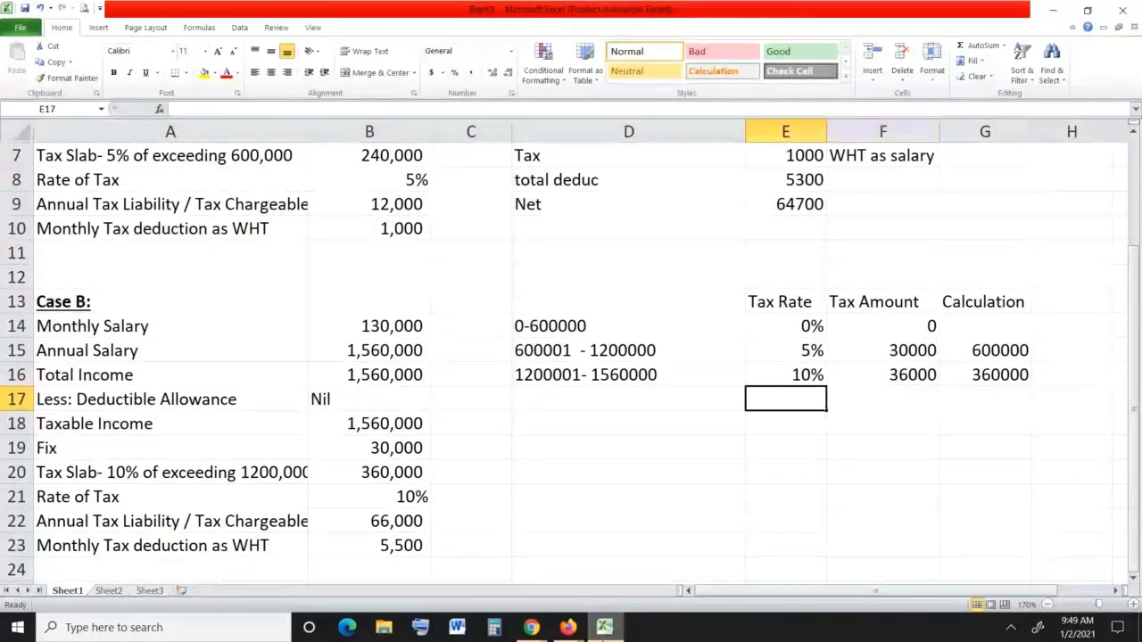
key("Left")
key("Down")
type("TotalTa")
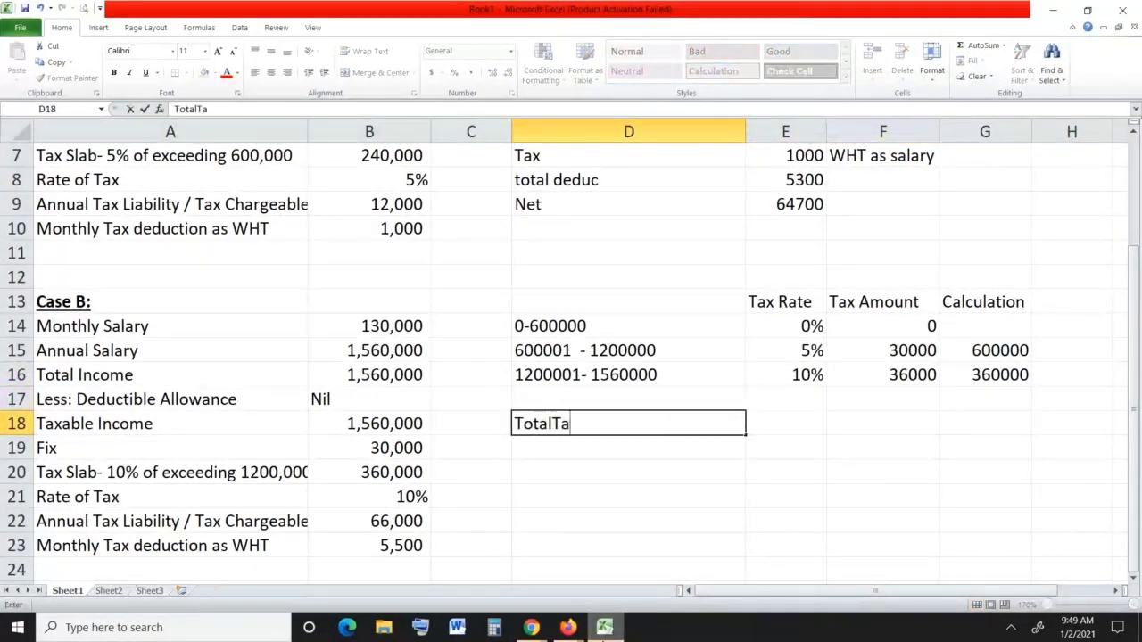
type("x")
key("alt")
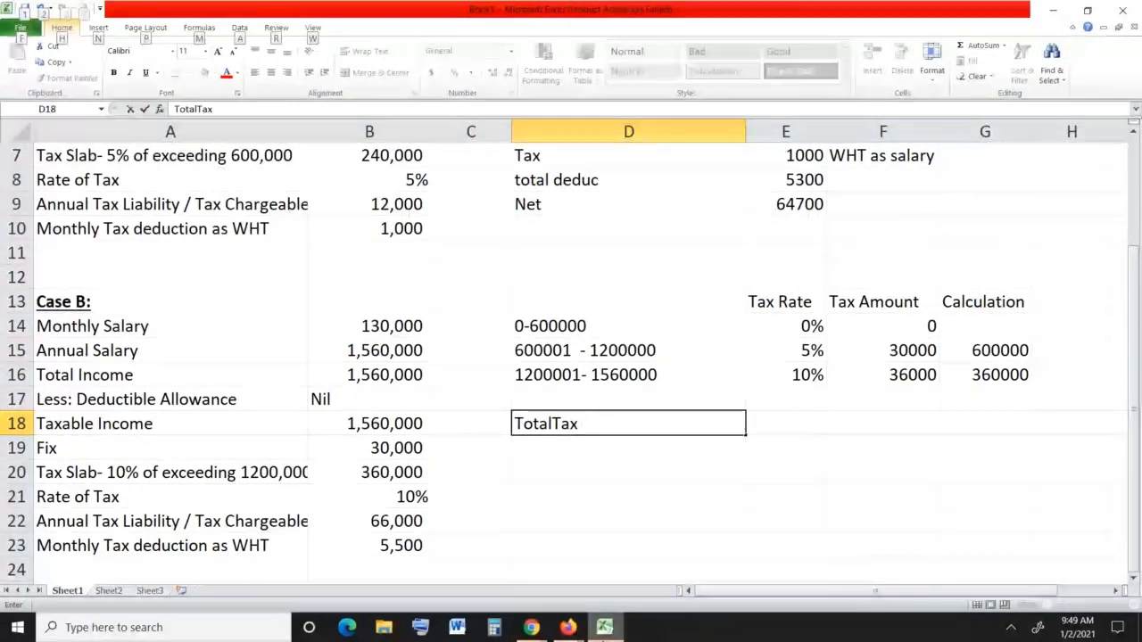
left_click(680, 515)
left_click(655, 428)
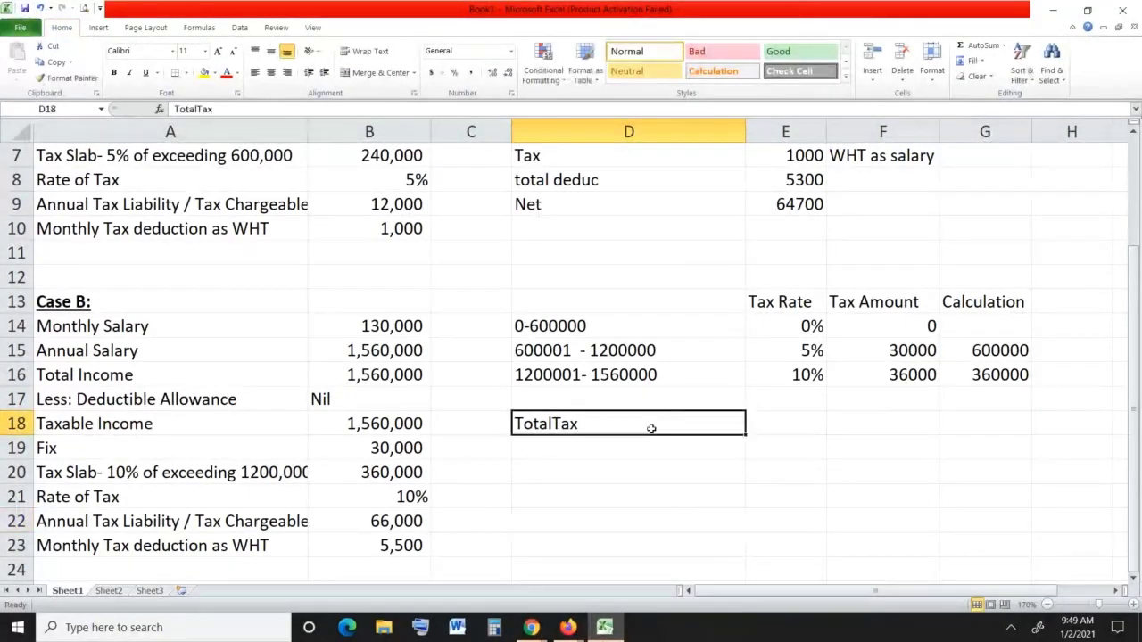
left_click(298, 109)
type("Li")
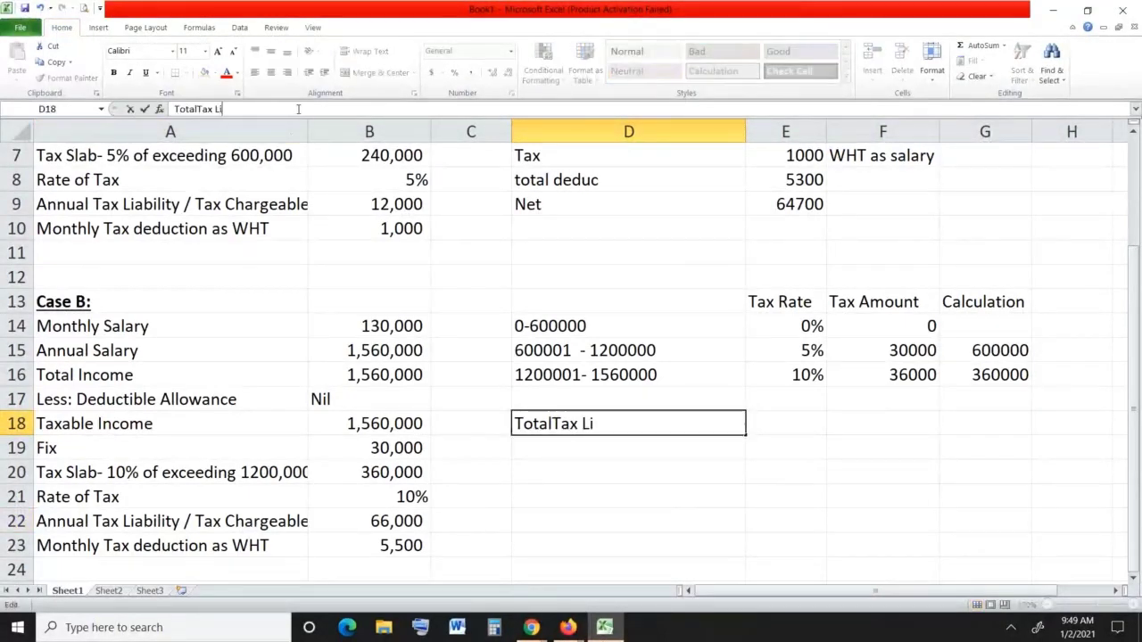
type("ability")
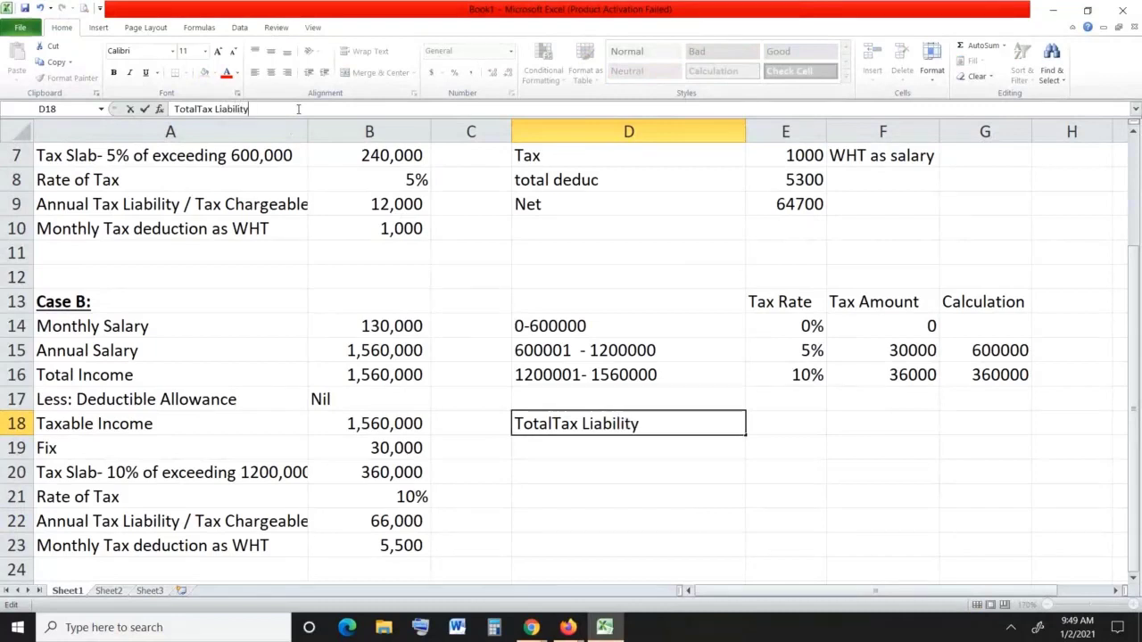
key("Return")
Enter 66000 as the total tax liability in F18, under the Tax Amount column.
key("Up")
key("Right")
key("Right")
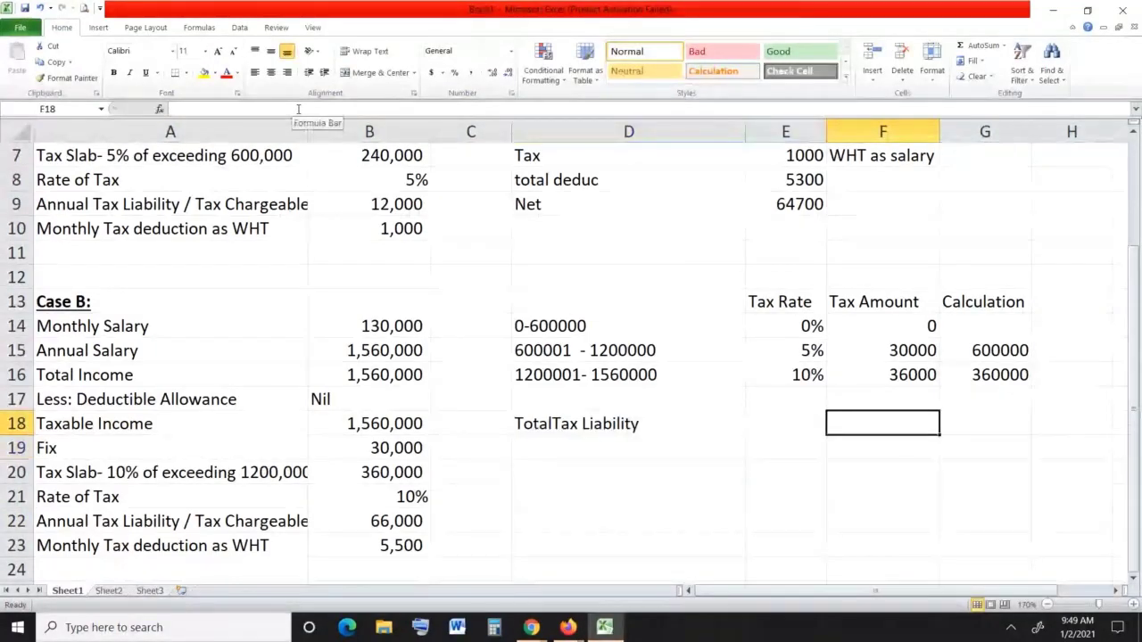
type("66000")
key("Return")
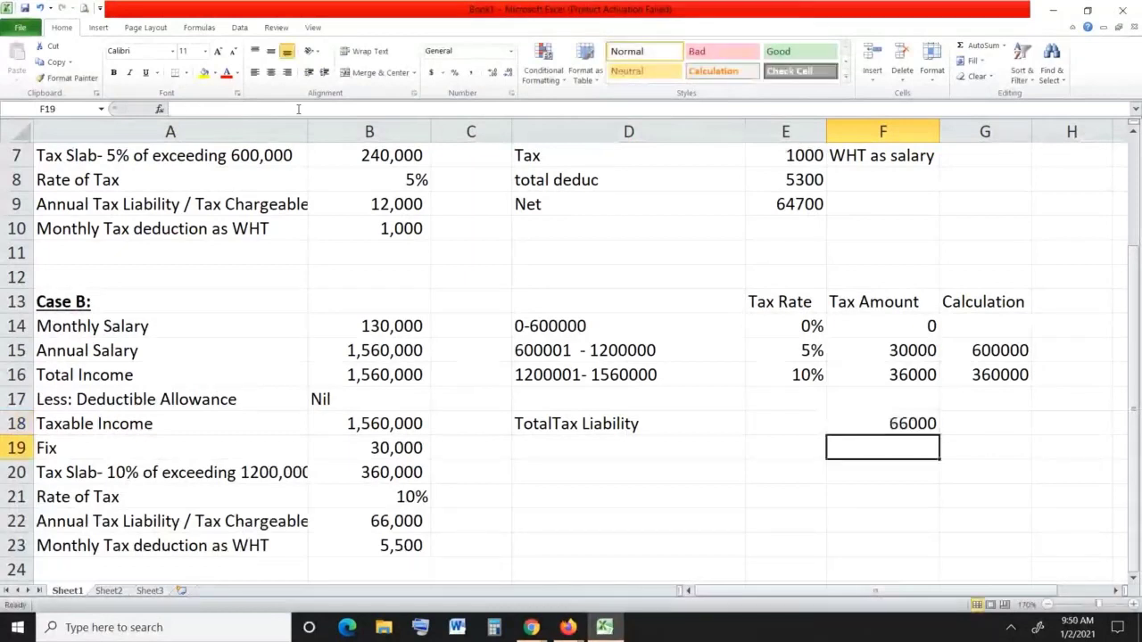
Check the slab tax amounts in column F against the total tax liability.
key("Up")
key("Up")
key("Up")
key("Up")
key("Up")
key("Up")
key("Up")
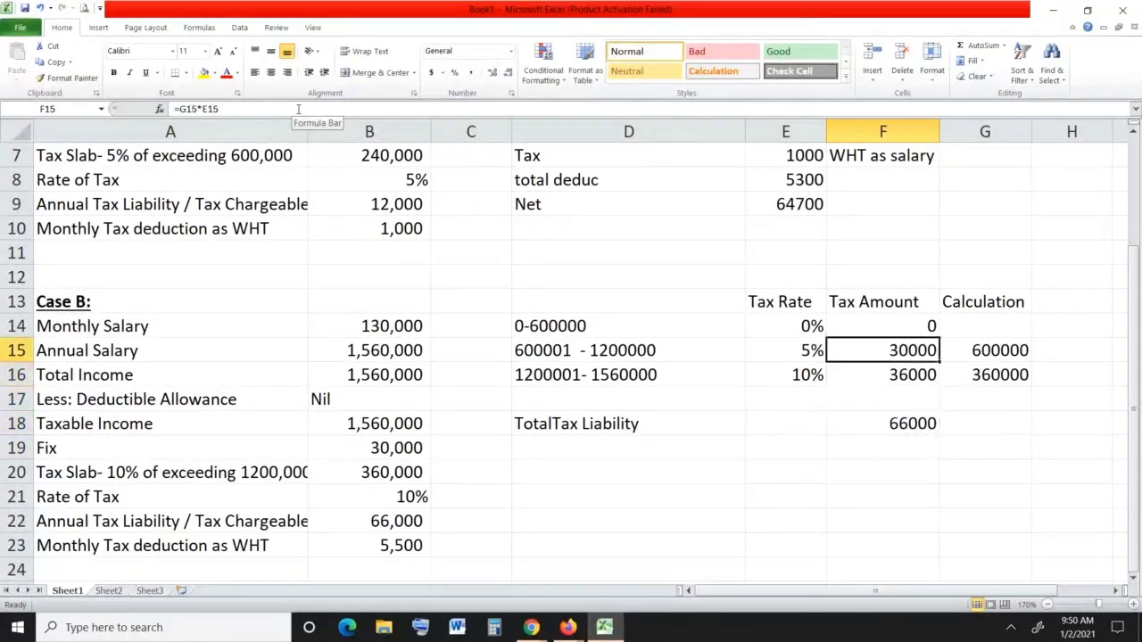
key("Down")
key("Down")
key("Down")
key("Down")
key("Down")
key("Down")
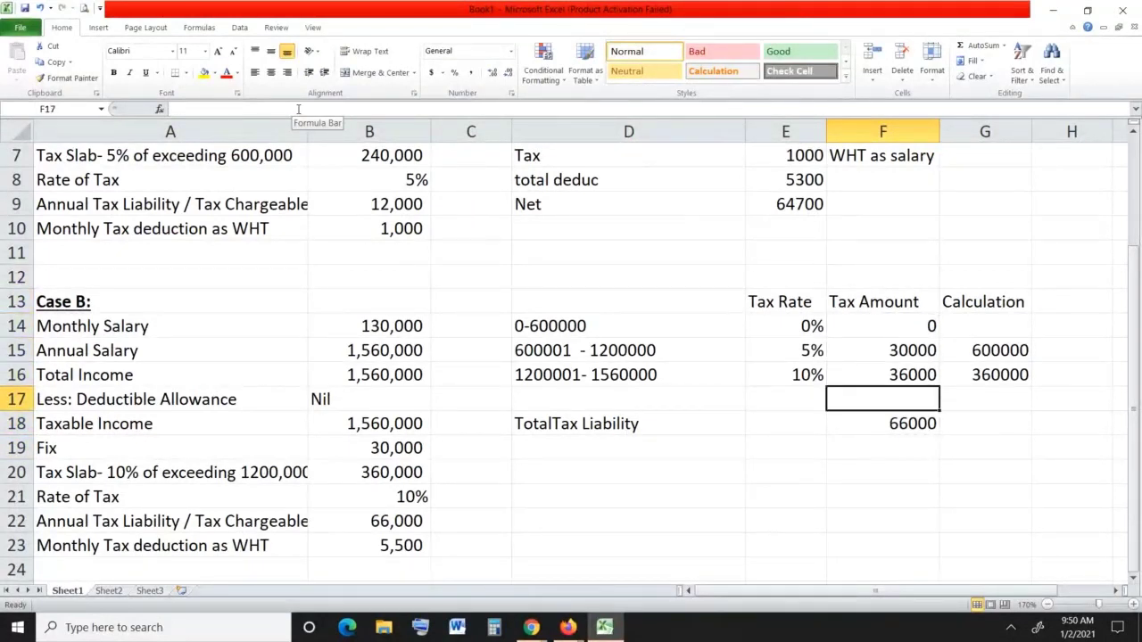
Extend the total's label in D18 to read TotalTax Liability/ Tax Chargeable.
key("Left")
key("Left")
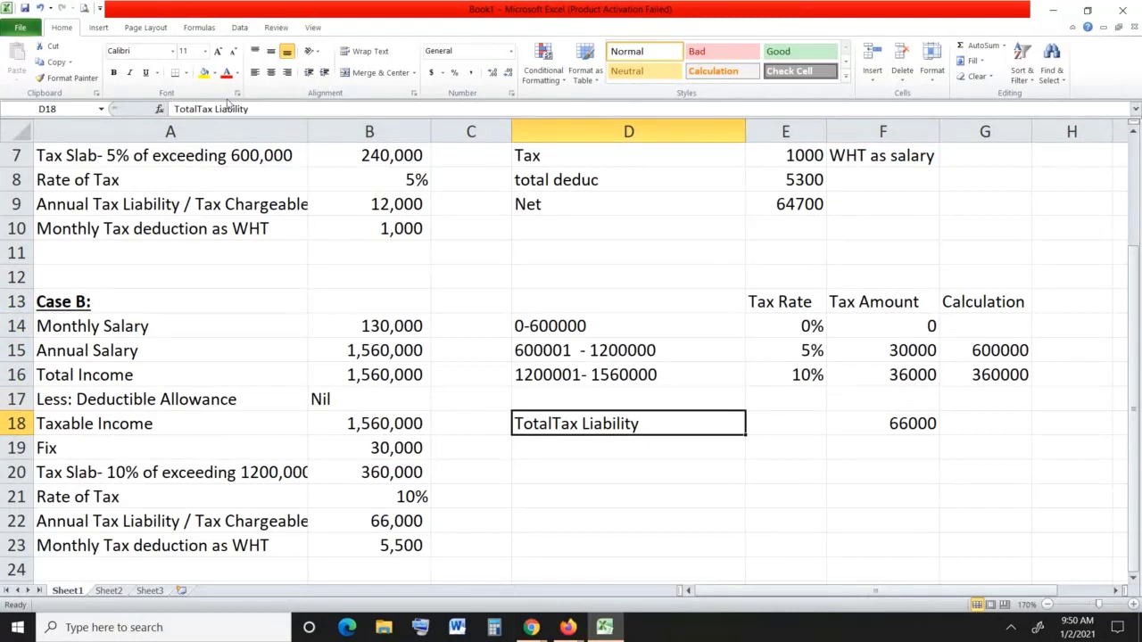
left_click(264, 109)
type("/")
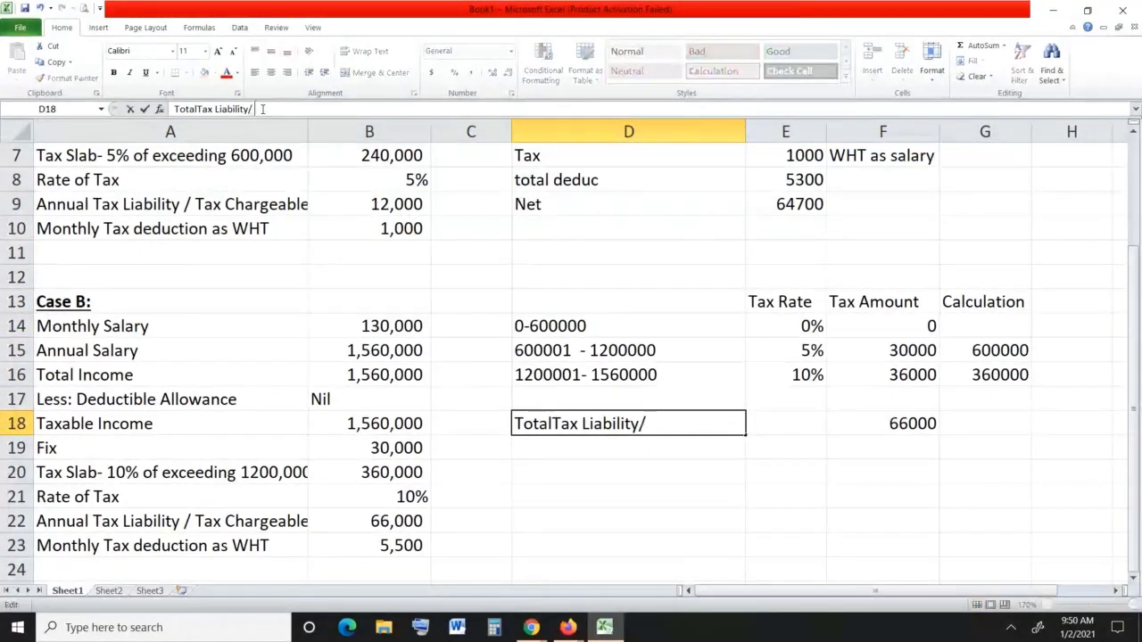
type(" Ch")
key("BackSpace")
key("BackSpace")
type("Tax Liability/ Tax")
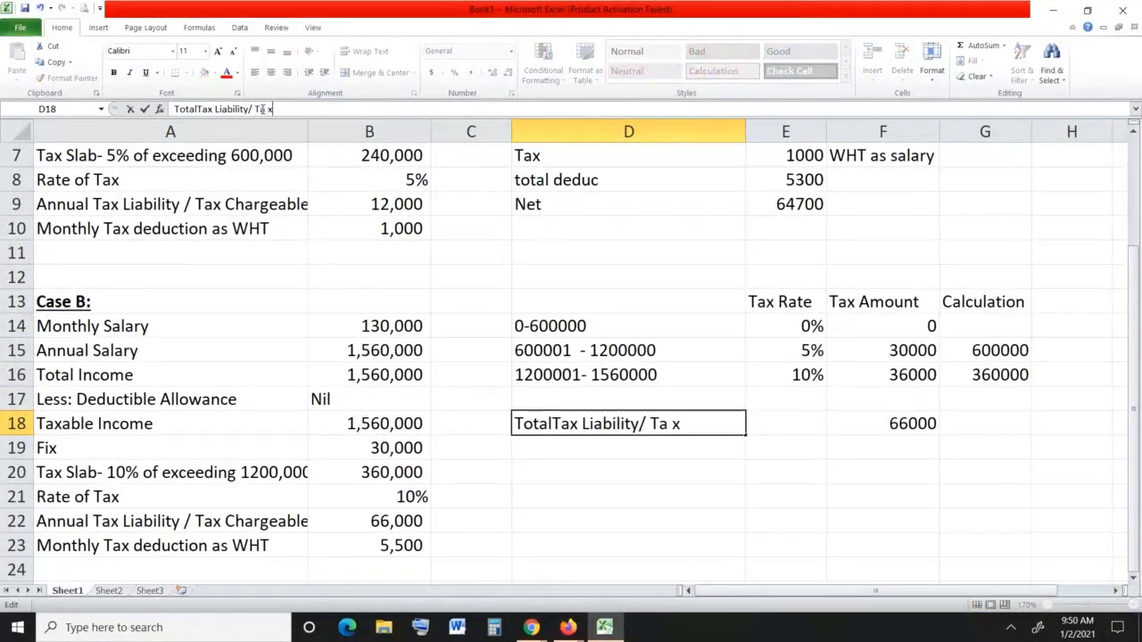
type(" Chargeable")
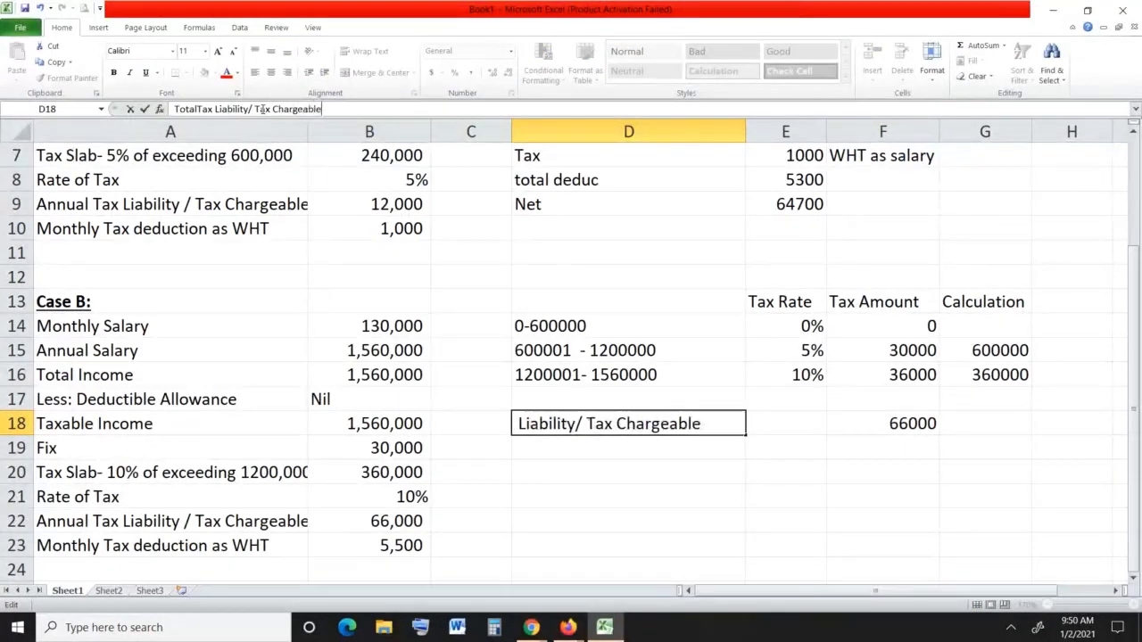
key("Return")
key("Up")
key("Down")
key("Up")
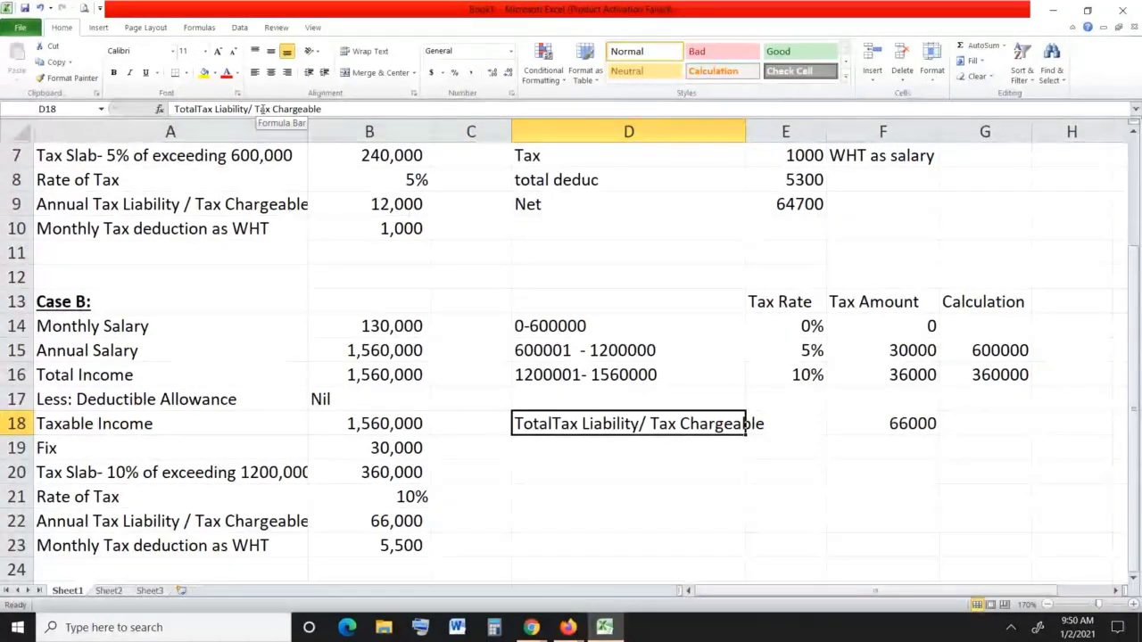
Review the Case A calculation from the monthly salary down to the annual tax liability.
key("Up")
key("Up")
key("Up")
key("Up")
key("Up")
key("Up")
key("Up")
key("Up")
key("Up")
key("Up")
key("Up")
key("Up")
key("Up")
key("Up")
key("Up")
key("Up")
key("Up")
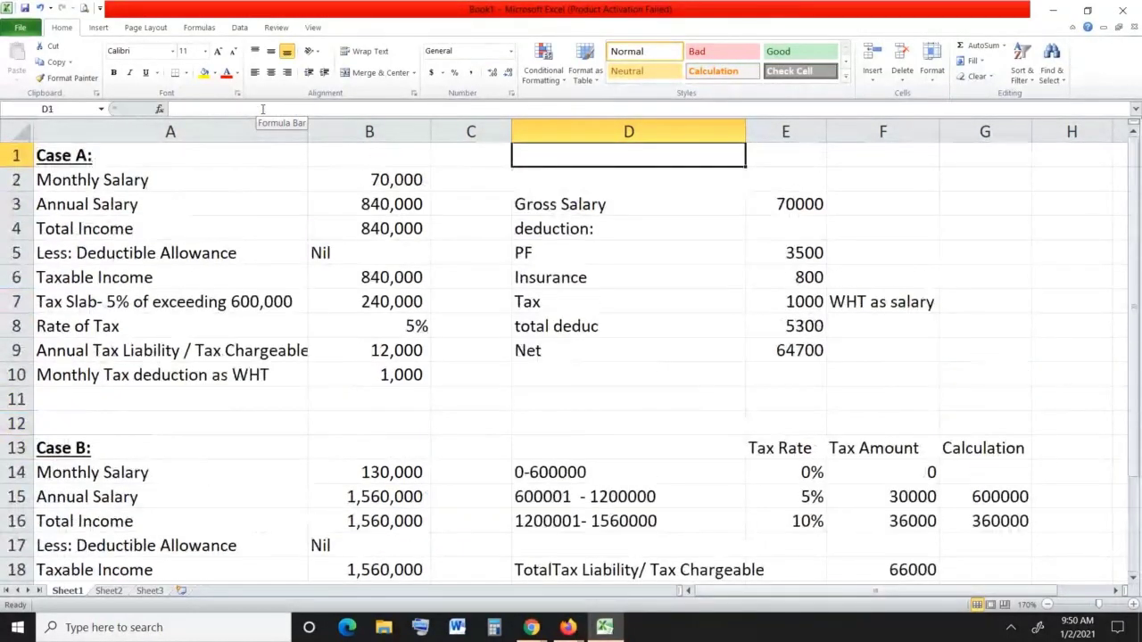
key("Left")
key("Left")
key("Left")
key("Down")
key("Right")
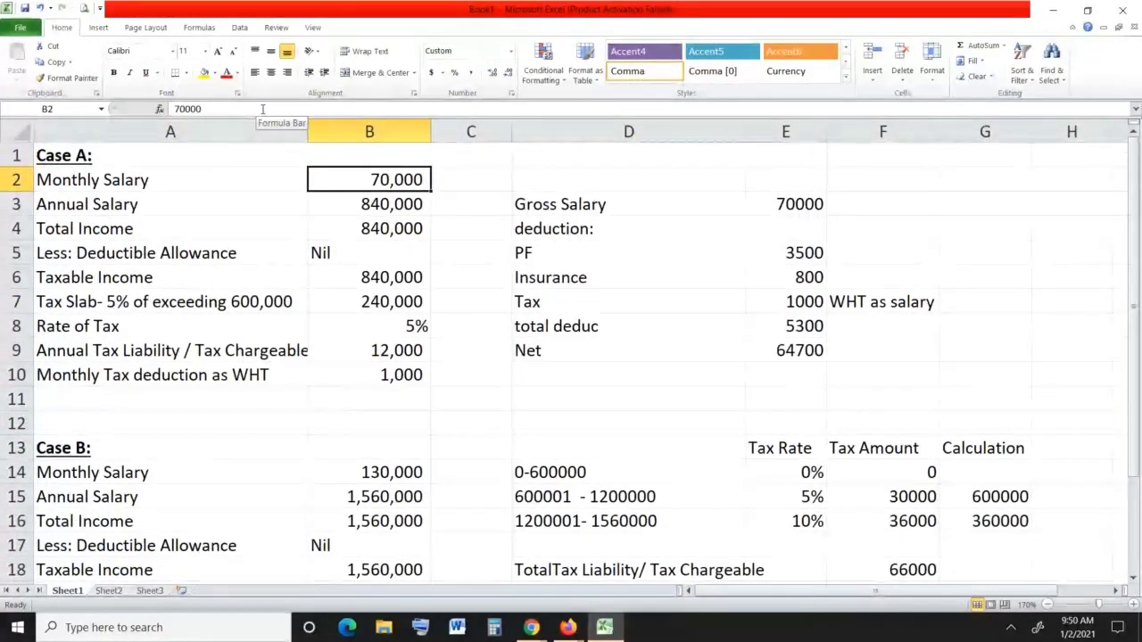
key("Down")
key("Down")
key("Down")
key("Down")
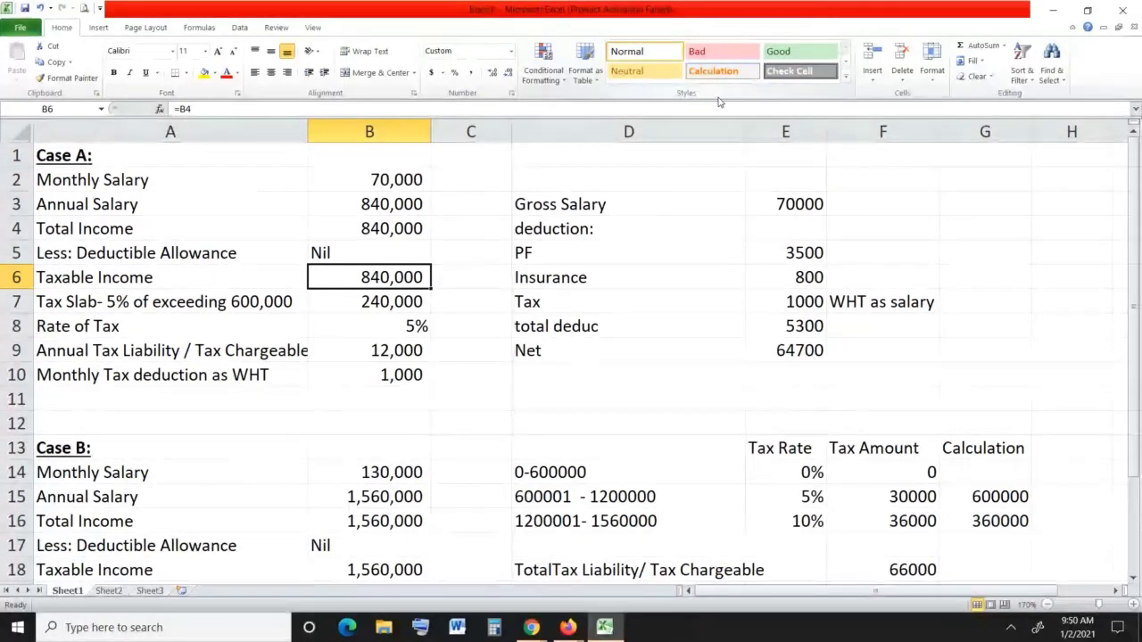
key("Down")
key("Down")
key("Down")
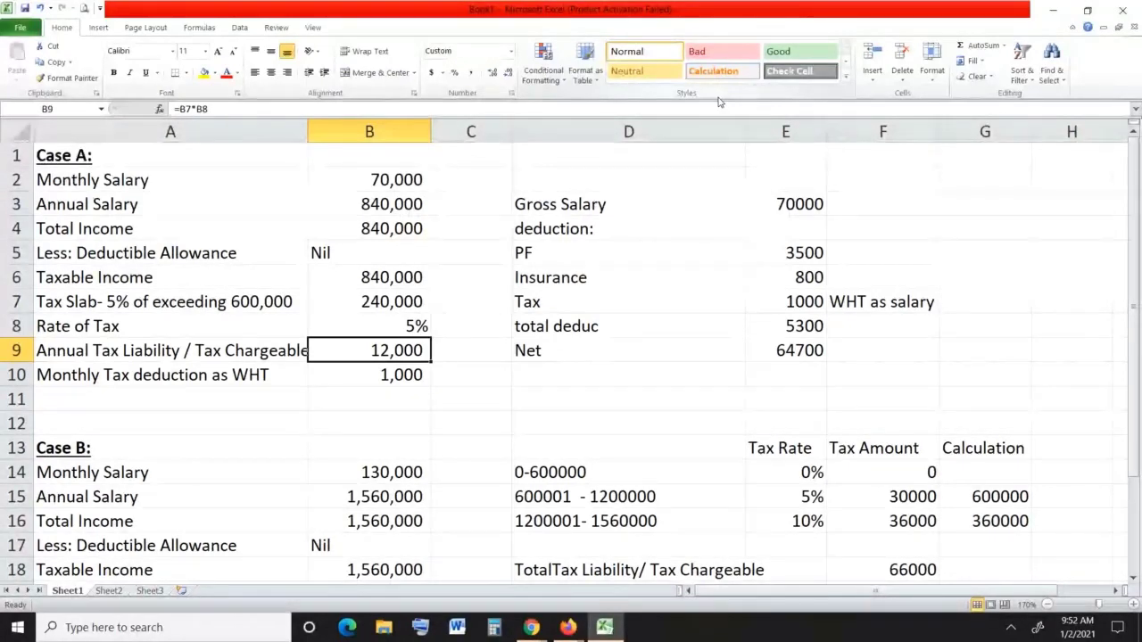
Look over the Case B calculation and its slab table, returning to the Case B monthly salary.
key("Down")
key("Down")
key("Down")
key("Down")
key("Down")
key("Down")
key("Down")
key("Down")
key("Down")
key("Down")
key("Down")
key("Down")
key("Down")
key("Down")
key("Down")
key("Down")
key("Down")
key("Down")
key("Down")
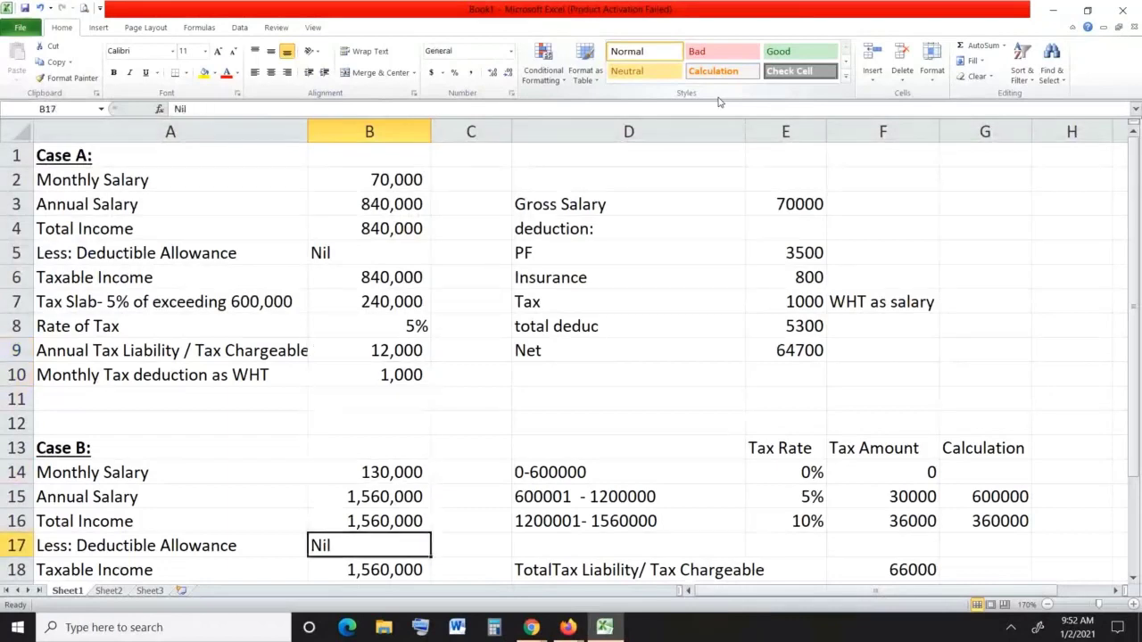
key("Up")
key("Up")
key("Up")
key("Up")
key("Up")
key("Up")
key("Up")
key("Up")
key("Up")
key("Up")
key("Up")
key("Up")
key("Up")
key("Up")
key("Up")
key("Up")
key("Up")
key("Up")
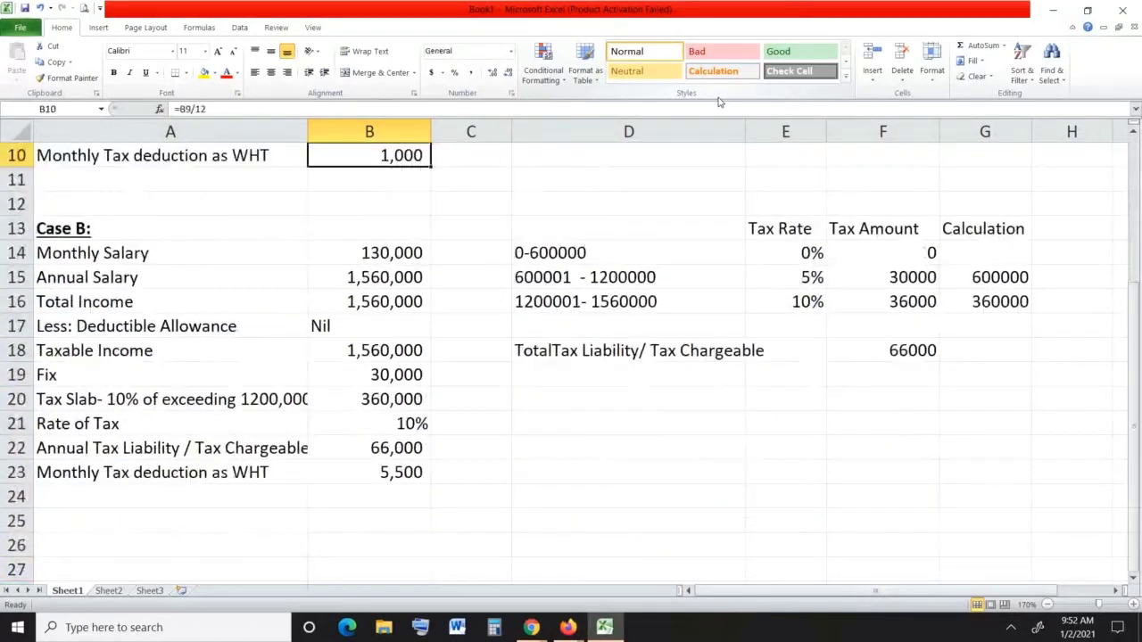
key("Down")
key("Down")
key("Down")
key("Down")
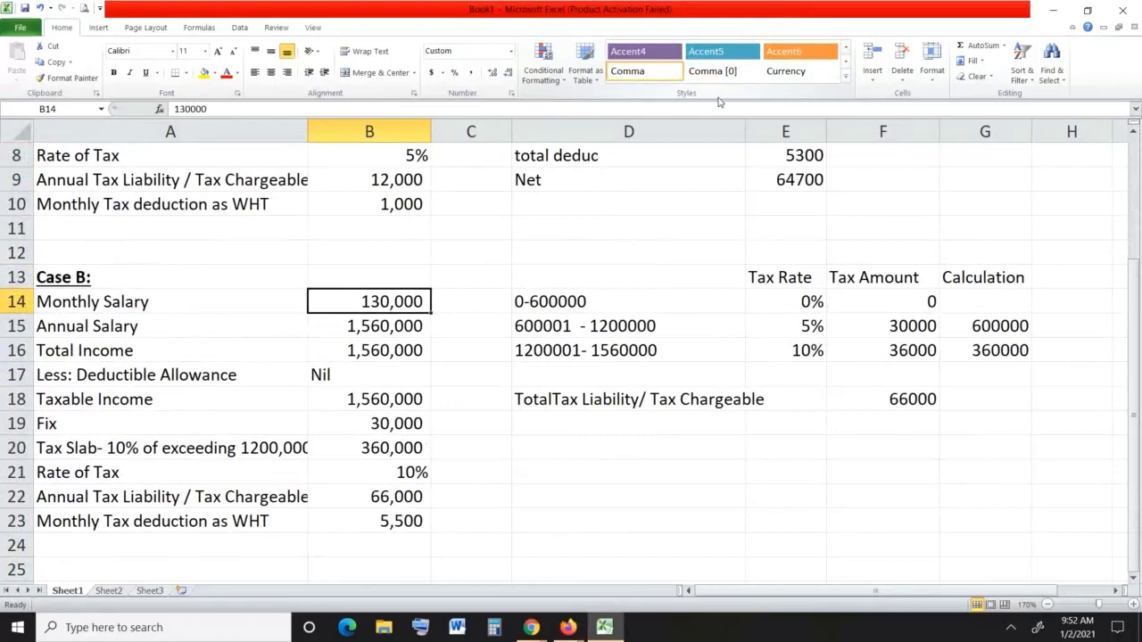
Label cell D19, directly below the total tax liability, as per month.
key("Right")
key("Right")
key("Right")
key("Right")
key("Down")
key("Down")
key("Down")
key("Down")
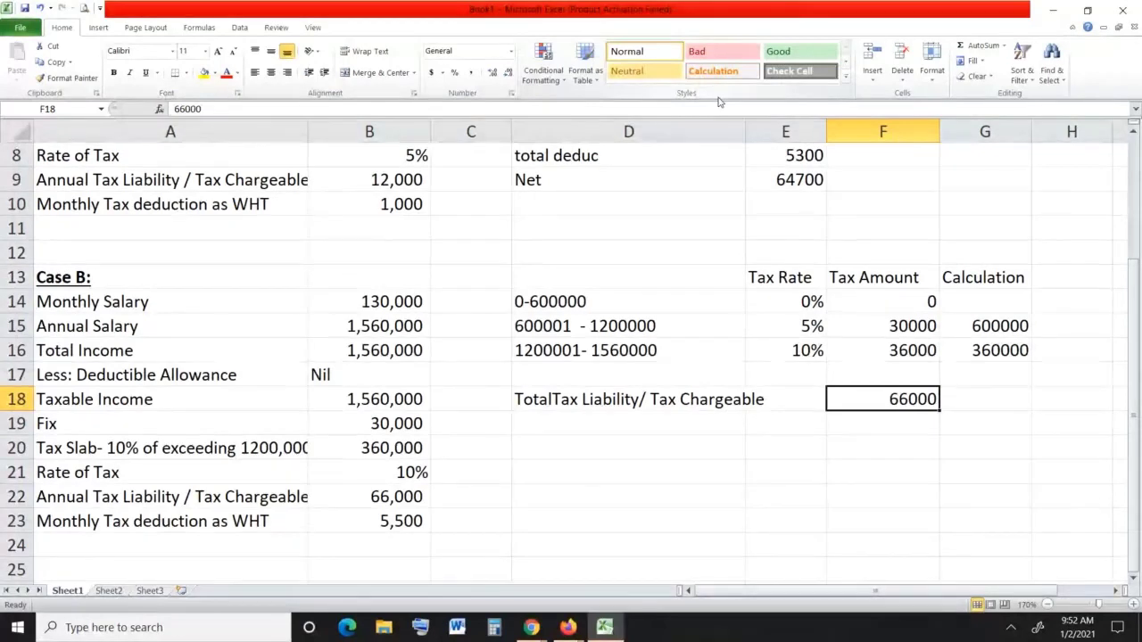
key("Down")
key("Left")
key("Left")
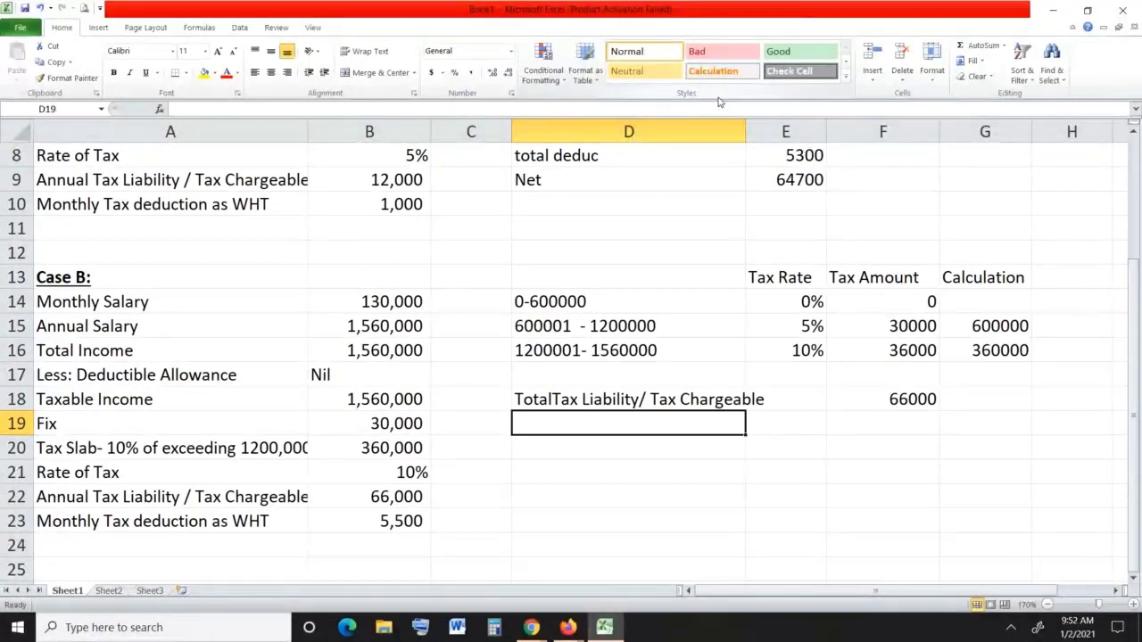
type("per monthl")
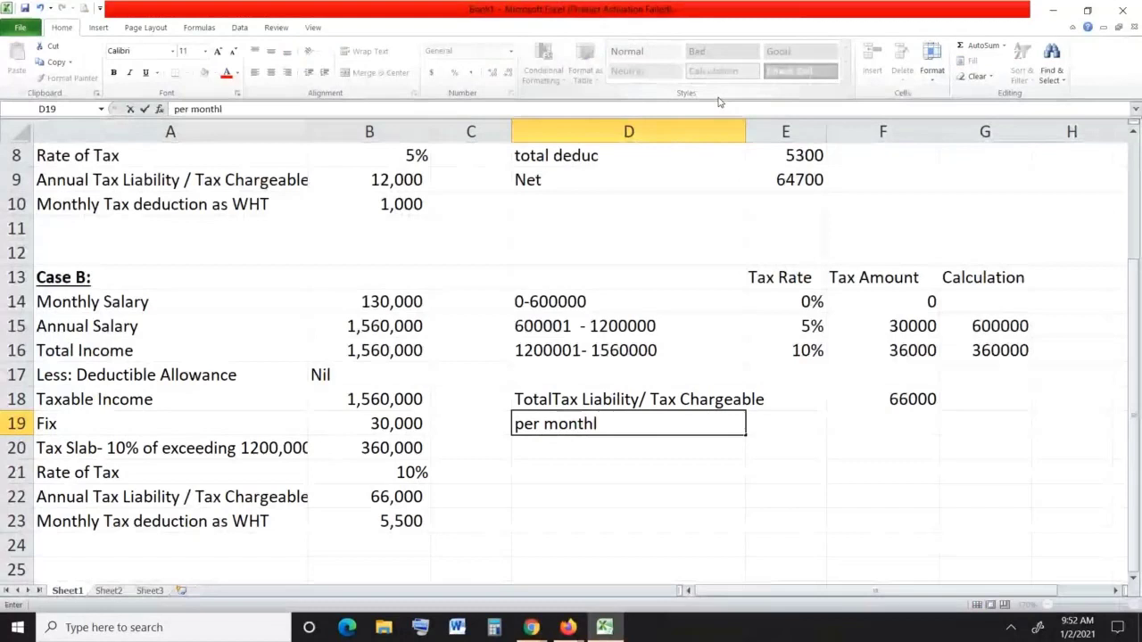
key("BackSpace")
Calculate the monthly tax in F19 with the formula =F18/12.
key("Right")
key("Right")
type("=")
key("Down")
key("Up")
key("Up")
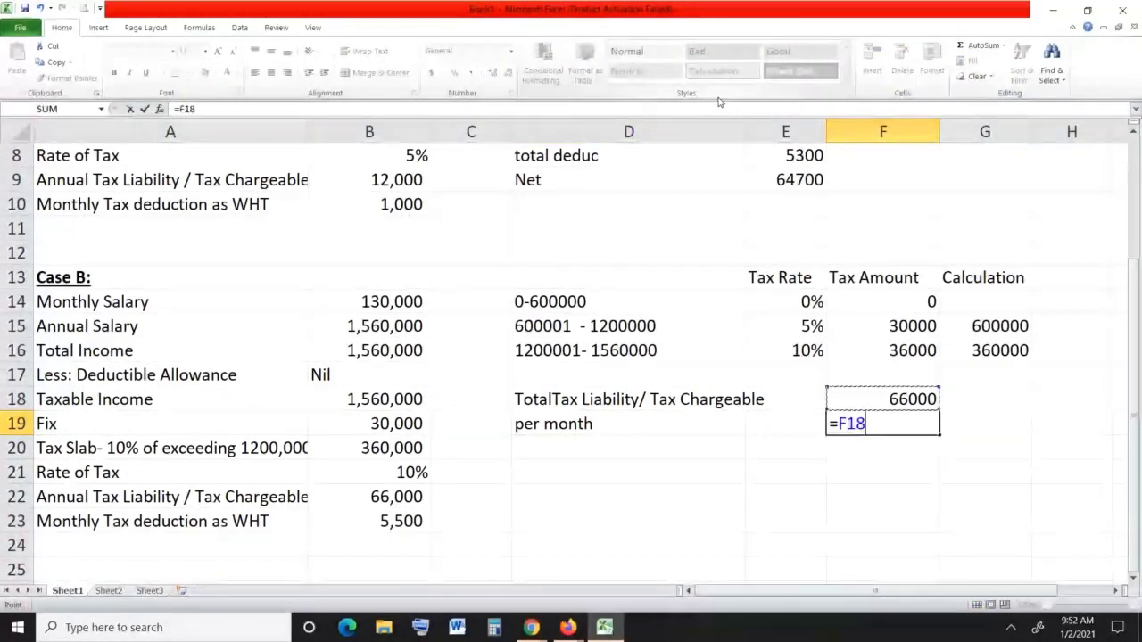
type("/12")
key("Return")
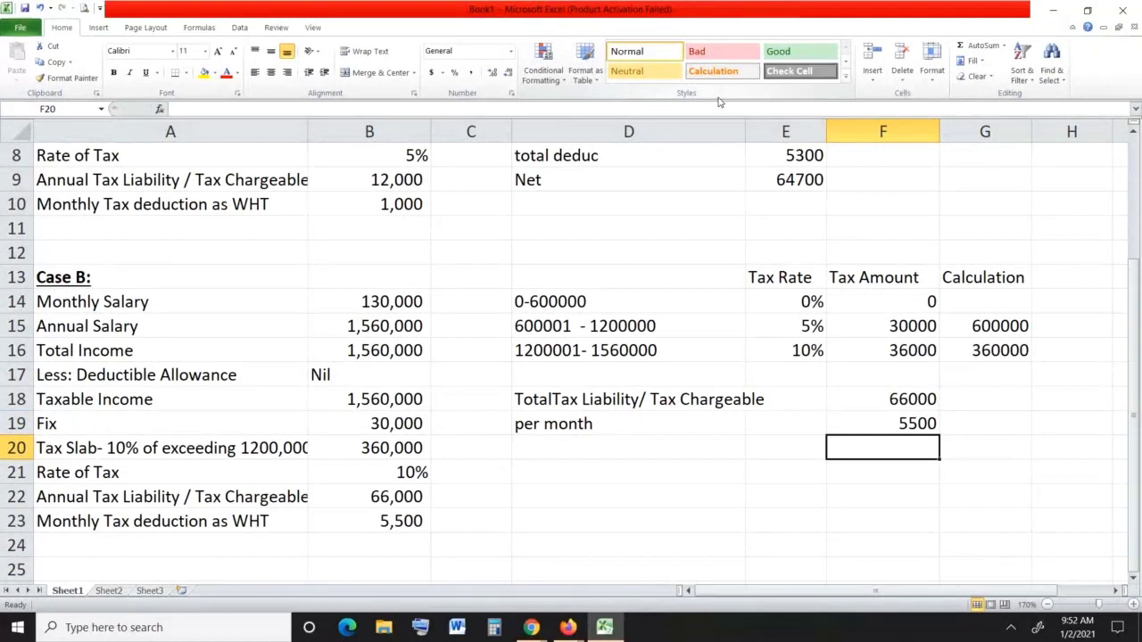
Review Case B's slab ranges and the total and per-month rows in column D.
key("Left")
key("Left")
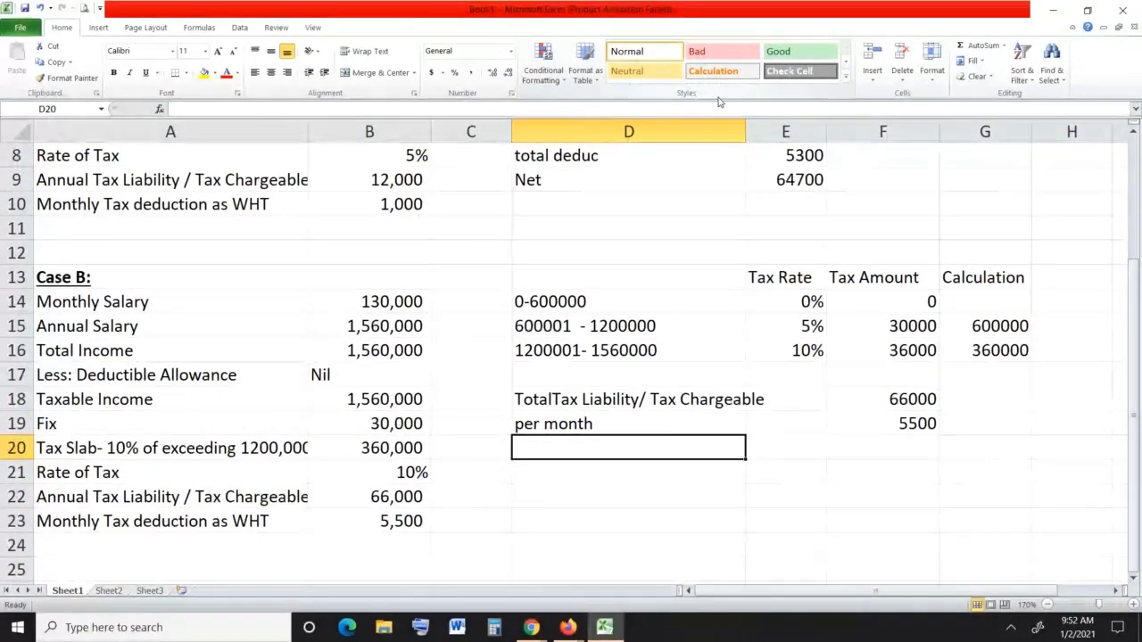
key("Up")
key("Up")
key("Up")
key("Up")
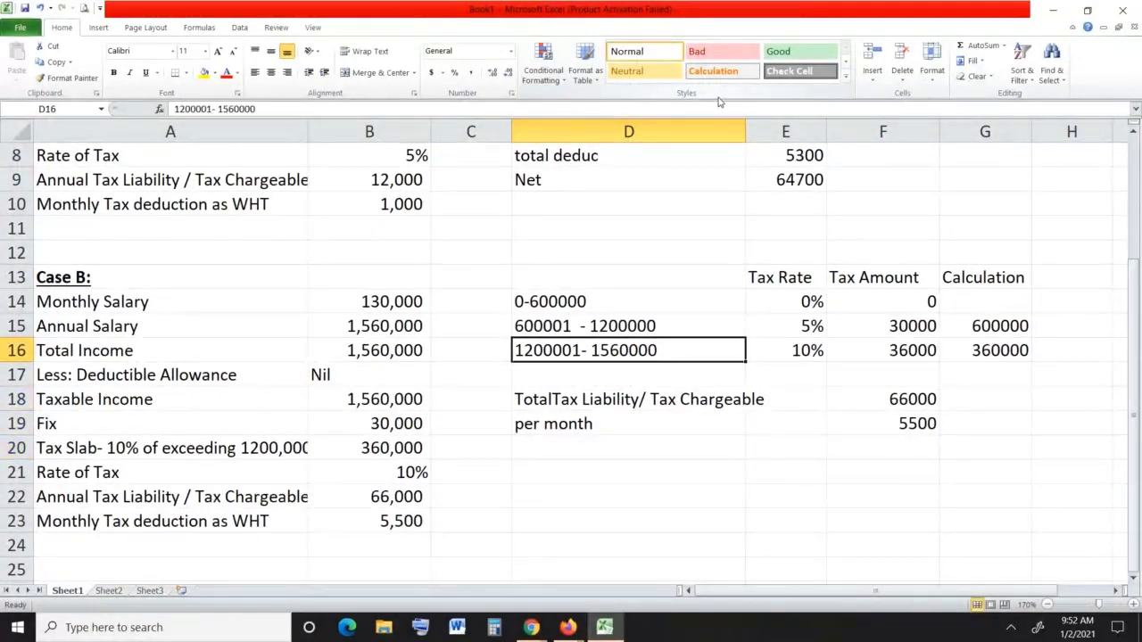
key("Down")
key("Down")
key("Down")
key("Down")
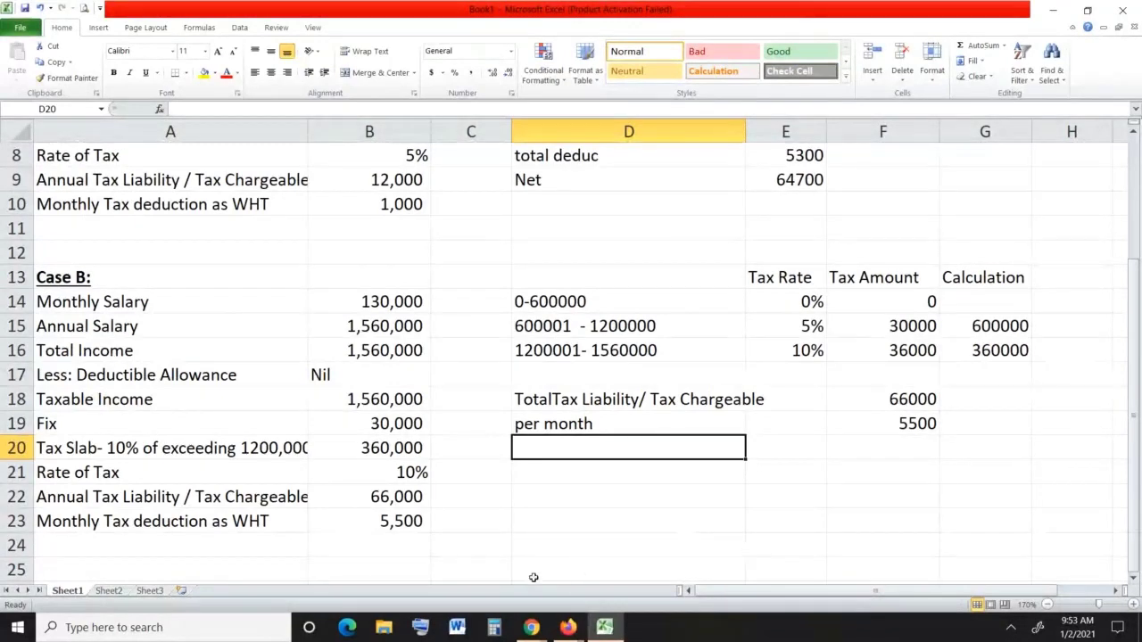
Switch to Firefox and check the salary slabs and tax rates in the withholding tax rate card PDF.
left_click(531, 627)
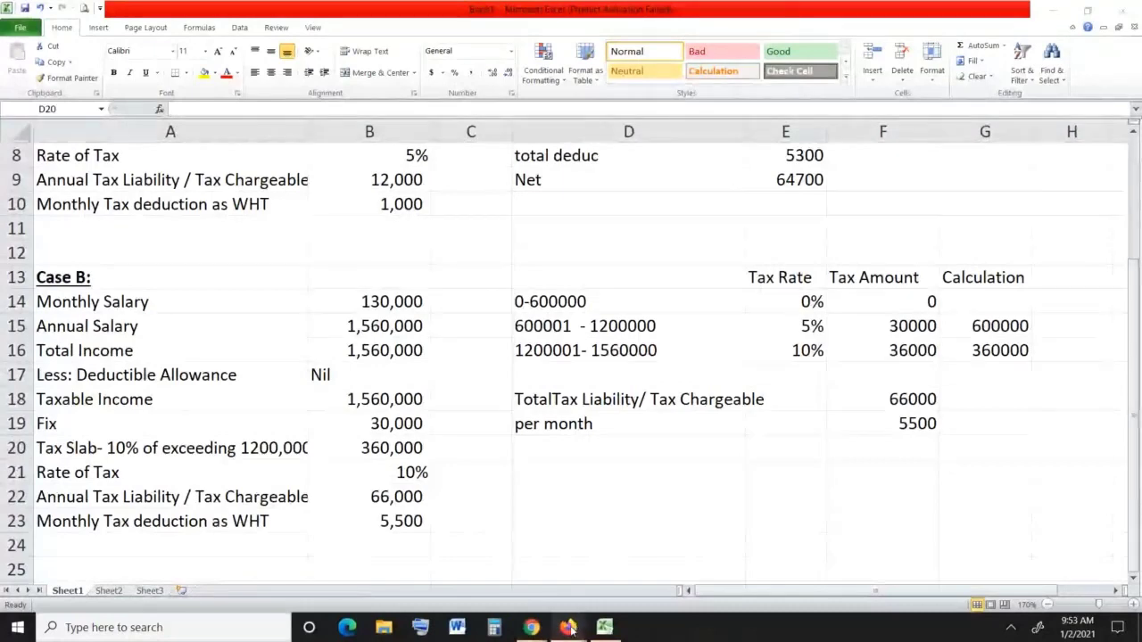
mouse_move(567, 627)
left_click(496, 571)
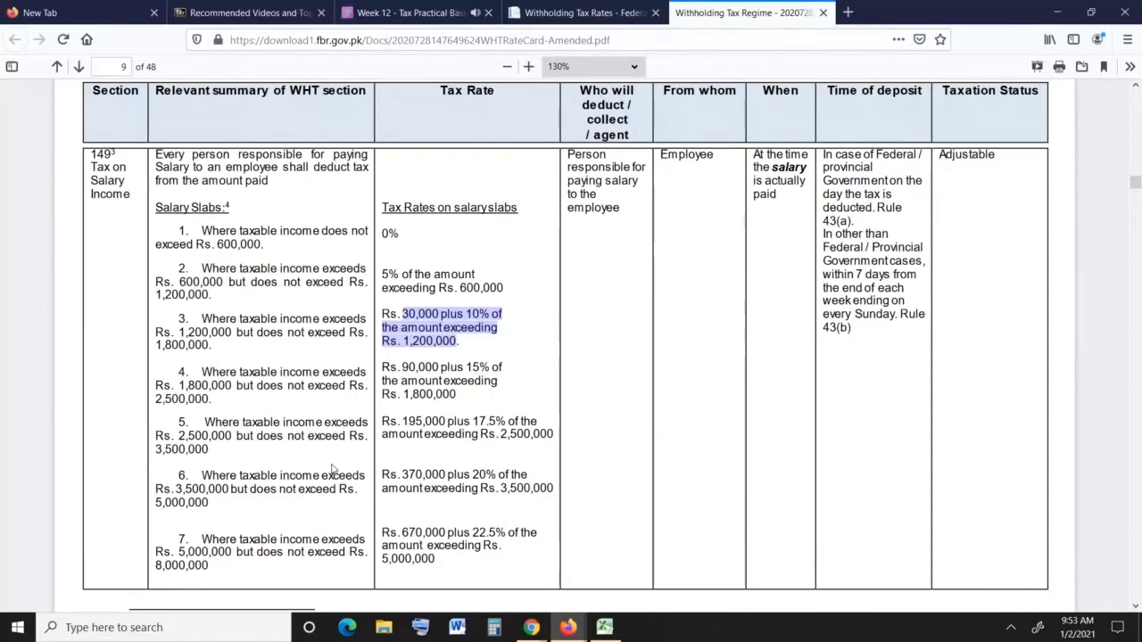
Return to Excel and add a Monthly Salary row with the label in D22 and 170000 in F22.
mouse_move(611, 634)
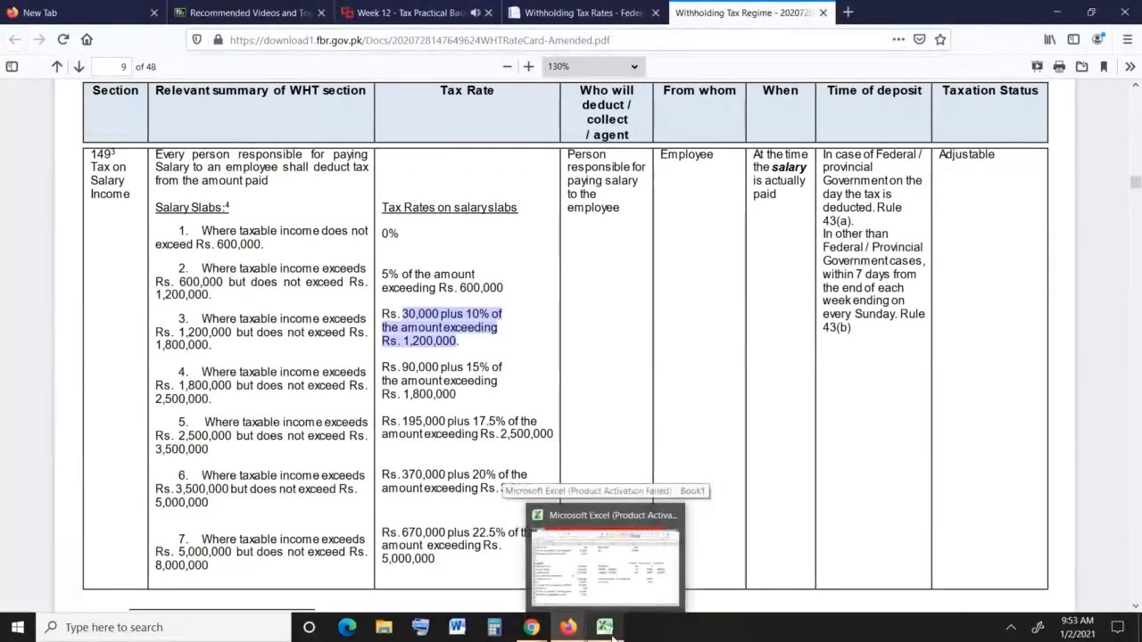
left_click(596, 550)
key("Down")
key("Down")
type("Mon")
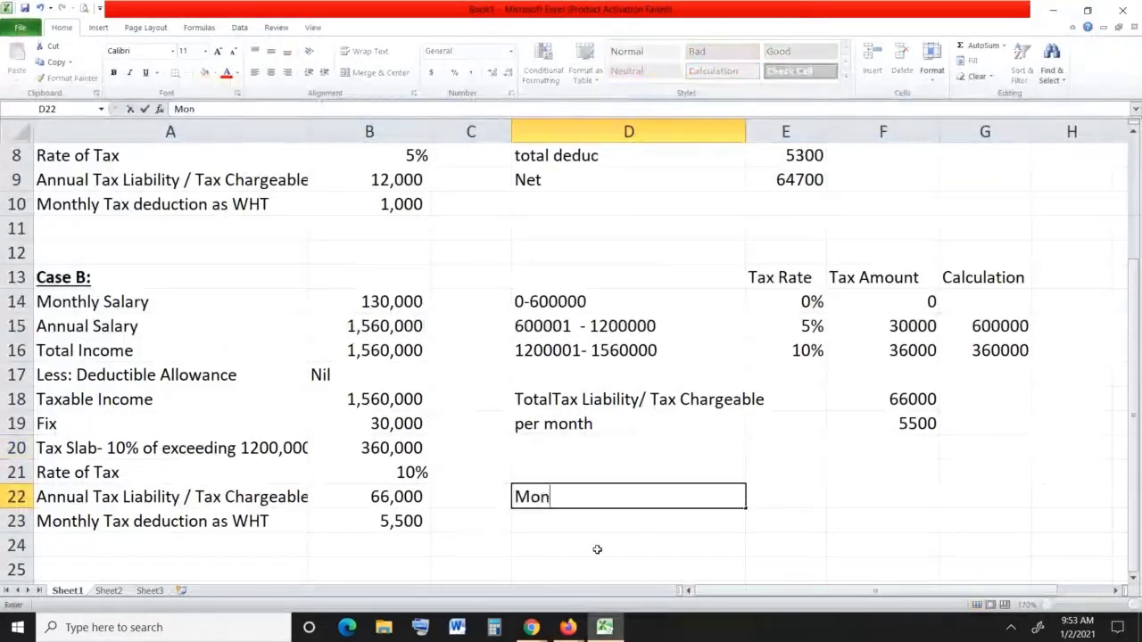
type("thly Salary")
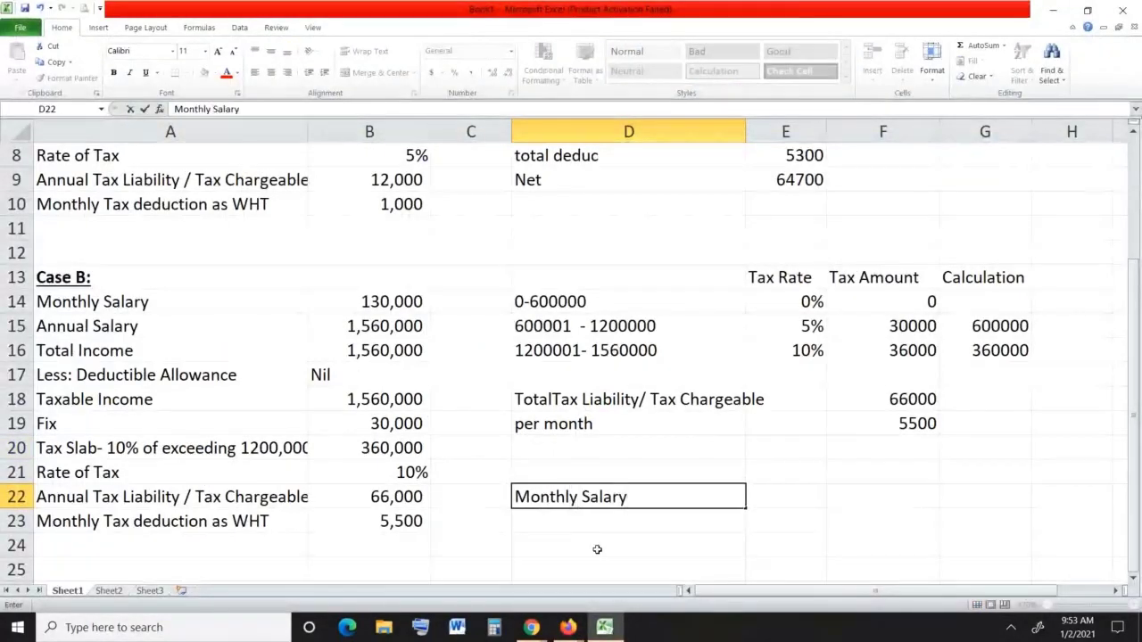
key("Tab")
key("Tab")
type("17")
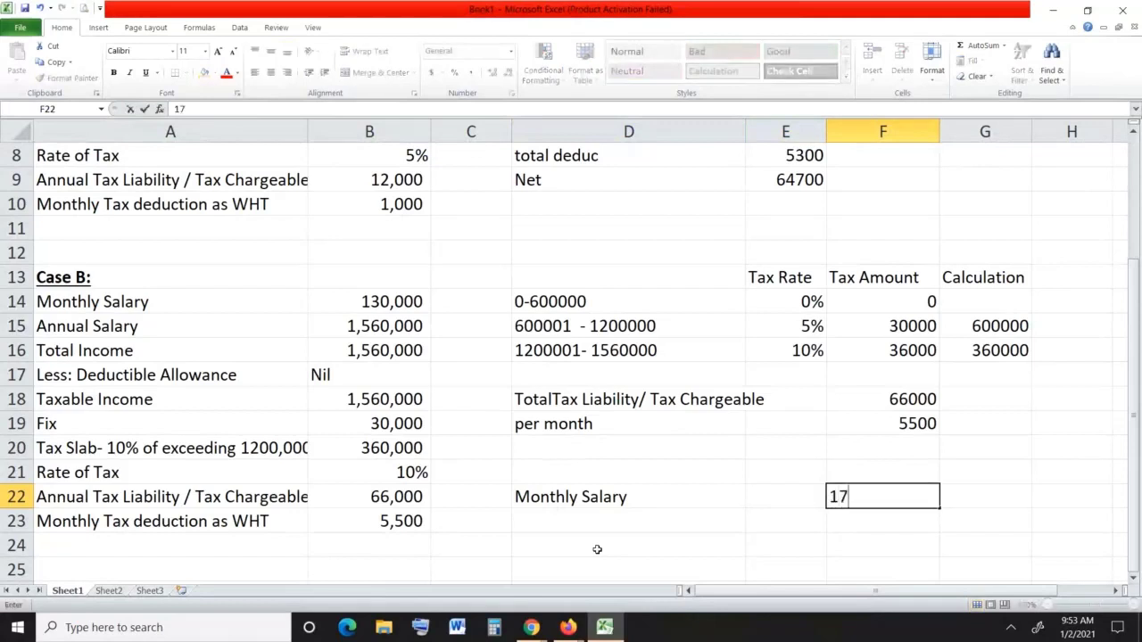
type("0000")
key("Return")
key("Up")
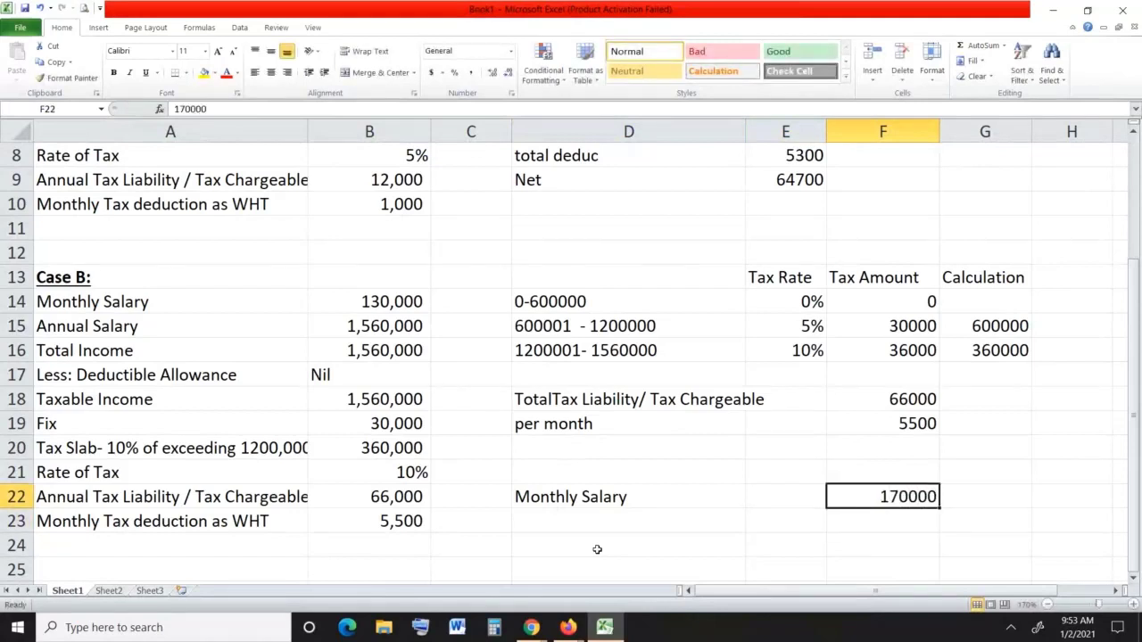
Format the monthly salary in F22 with a thousands separator and no decimal places.
left_click(472, 73)
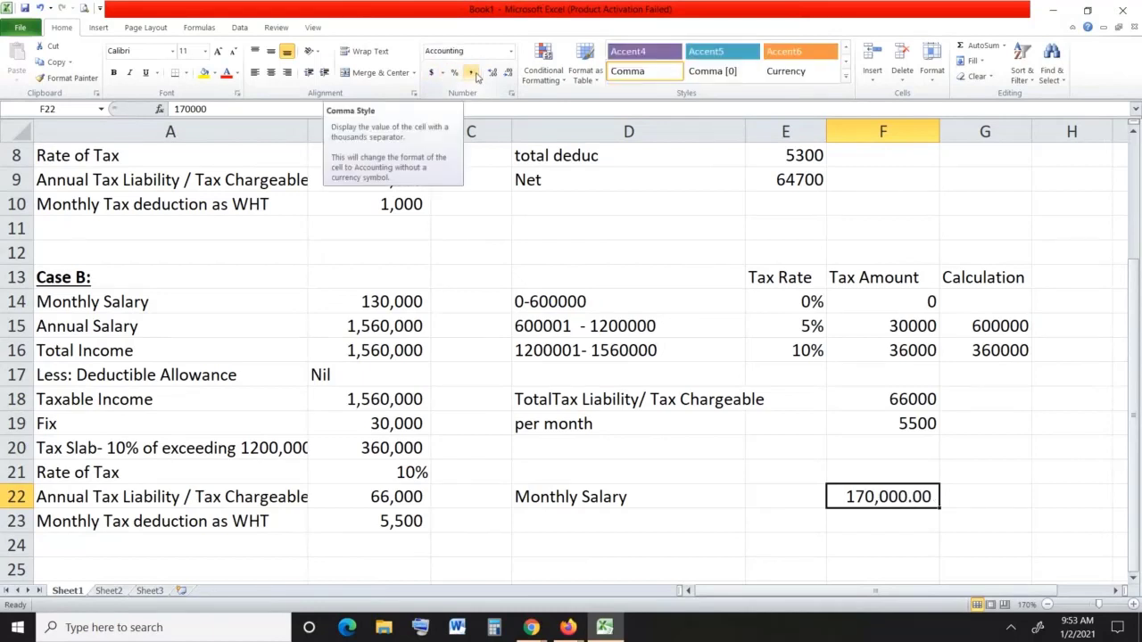
left_click(491, 73)
left_click(508, 73)
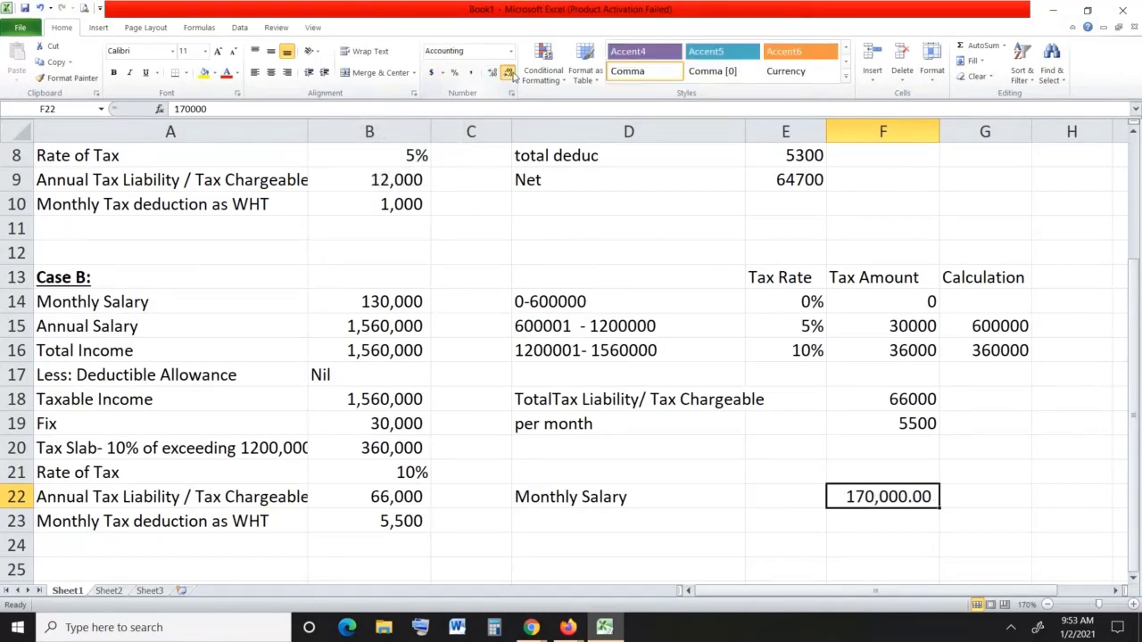
left_click(508, 73)
Add the heading Case C: in D21 above the monthly salary row and make it bold.
left_click(553, 478)
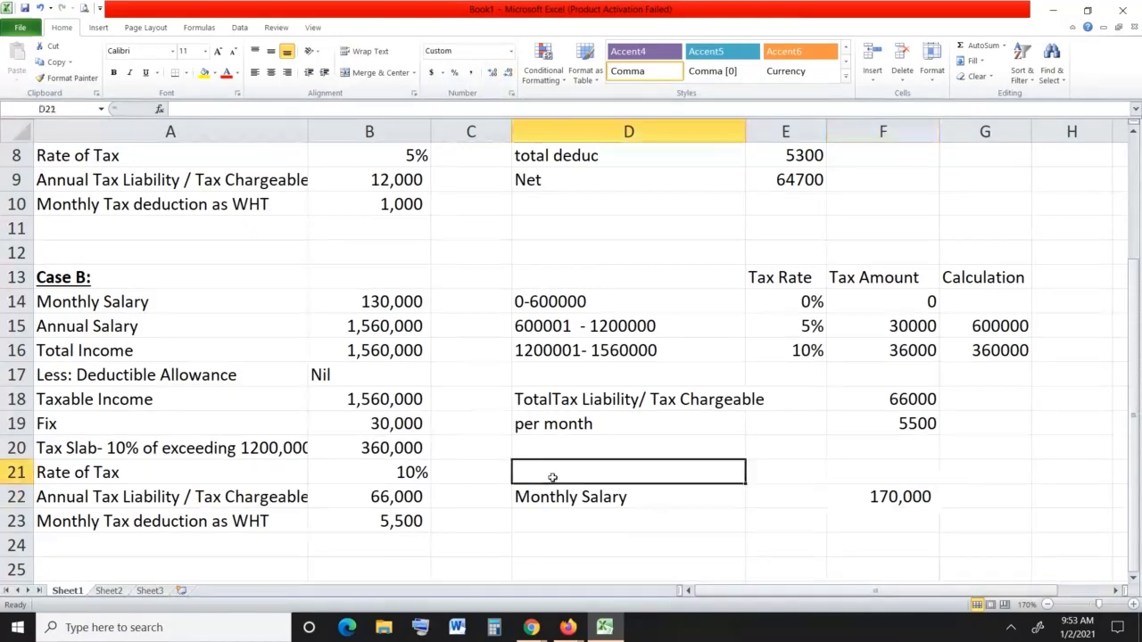
type("Case C:")
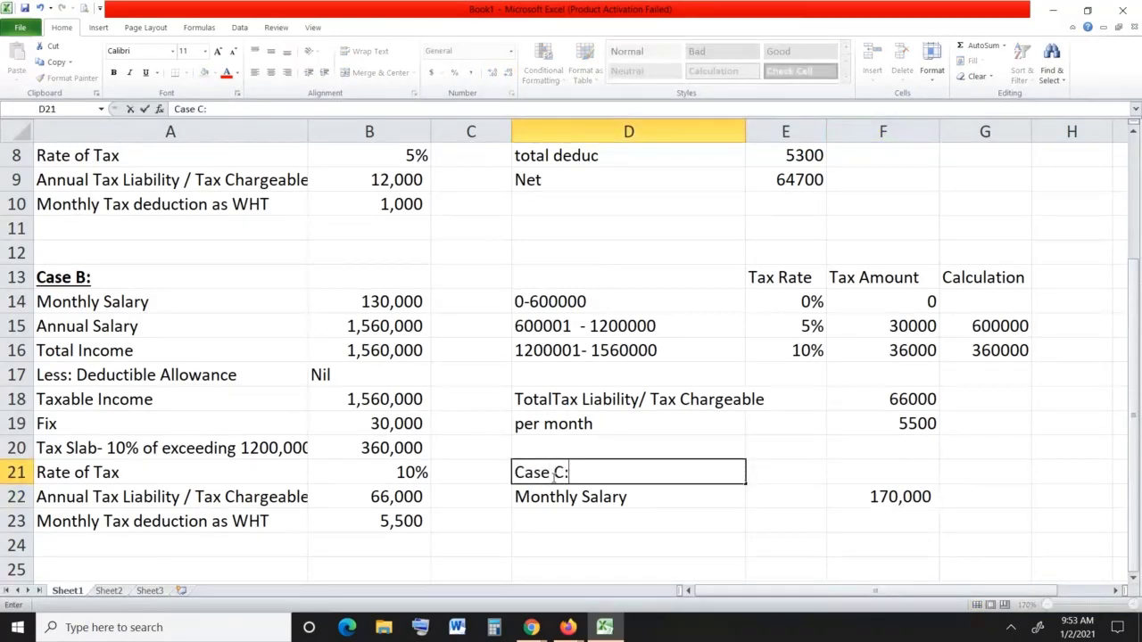
key("Return")
left_click(552, 476)
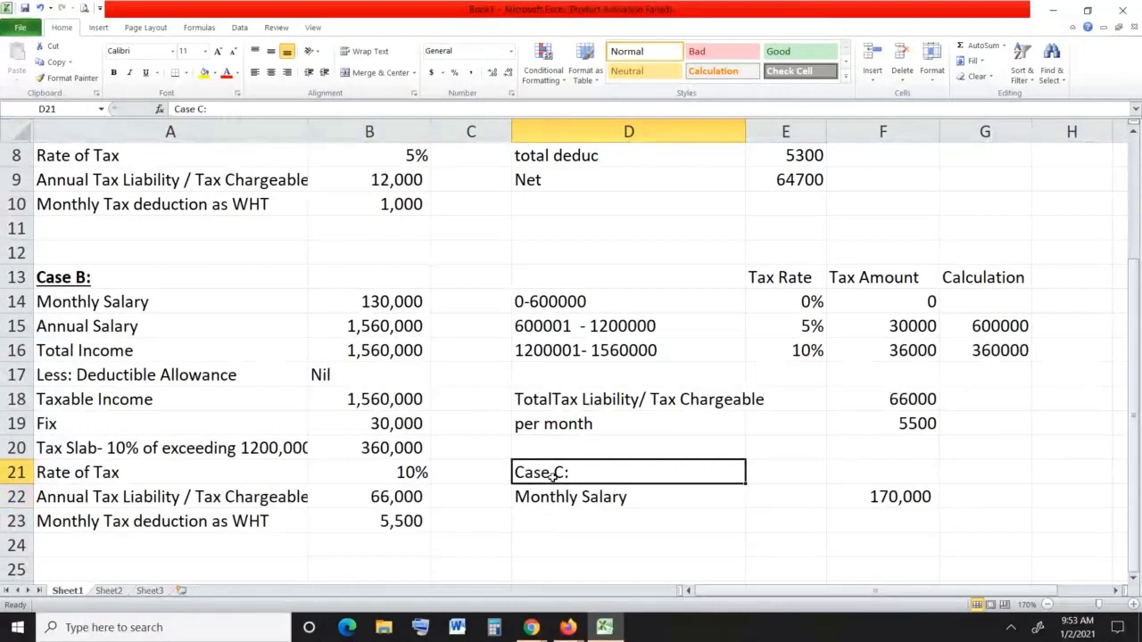
key("ctrl+b")
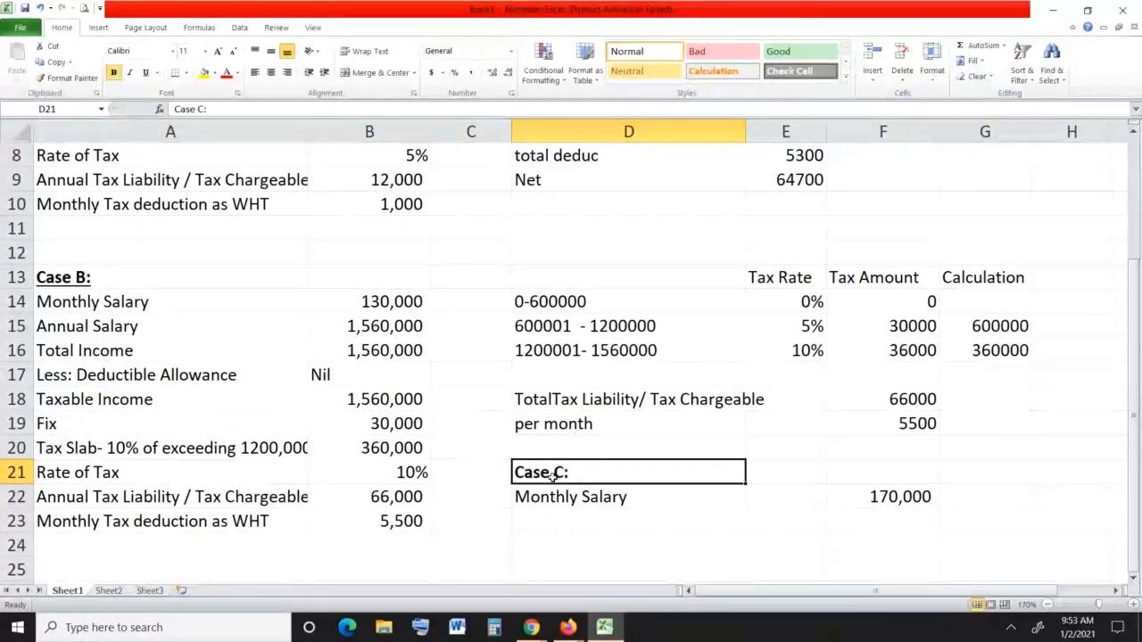
key("Return")
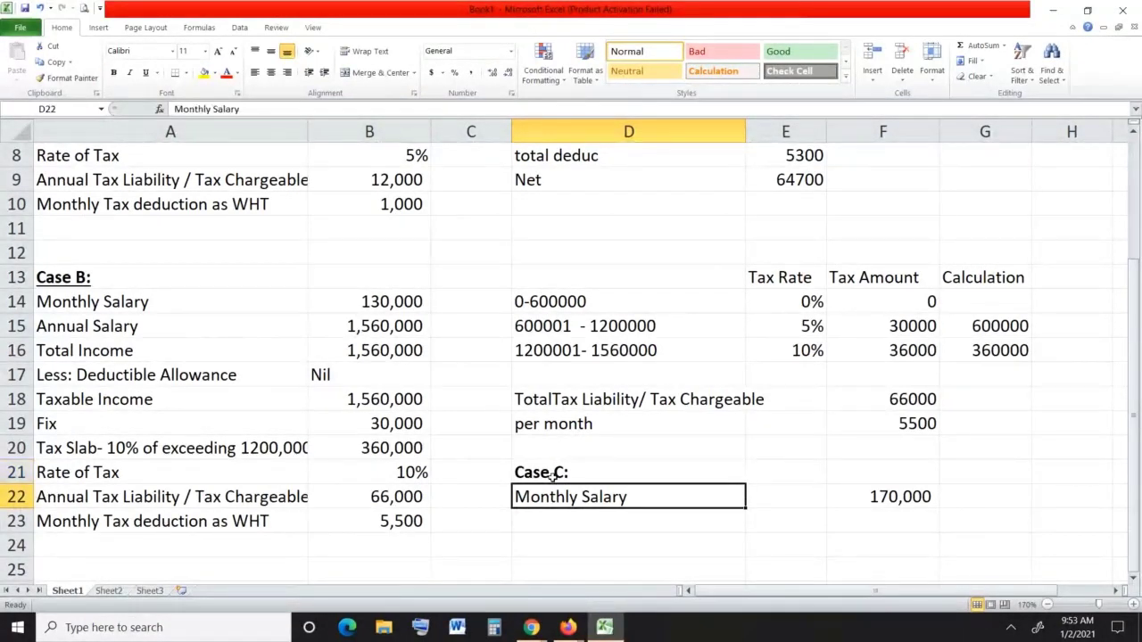
Switch to the rate card in Firefox and examine which salary slab applies to Case C, clearing the text selection there.
mouse_move(567, 630)
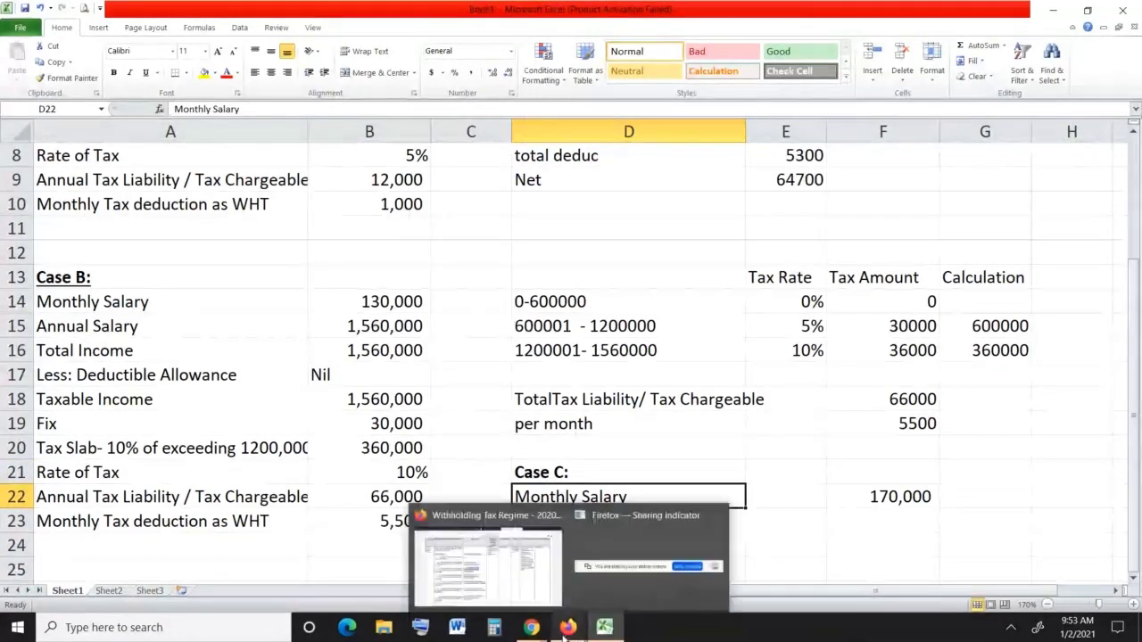
left_click(788, 513)
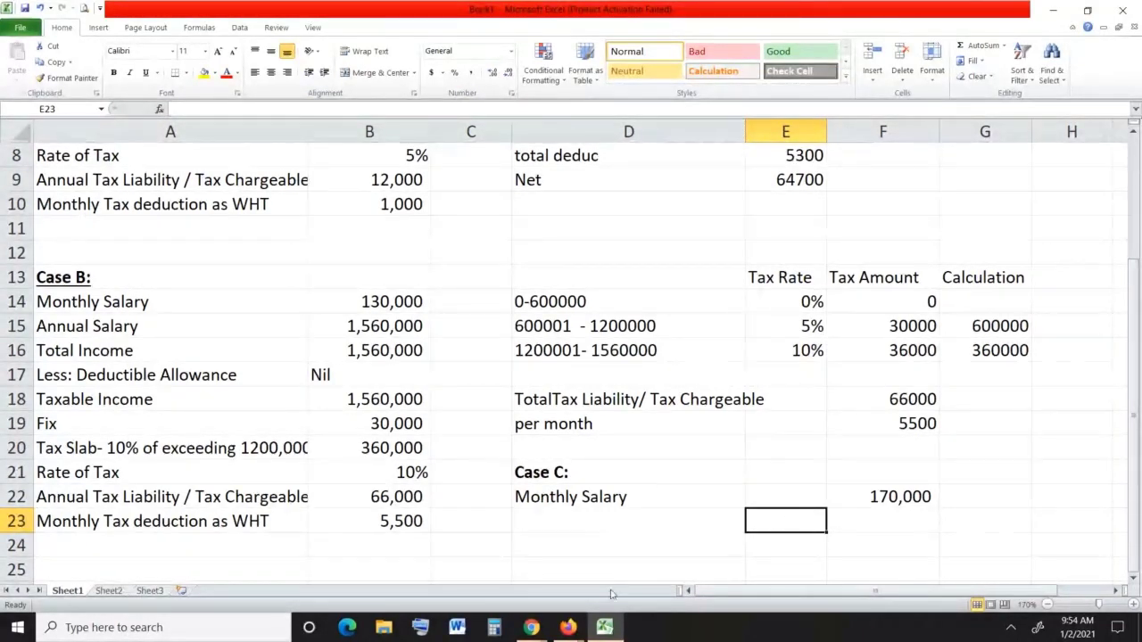
mouse_move(567, 627)
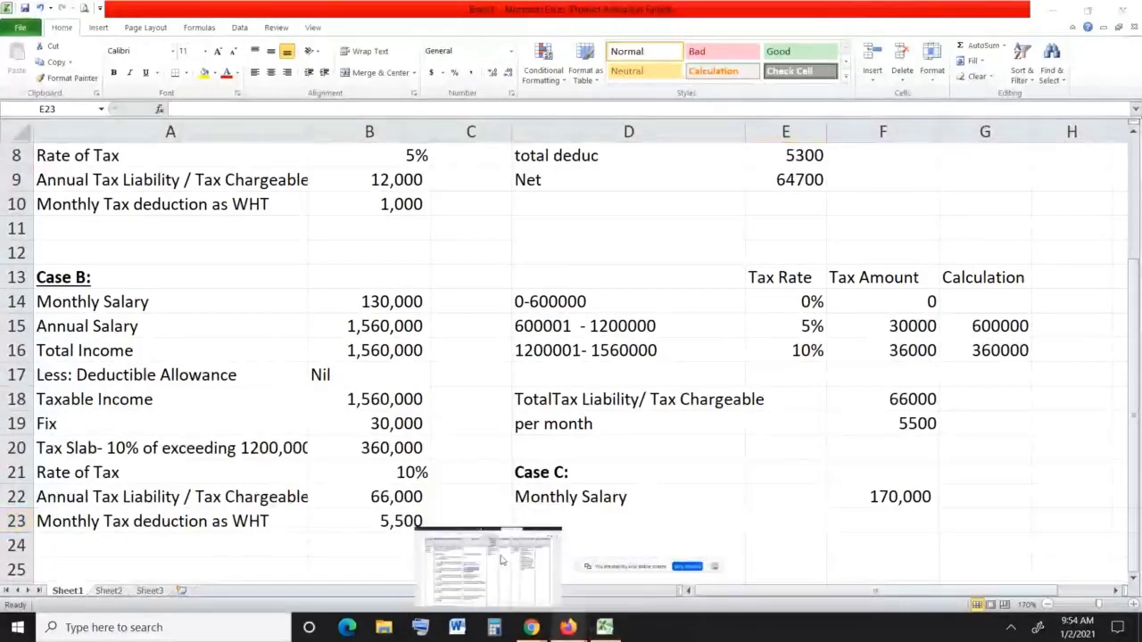
left_click(501, 560)
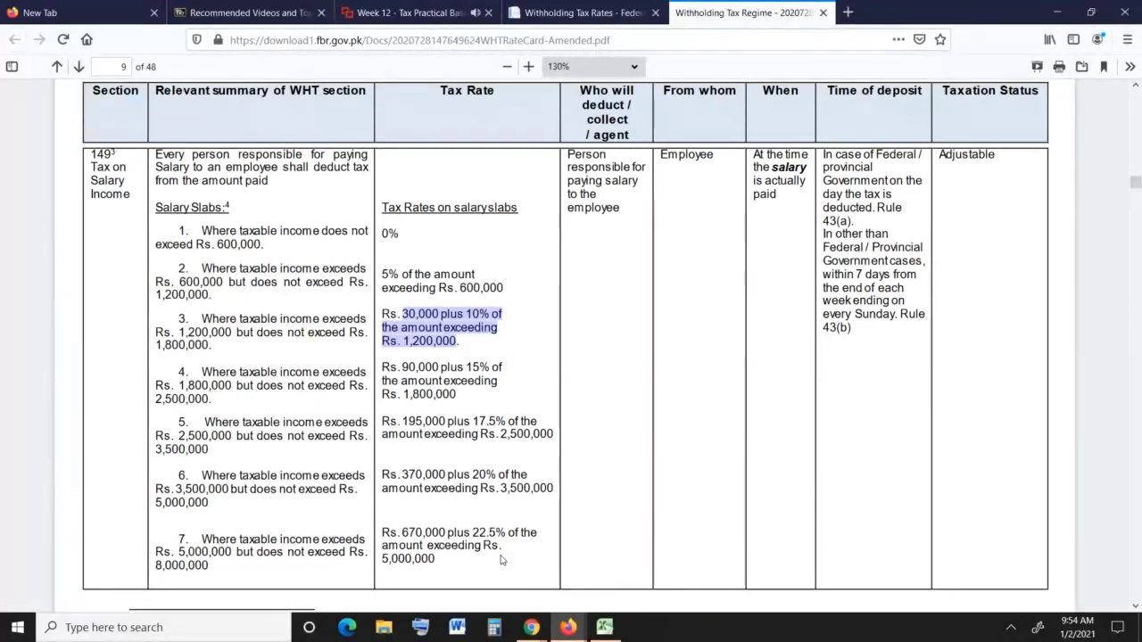
left_click(409, 392)
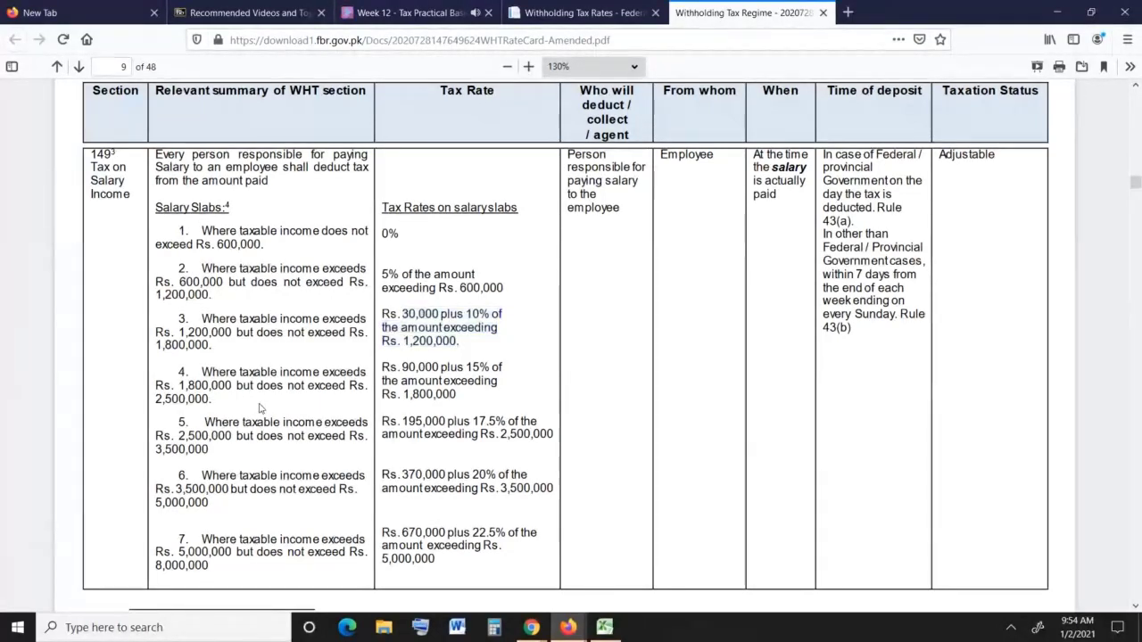